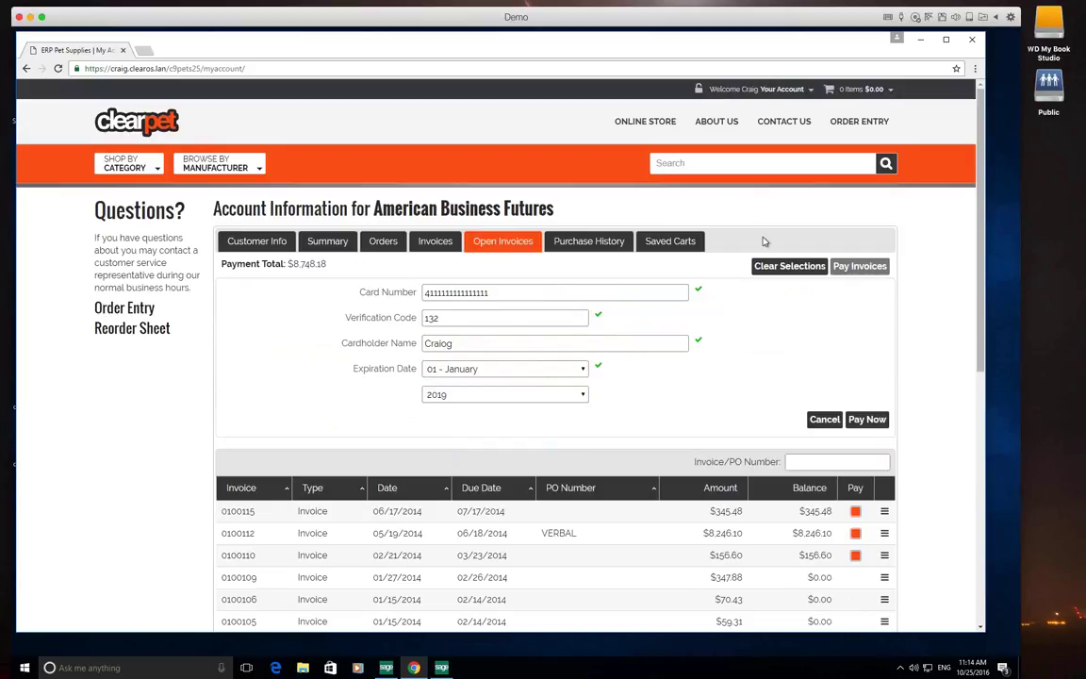
Show the American Business Futures saved carts, listing the pricetest cart of 5 items at $72.51
{"action": "left_click", "coordinate": [574, 243]}
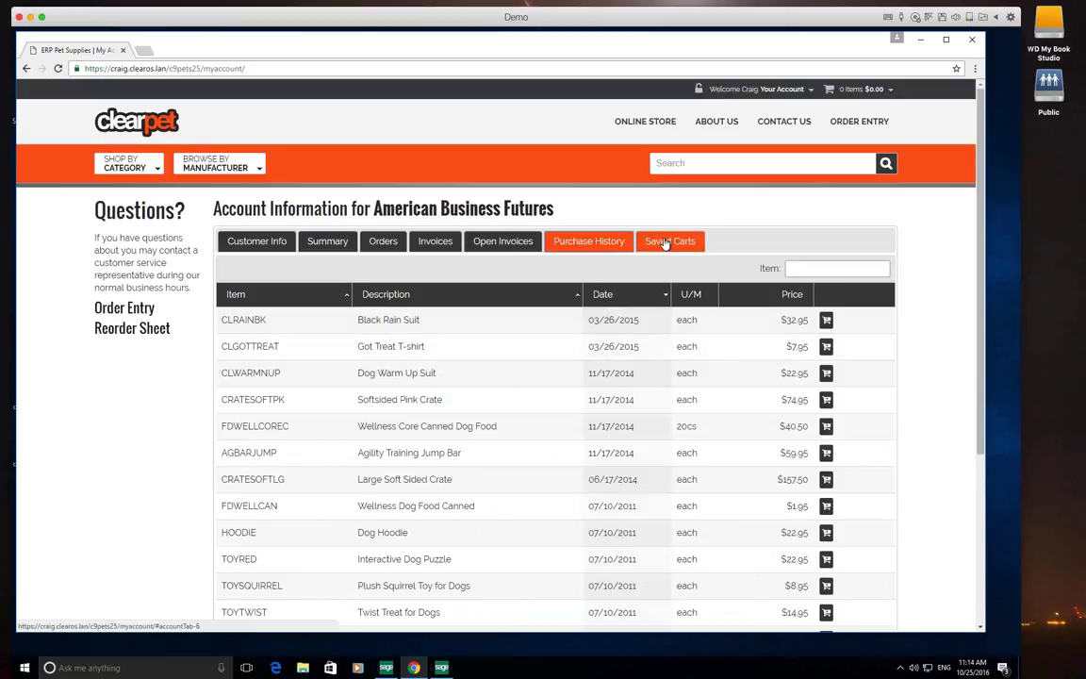
{"action": "left_click", "coordinate": [666, 242]}
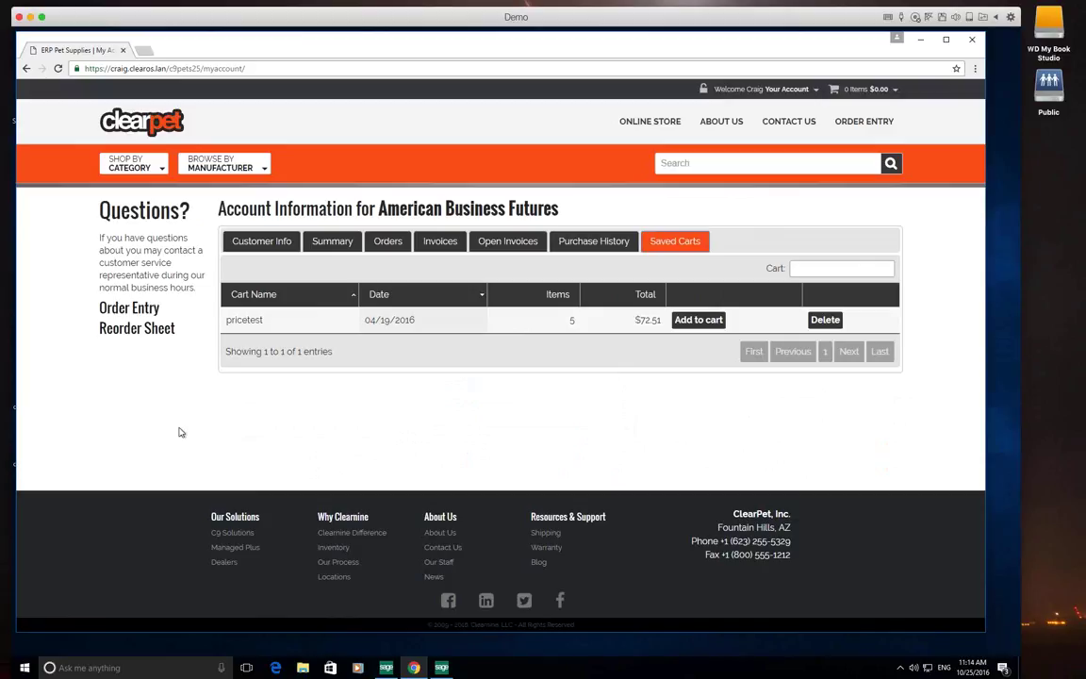
{"action": "left_click", "coordinate": [141, 167]}
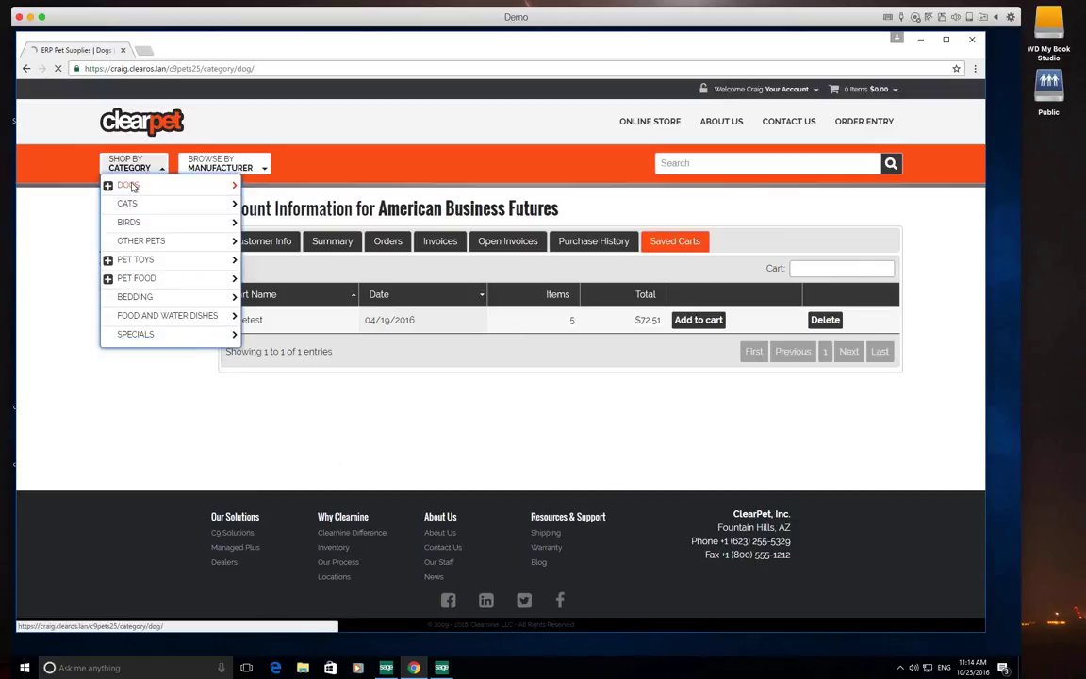
Add one Large Soft Sided Crate ($157.50) from the Dogs category to the cart and check out
{"action": "left_click", "coordinate": [133, 185]}
{"action": "scroll", "coordinate": [338, 471], "scroll_direction": "down", "scroll_amount": 3}
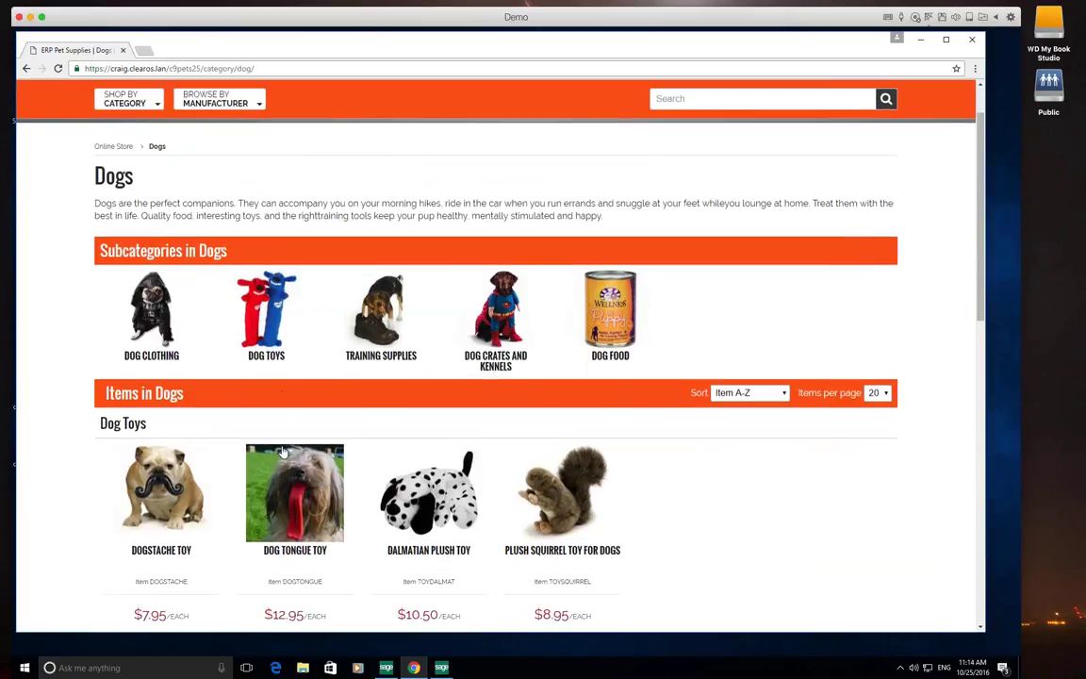
{"action": "scroll", "coordinate": [339, 471], "scroll_direction": "down", "scroll_amount": 8}
{"action": "left_click", "coordinate": [313, 585]}
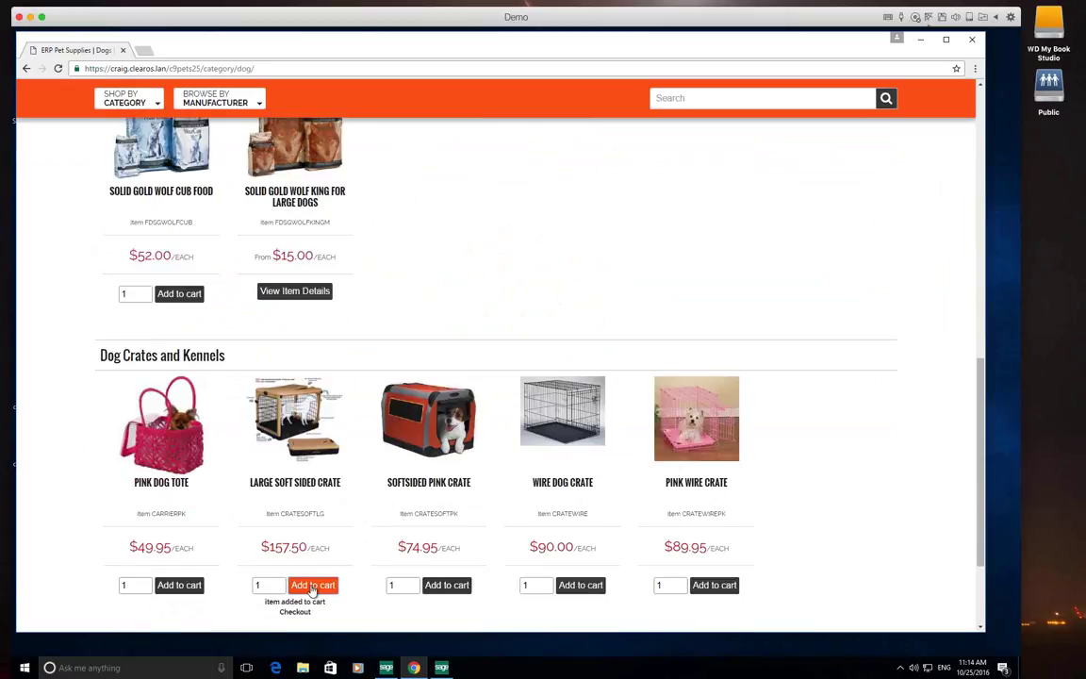
{"action": "scroll", "coordinate": [911, 190], "scroll_direction": "up", "scroll_amount": 4}
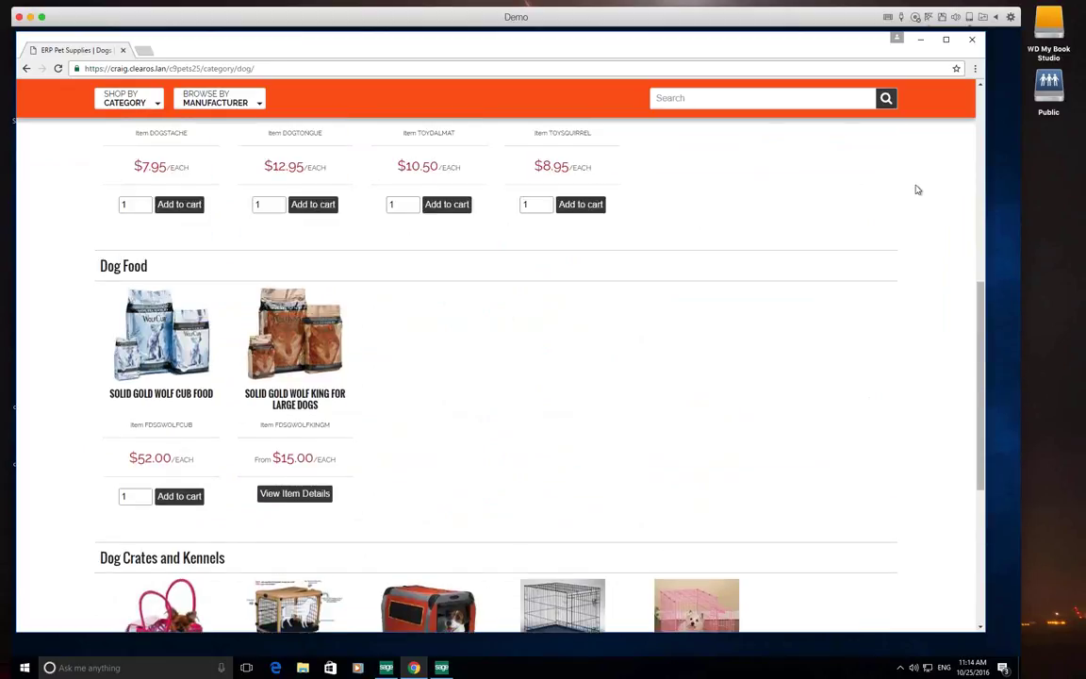
{"action": "scroll", "coordinate": [917, 185], "scroll_direction": "up", "scroll_amount": 5}
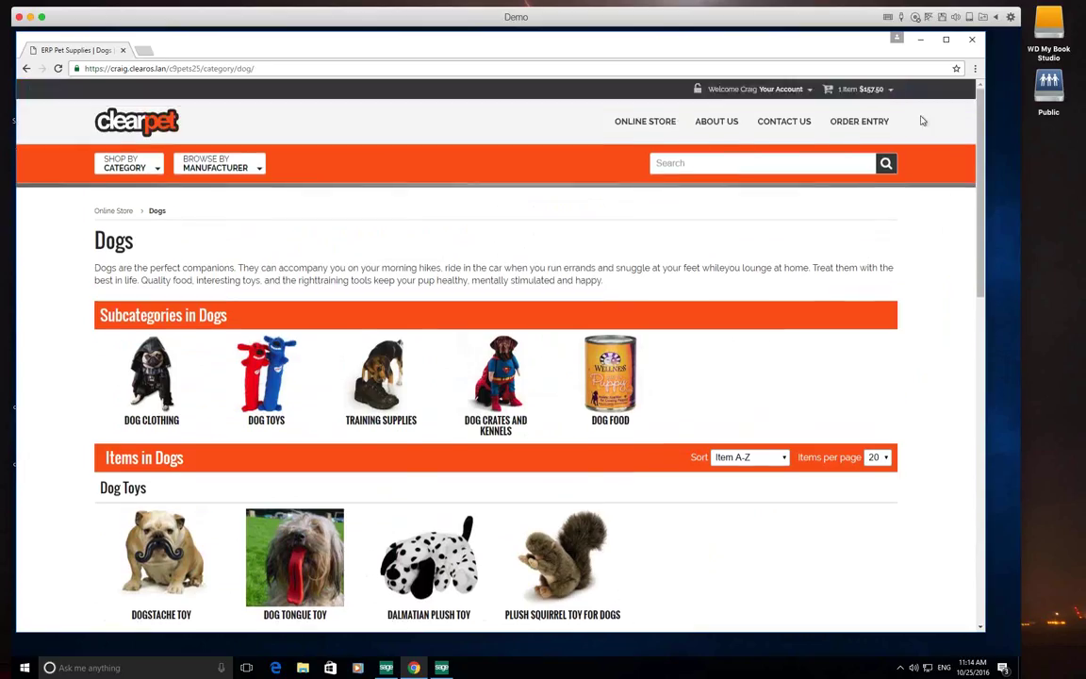
{"action": "mouse_move", "coordinate": [865, 91]}
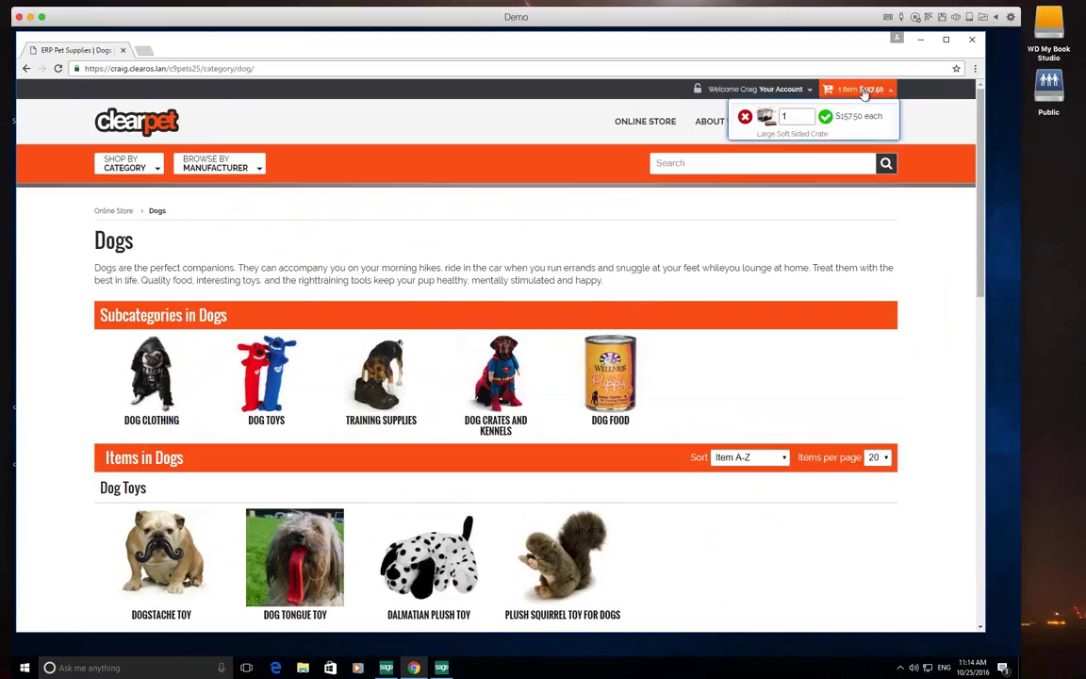
{"action": "left_click", "coordinate": [763, 118]}
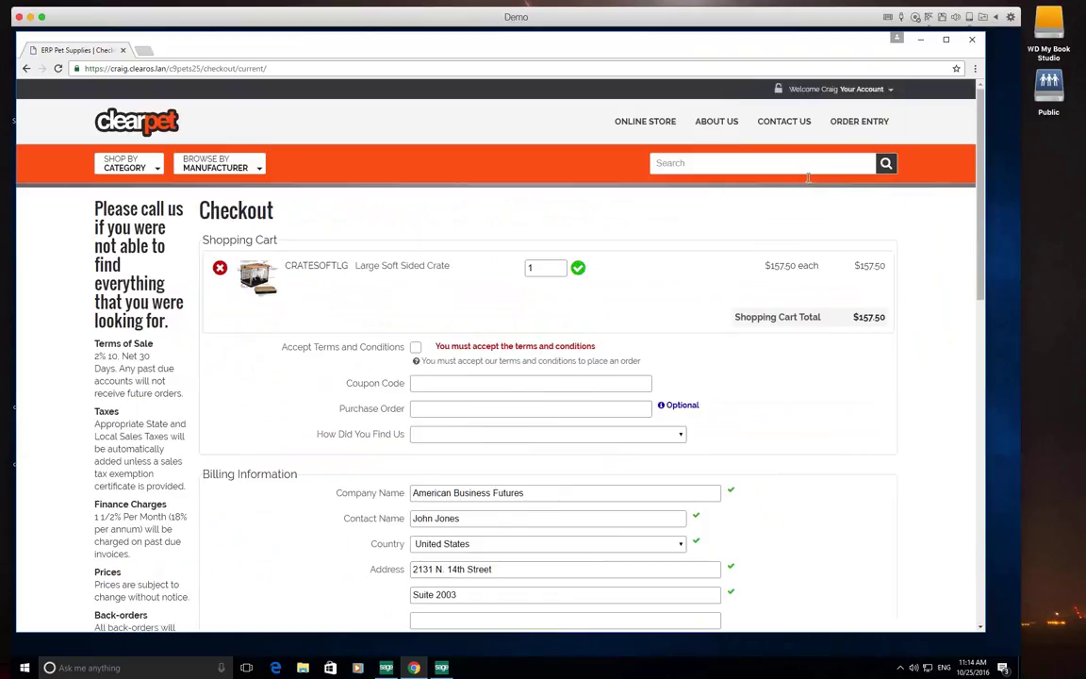
Accept the checkout terms and conditions and scroll down to the shipping information
{"action": "left_click", "coordinate": [415, 347]}
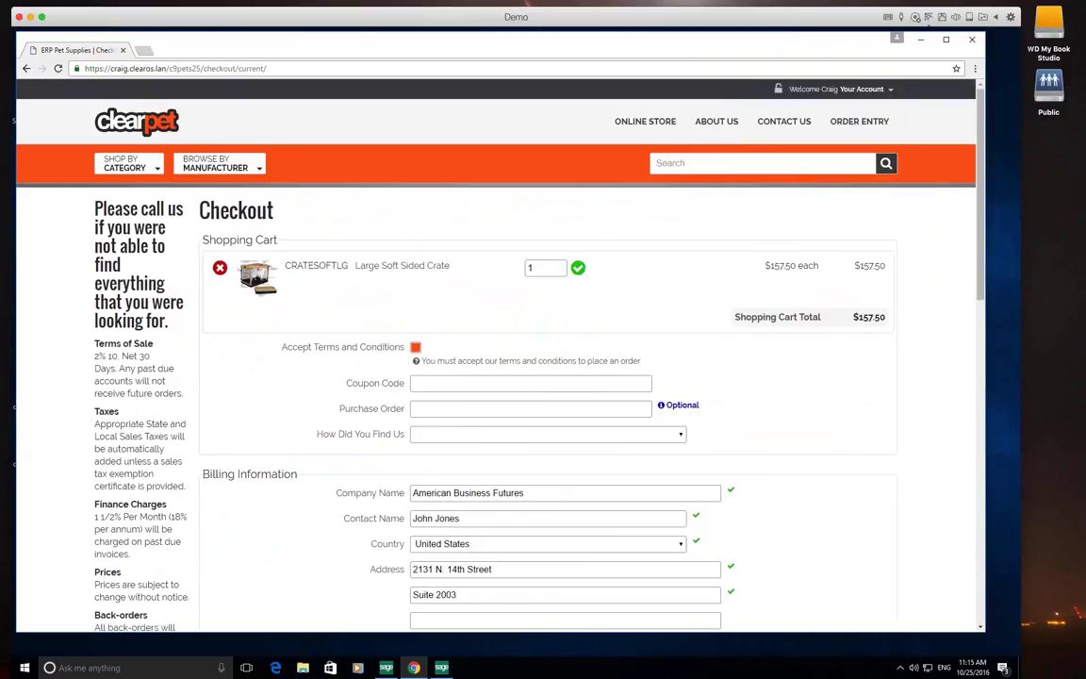
{"action": "scroll", "coordinate": [269, 413], "scroll_direction": "down", "scroll_amount": 3}
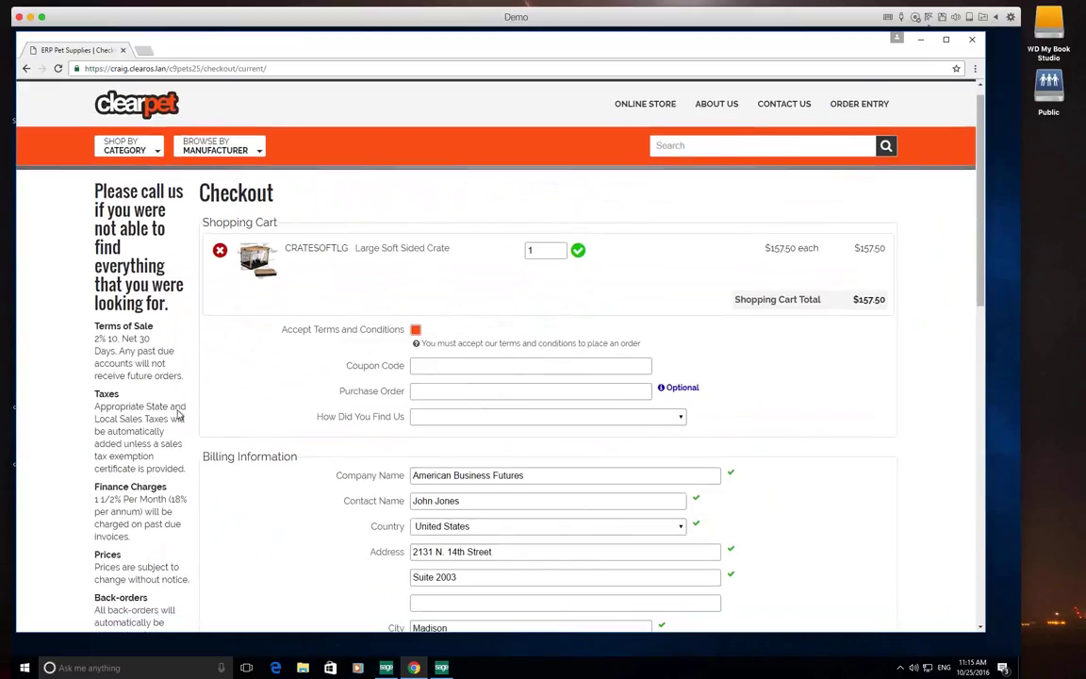
{"action": "scroll", "coordinate": [269, 412], "scroll_direction": "down", "scroll_amount": 3}
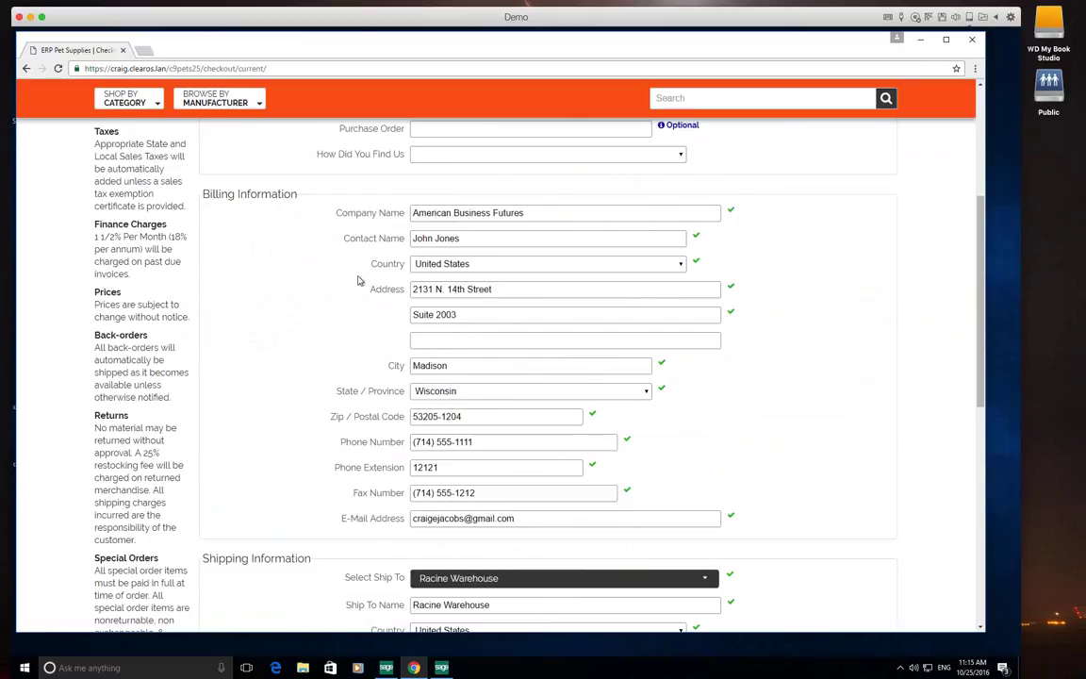
{"action": "scroll", "coordinate": [359, 311], "scroll_direction": "down", "scroll_amount": 4}
{"action": "scroll", "coordinate": [358, 338], "scroll_direction": "down", "scroll_amount": 2}
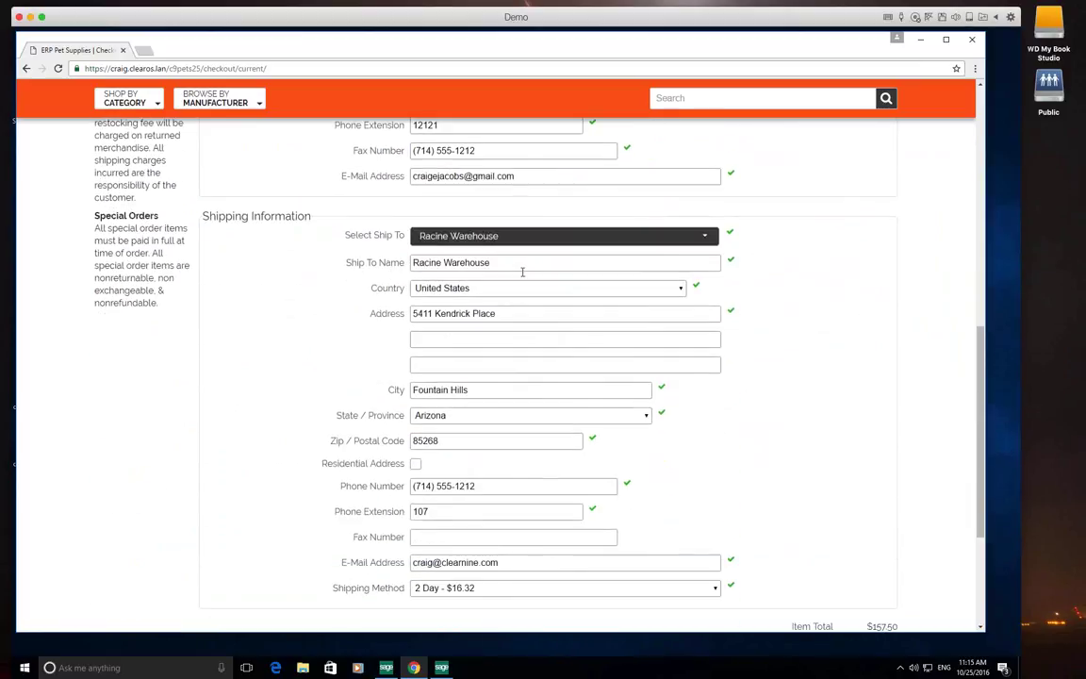
Keep Racine Warehouse as the ship-to address for the crate order
{"action": "left_click", "coordinate": [544, 238]}
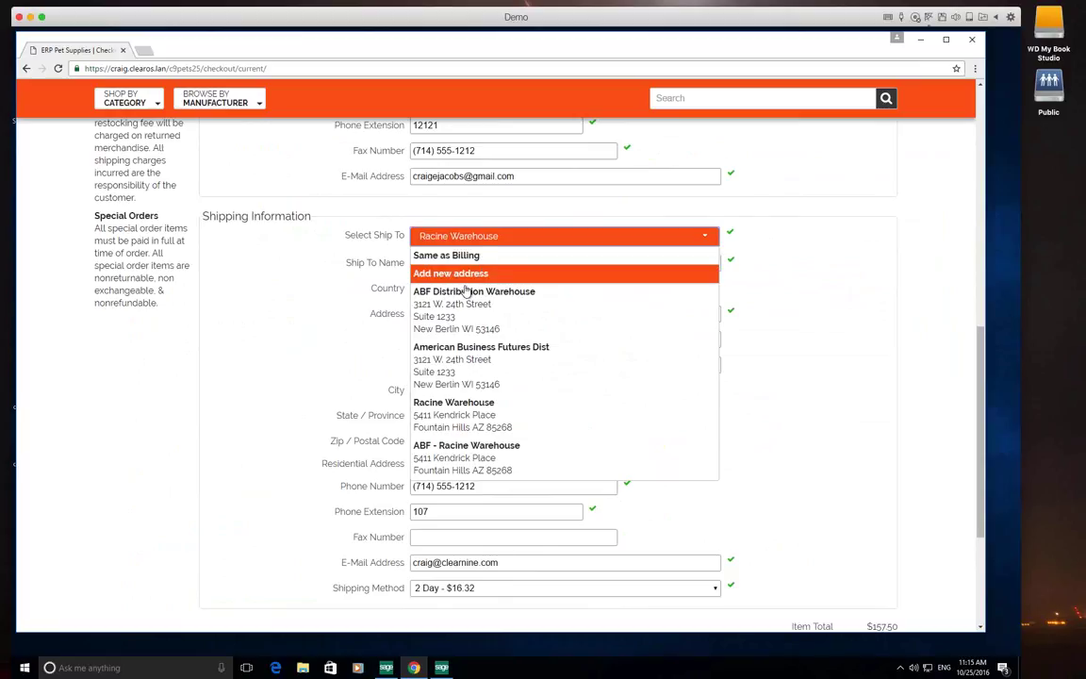
{"action": "key", "text": "Down"}
{"action": "key", "text": "Down"}
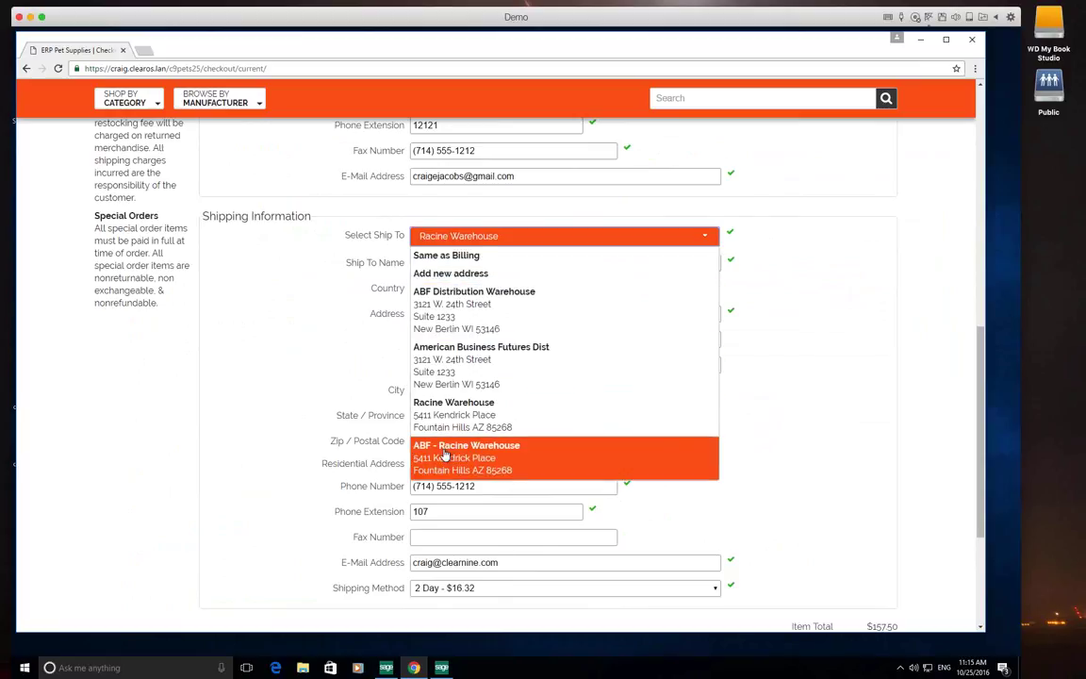
{"action": "key", "text": "Up"}
{"action": "key", "text": "Return"}
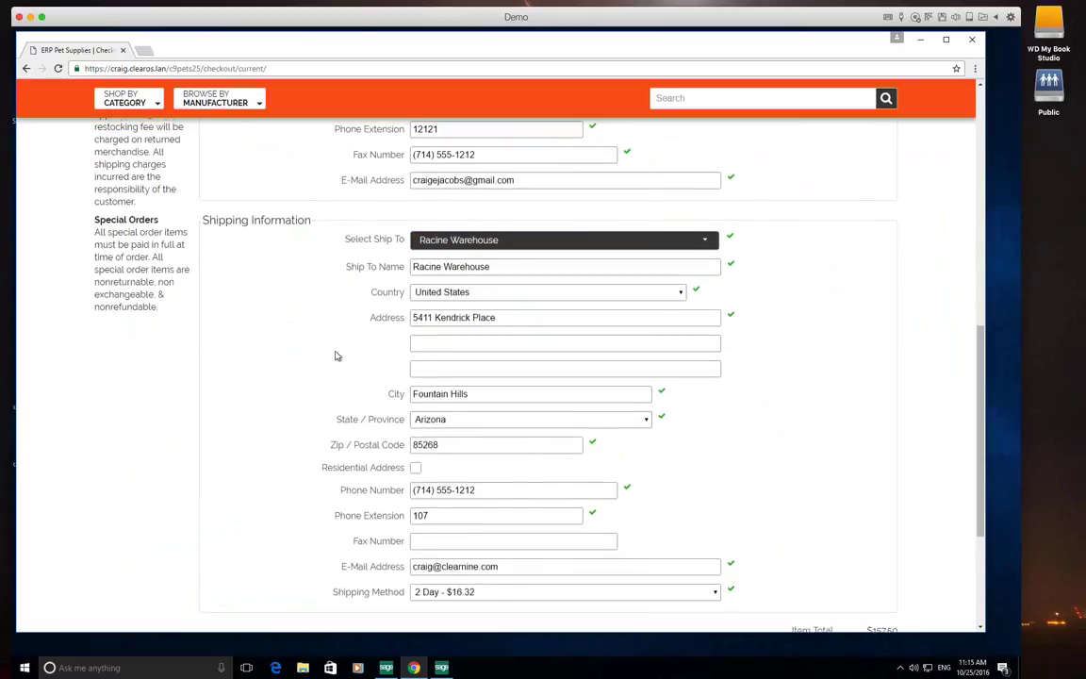
Review the checkout details and continue to the payment and confirmation page ($187.84 total)
{"action": "scroll", "coordinate": [337, 355], "scroll_direction": "up", "scroll_amount": 3}
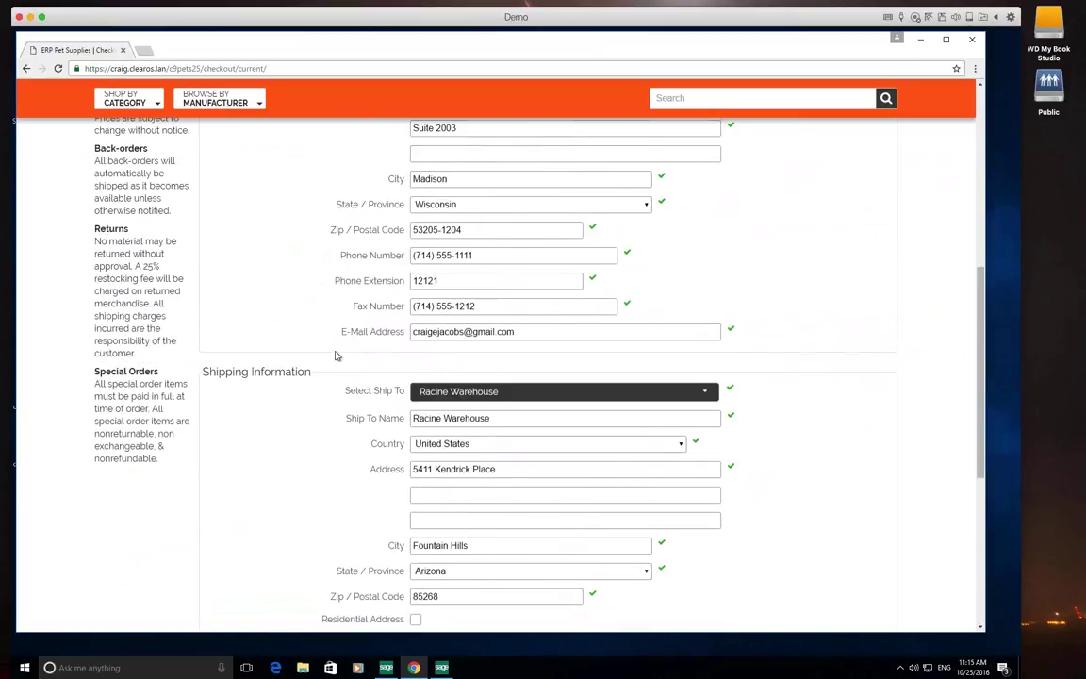
{"action": "scroll", "coordinate": [337, 355], "scroll_direction": "up", "scroll_amount": 1}
{"action": "scroll", "coordinate": [335, 355], "scroll_direction": "up", "scroll_amount": 2}
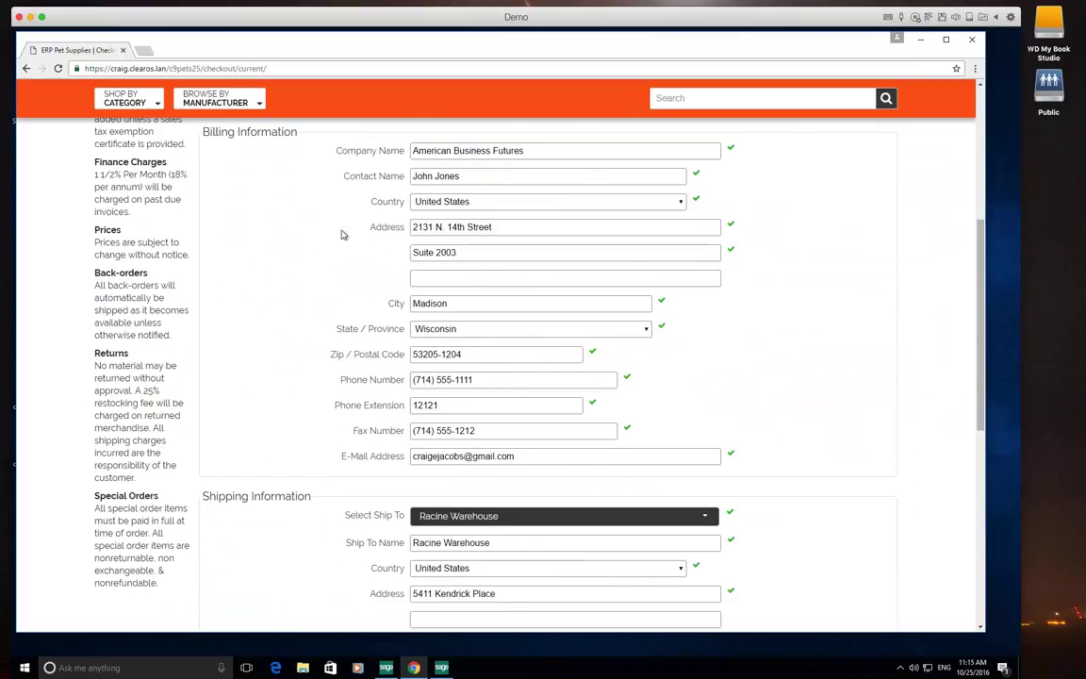
{"action": "scroll", "coordinate": [377, 429], "scroll_direction": "down", "scroll_amount": 3}
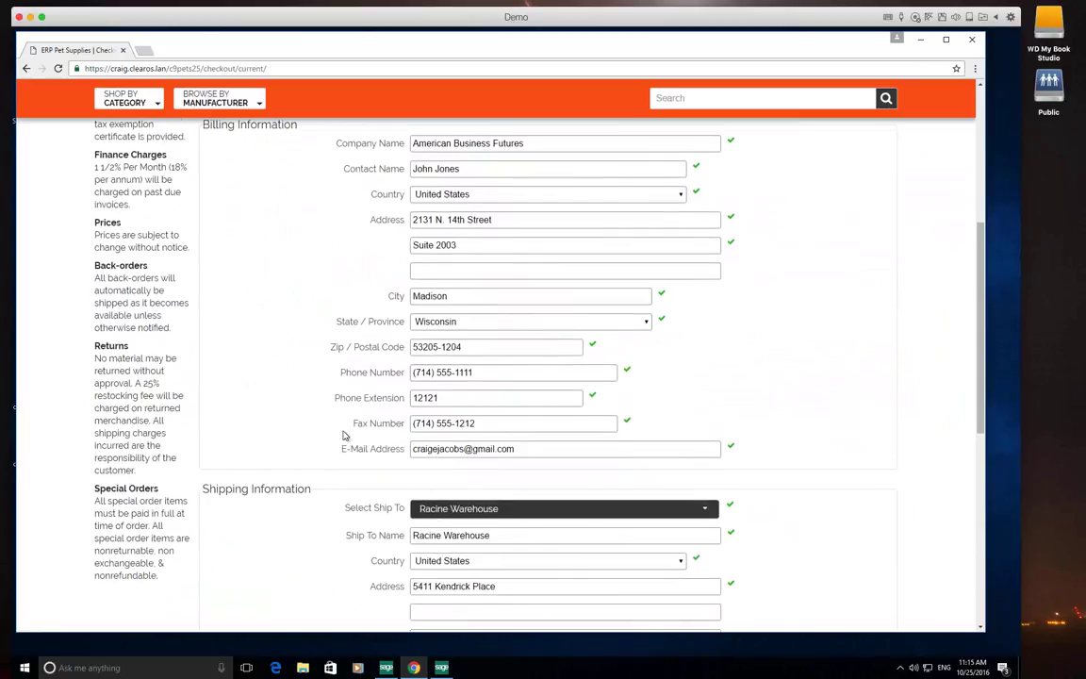
{"action": "scroll", "coordinate": [345, 436], "scroll_direction": "down", "scroll_amount": 2}
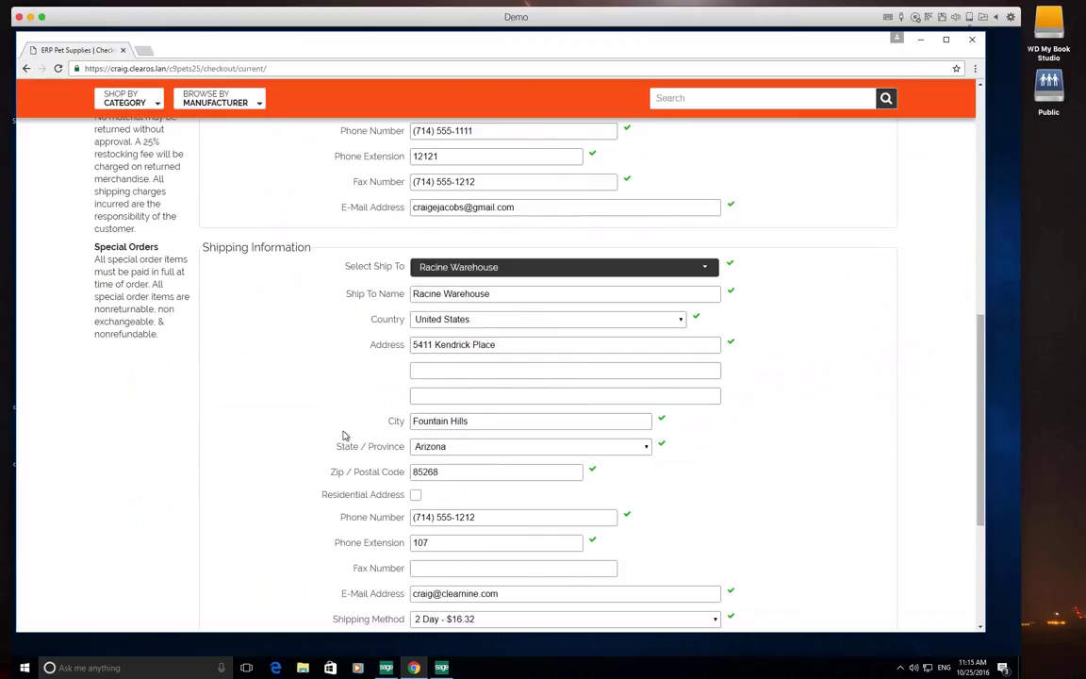
{"action": "scroll", "coordinate": [345, 436], "scroll_direction": "down", "scroll_amount": 3}
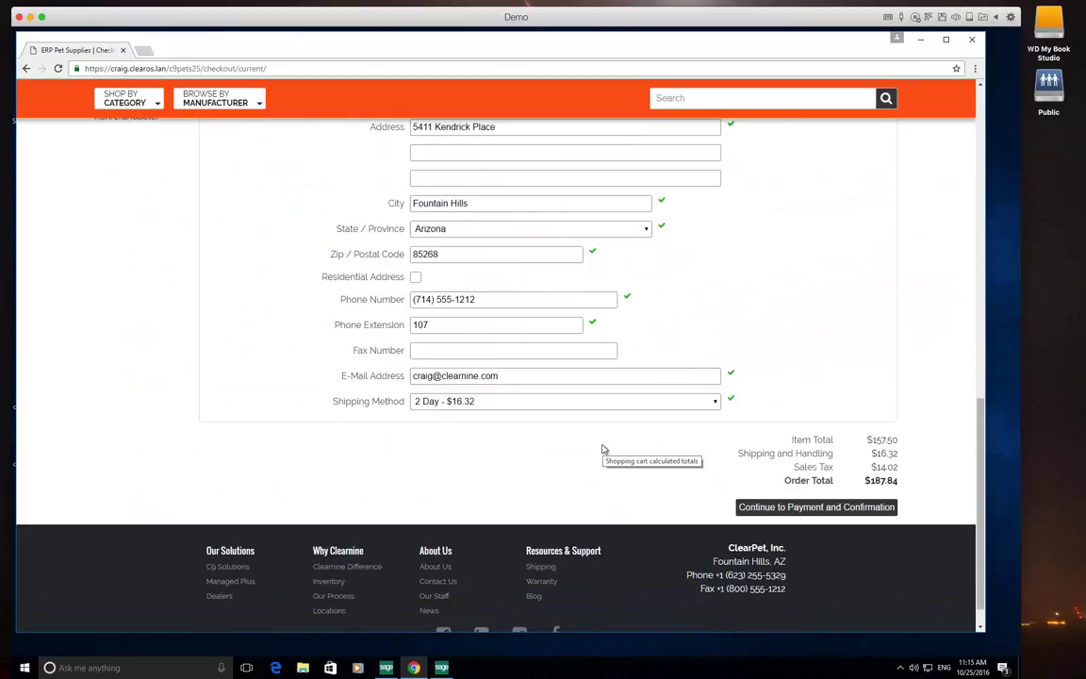
{"action": "scroll", "coordinate": [603, 449], "scroll_direction": "down", "scroll_amount": 1}
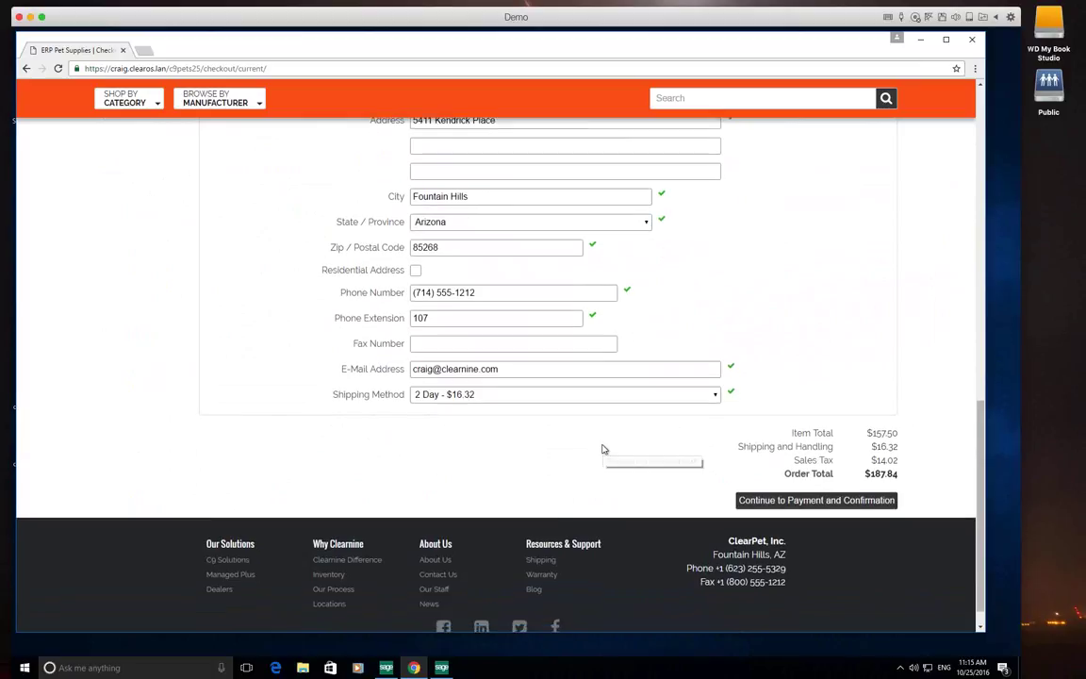
{"action": "scroll", "coordinate": [603, 449], "scroll_direction": "up", "scroll_amount": 1}
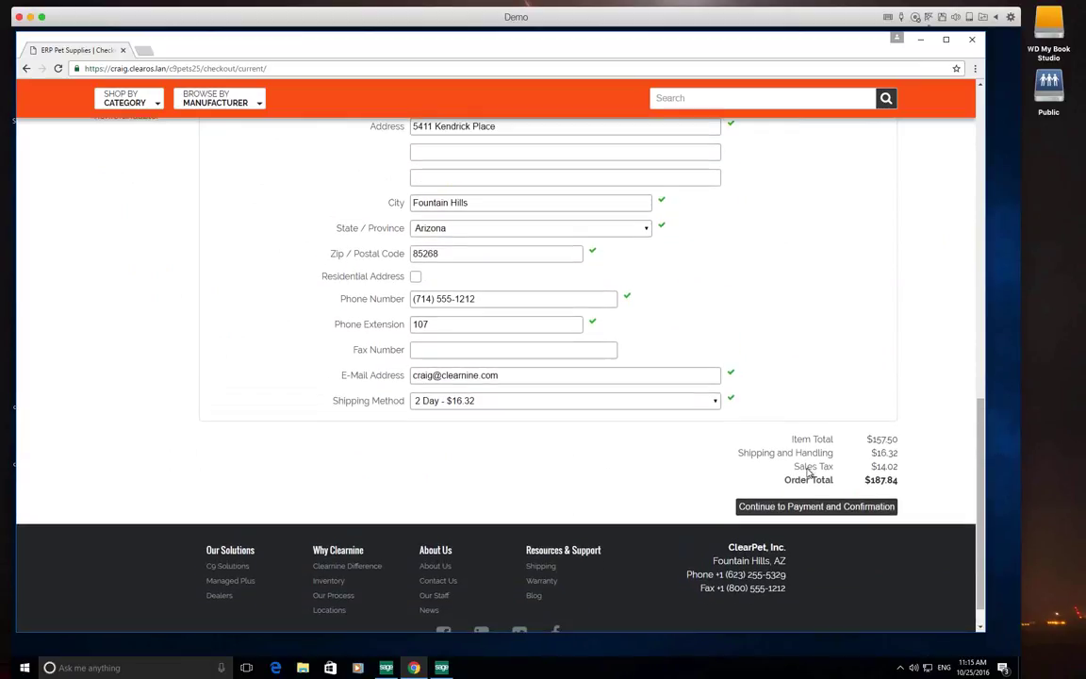
{"action": "left_click_drag", "start_coordinate": [869, 466], "coordinate": [899, 467]}
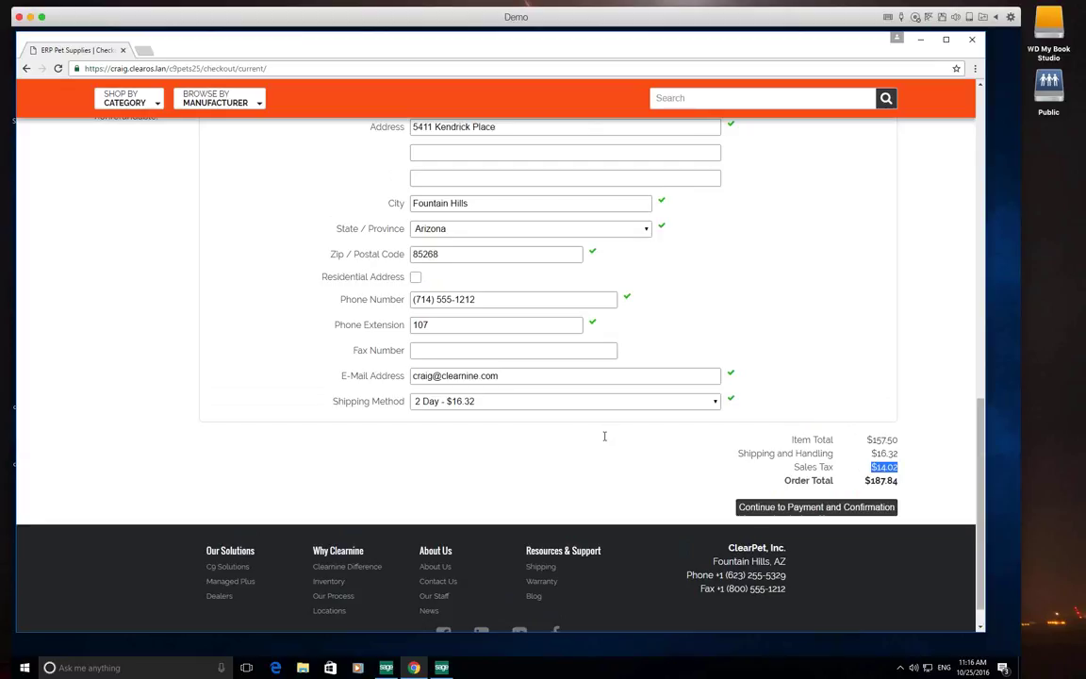
{"action": "key", "text": "Return"}
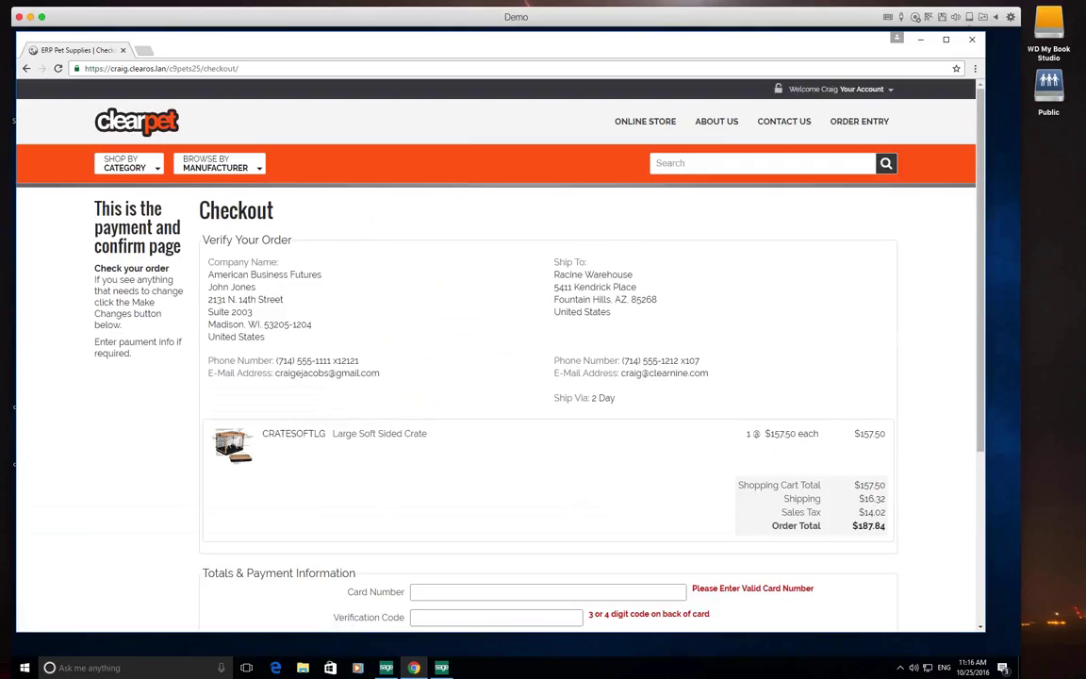
Enter the test card number, verification code, cardholder name, and a January 2019 expiry
{"action": "scroll", "coordinate": [410, 439], "scroll_direction": "down", "scroll_amount": 5}
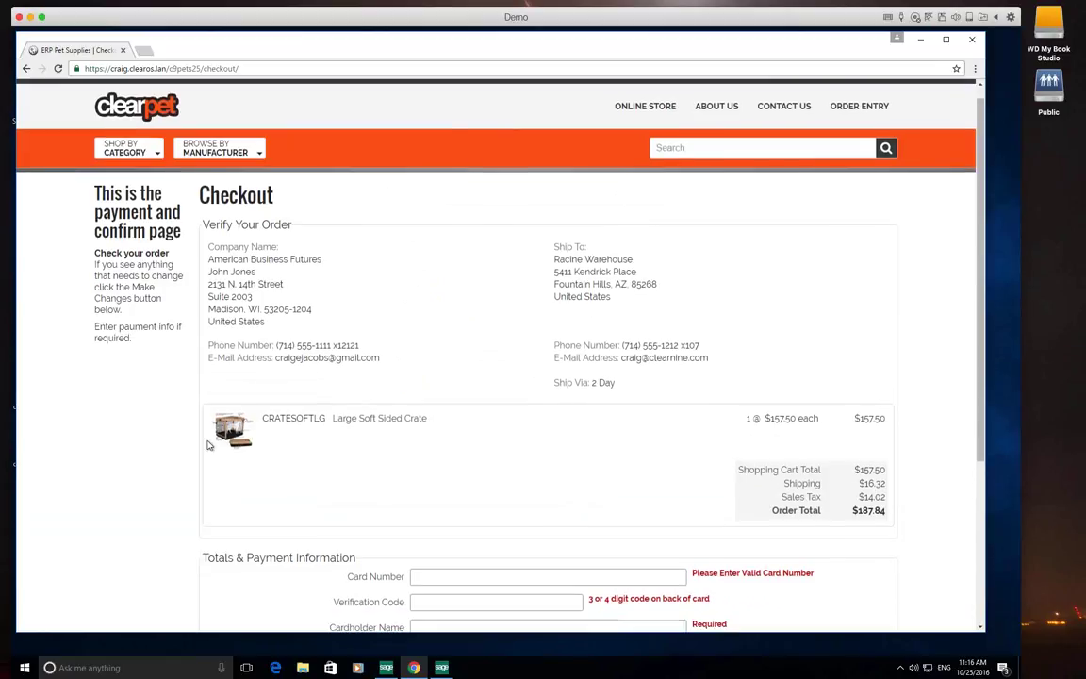
{"action": "left_click", "coordinate": [464, 376]}
{"action": "type", "text": "411"}
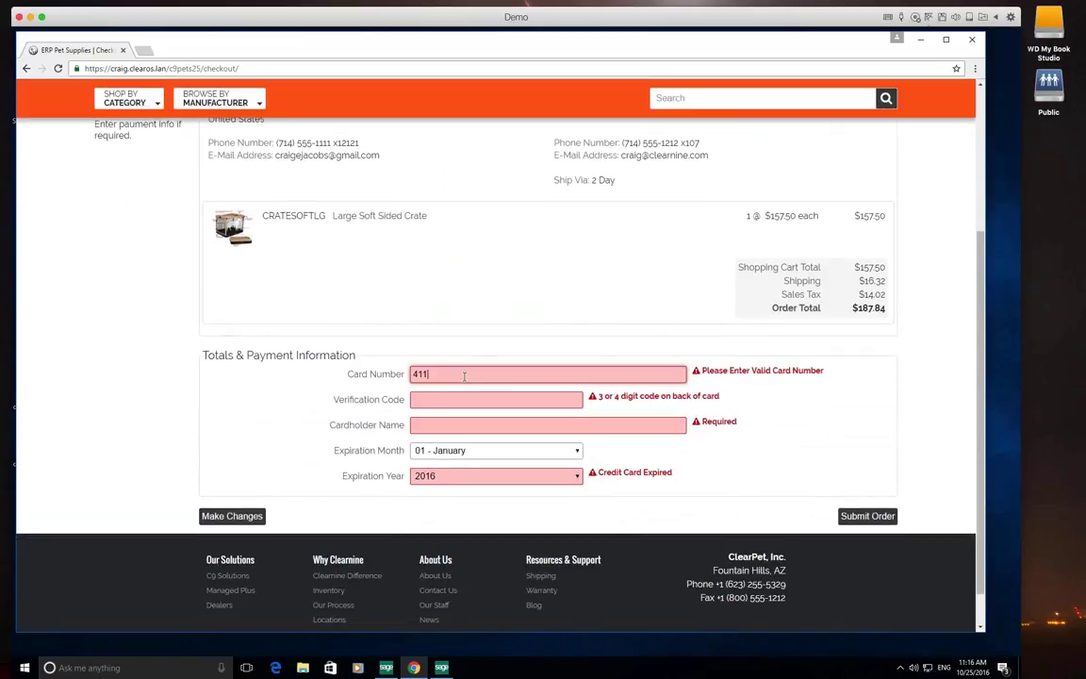
{"action": "type", "text": "1111111111111"}
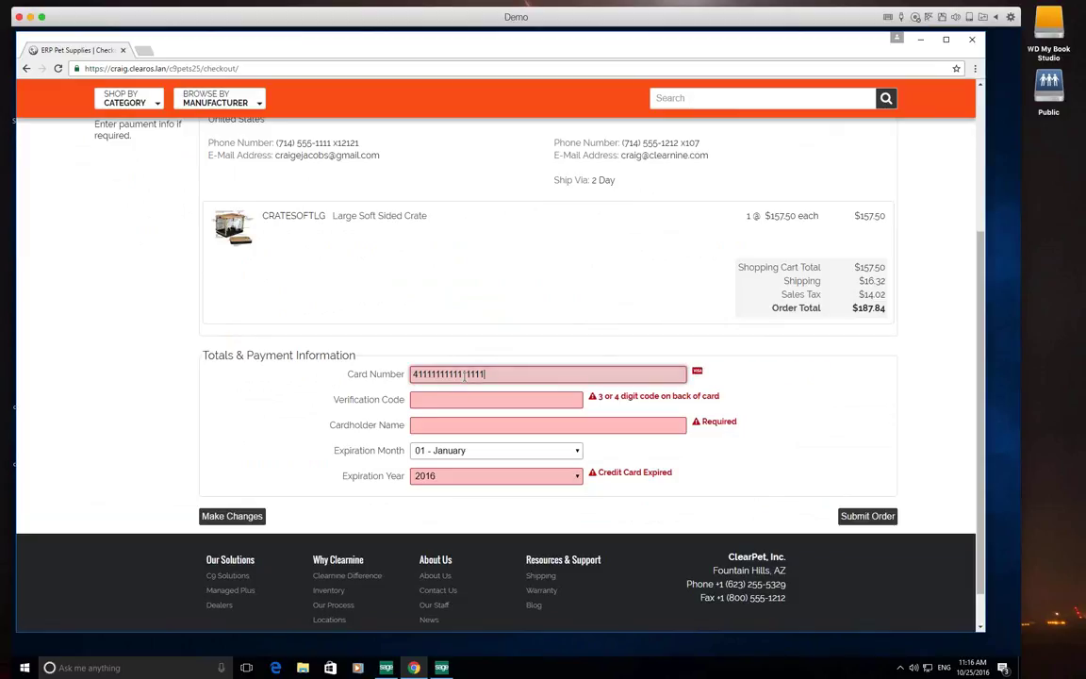
{"action": "key", "text": "Tab"}
{"action": "type", "text": "123"}
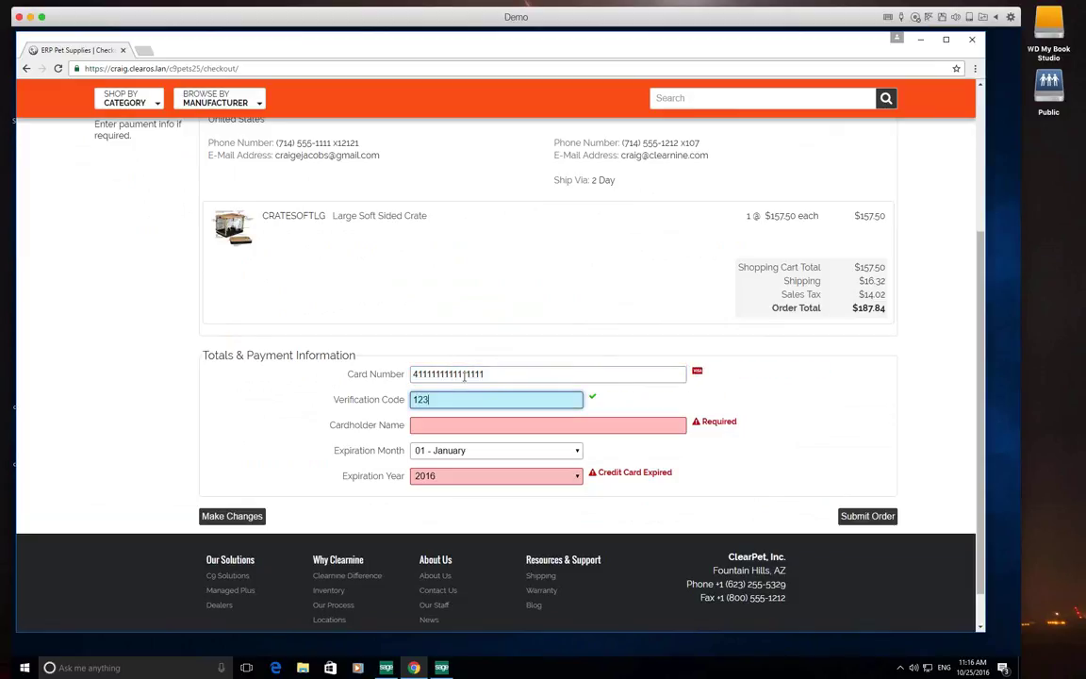
{"action": "key", "text": "Tab"}
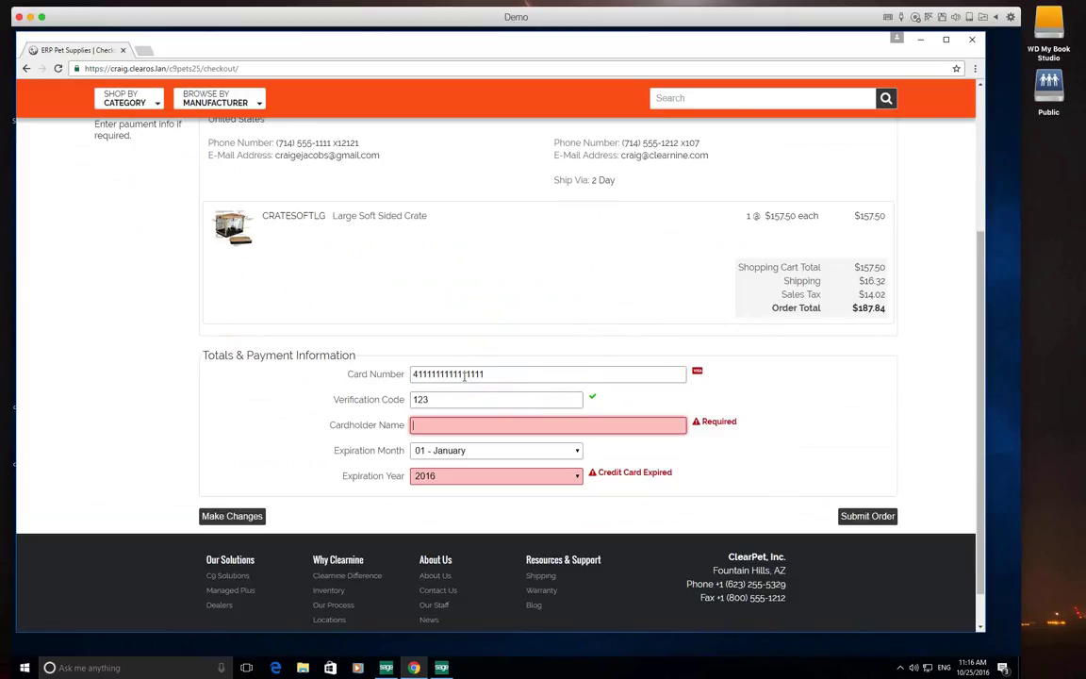
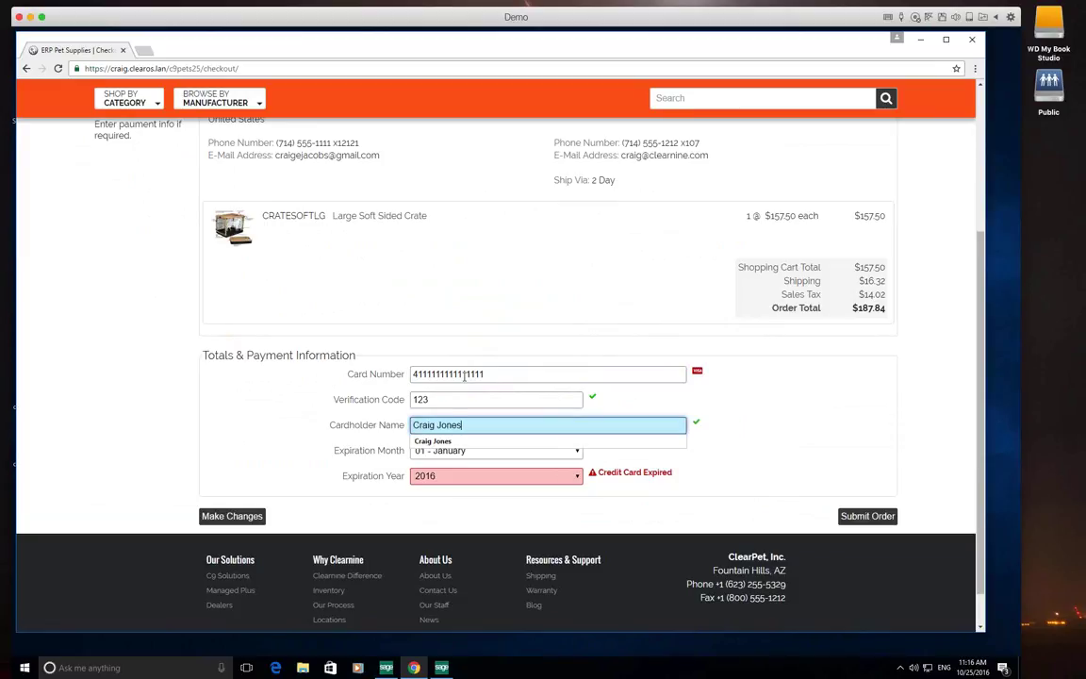
{"action": "key", "text": "Tab"}
{"action": "key", "text": "Tab"}
{"action": "key", "text": "alt+Down"}
{"action": "key", "text": "Down"}
{"action": "key", "text": "Down"}
{"action": "key", "text": "Down"}
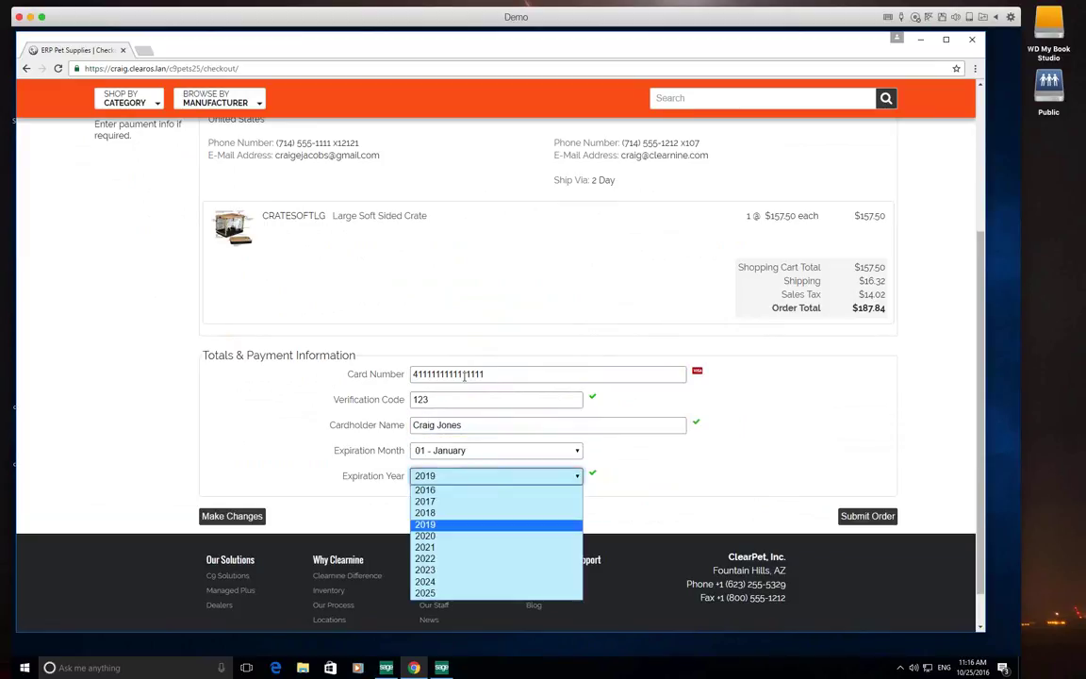
{"action": "key", "text": "Return"}
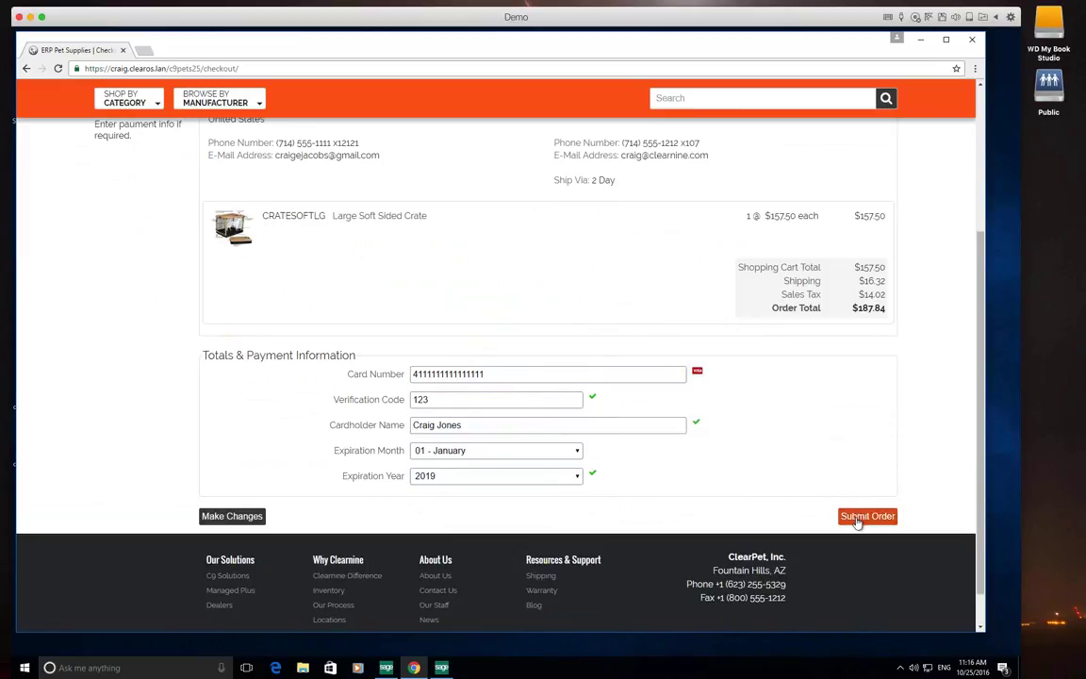
Submit the crate order, copy its new order number, and switch to Sage 100
{"action": "left_click", "coordinate": [858, 519]}
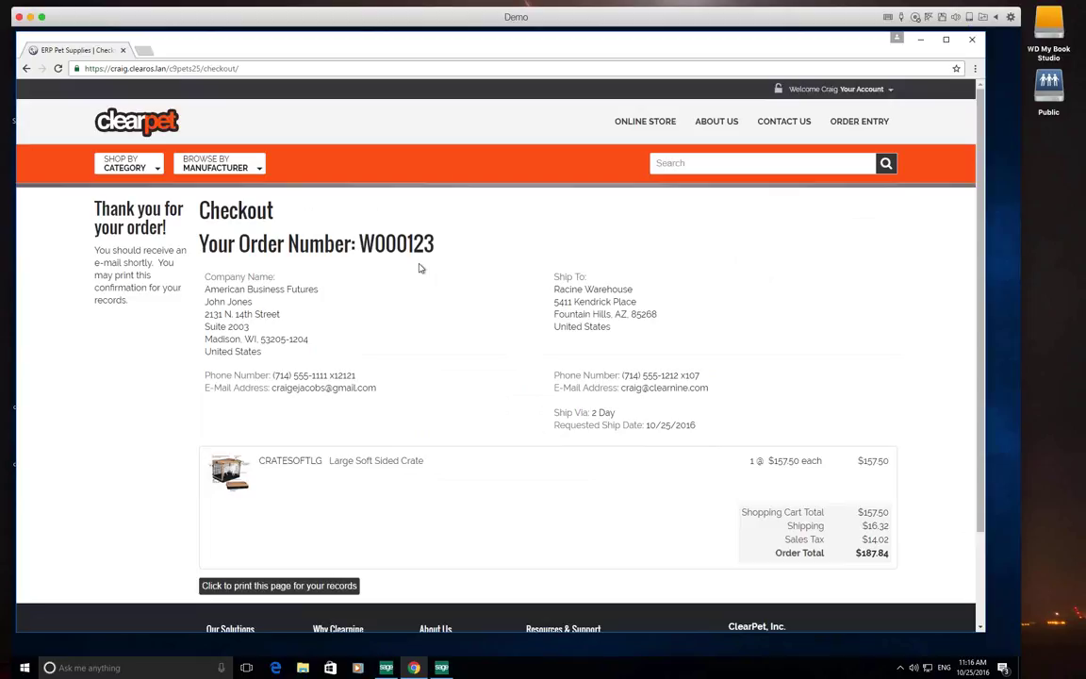
{"action": "double_click", "coordinate": [400, 243]}
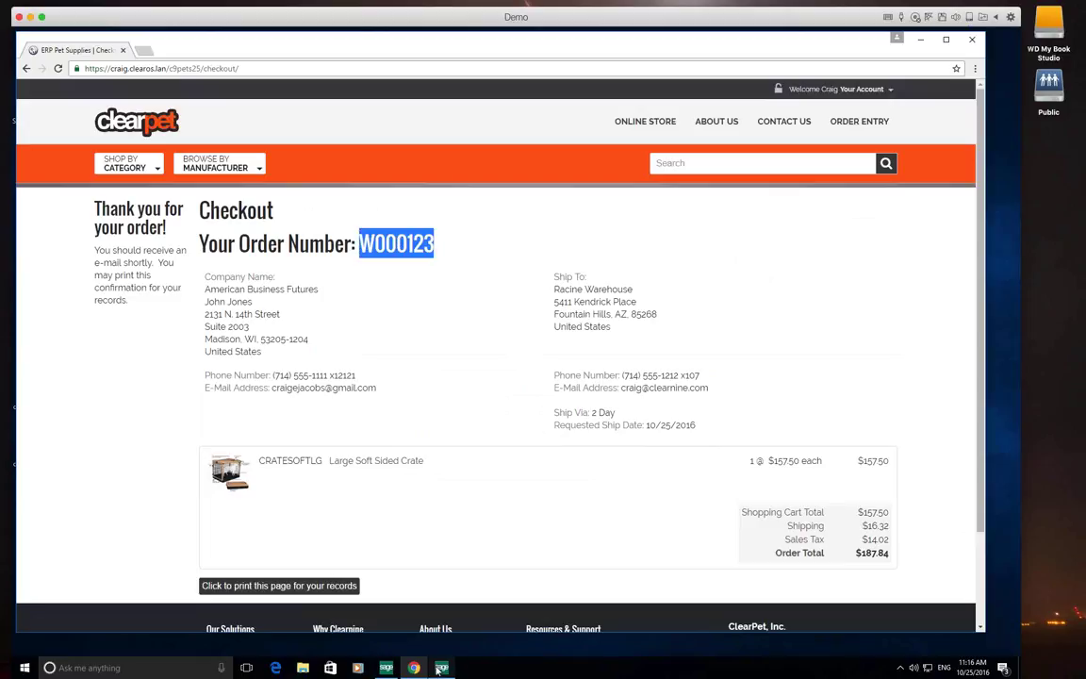
{"action": "left_click", "coordinate": [386, 668]}
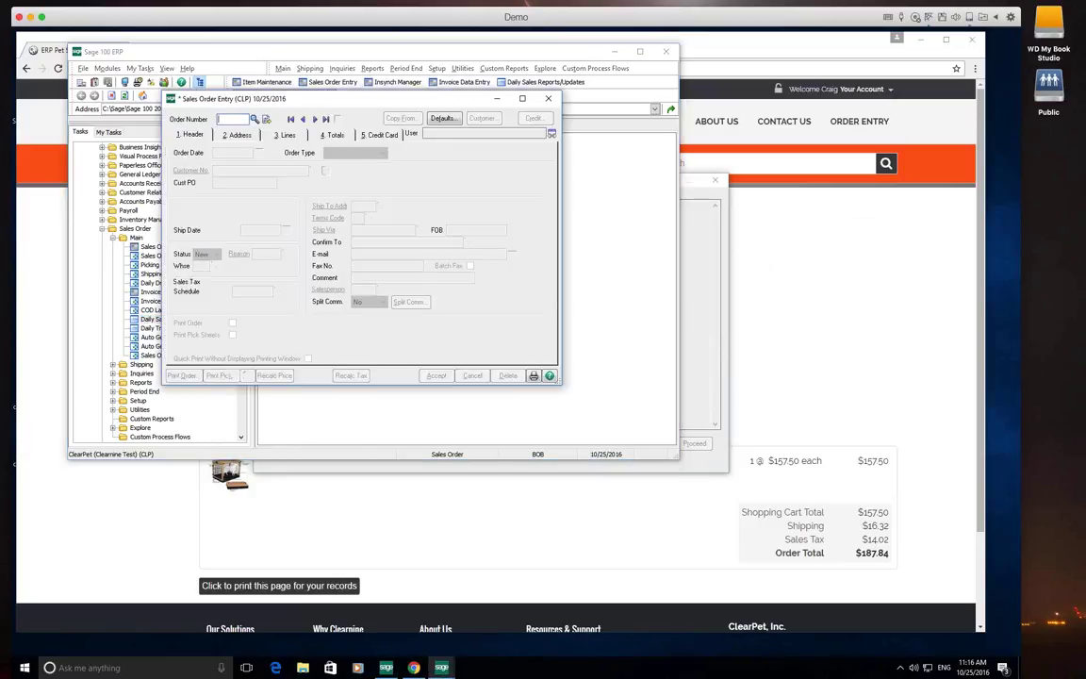
Load the web order into Sales Order Entry by its order number, dismissing the pre-authorization notice
{"action": "type", "text": "W000123"}
{"action": "key", "text": "Tab"}
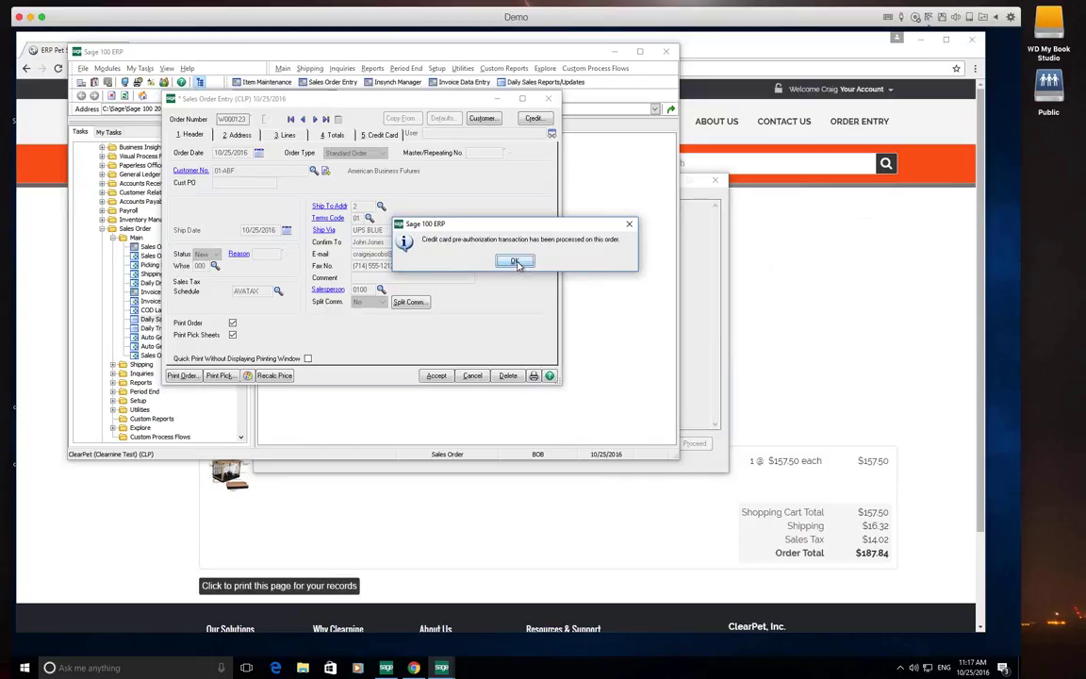
{"action": "left_click", "coordinate": [516, 262]}
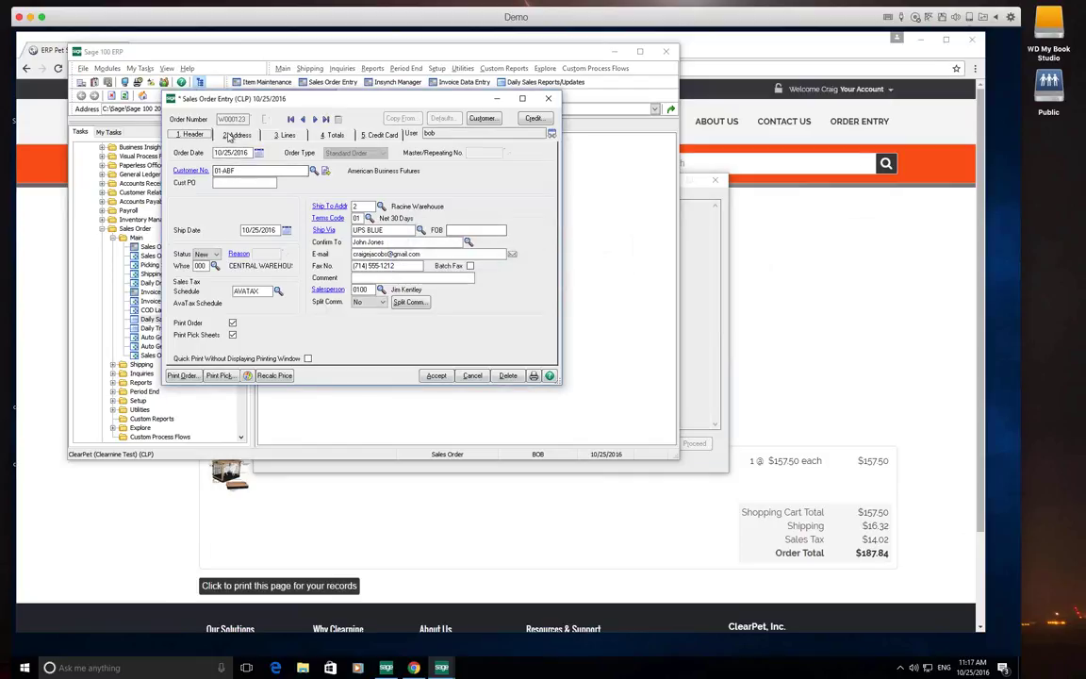
Review the order's lines, totals with 14.02 sales tax, and authorized credit card payment
{"action": "left_click", "coordinate": [284, 135]}
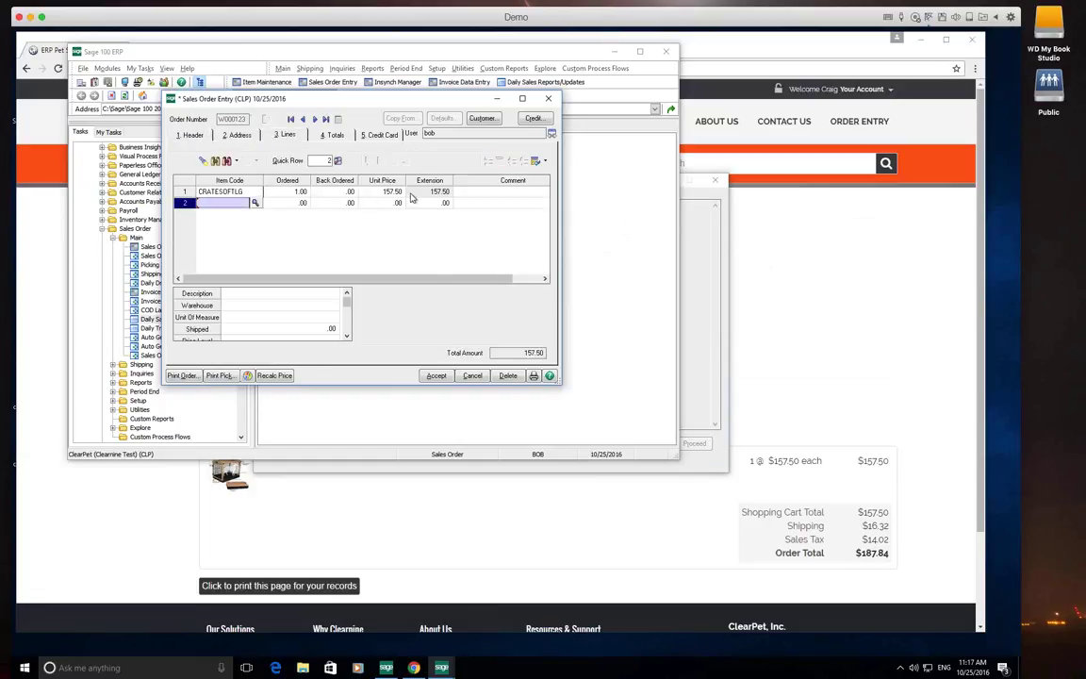
{"action": "left_click", "coordinate": [346, 137]}
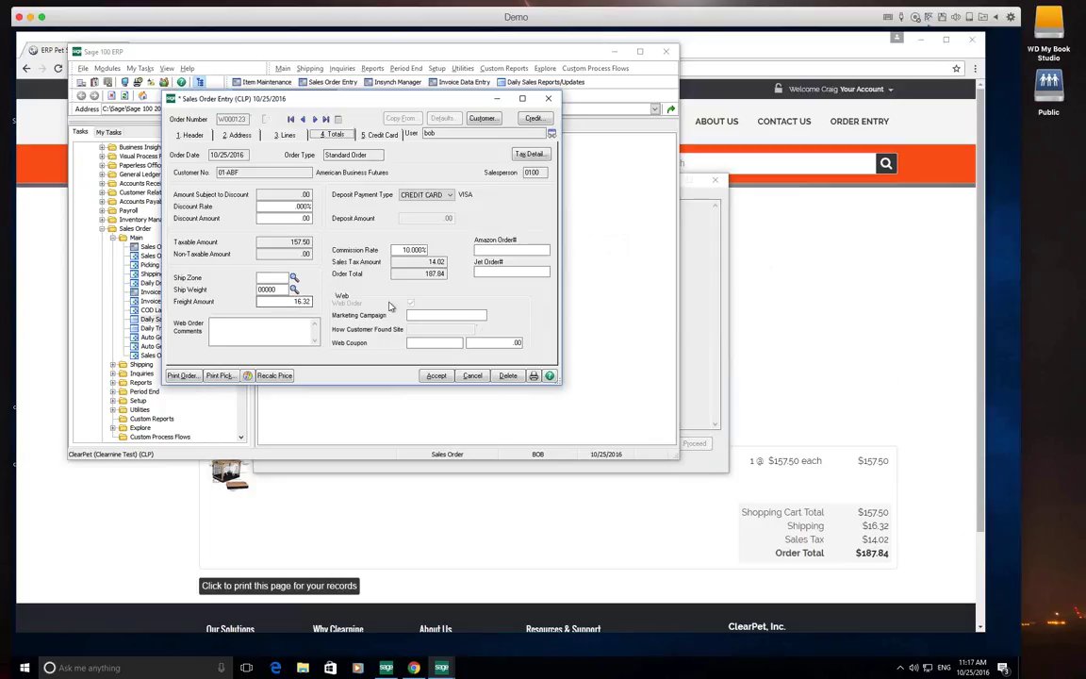
{"action": "left_click", "coordinate": [437, 261]}
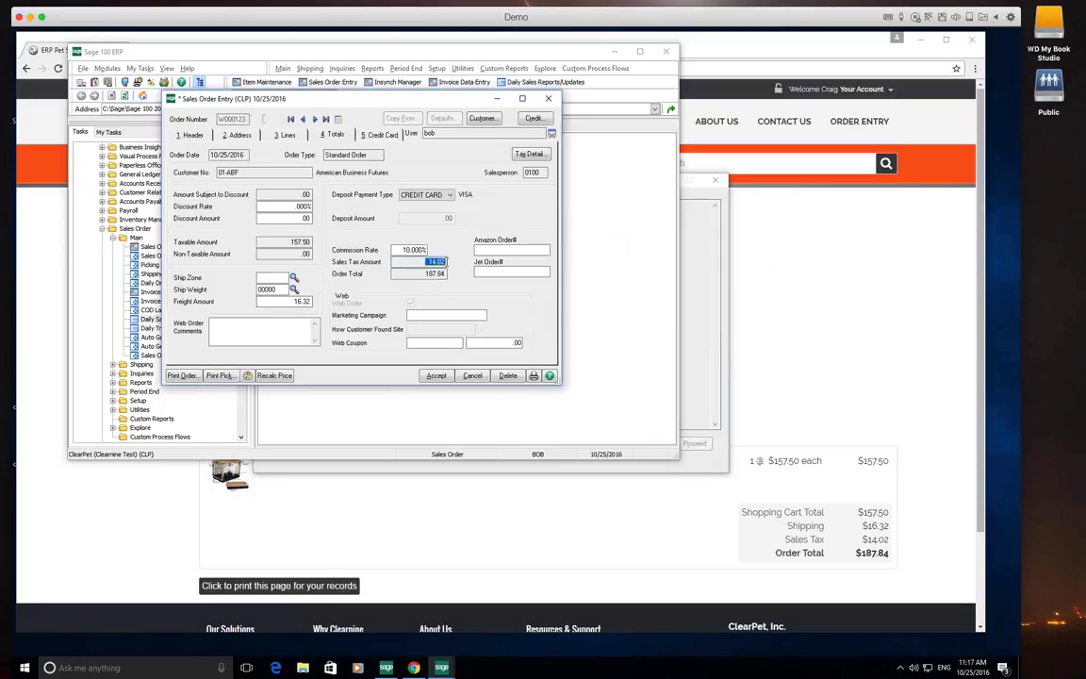
{"action": "left_click", "coordinate": [368, 138]}
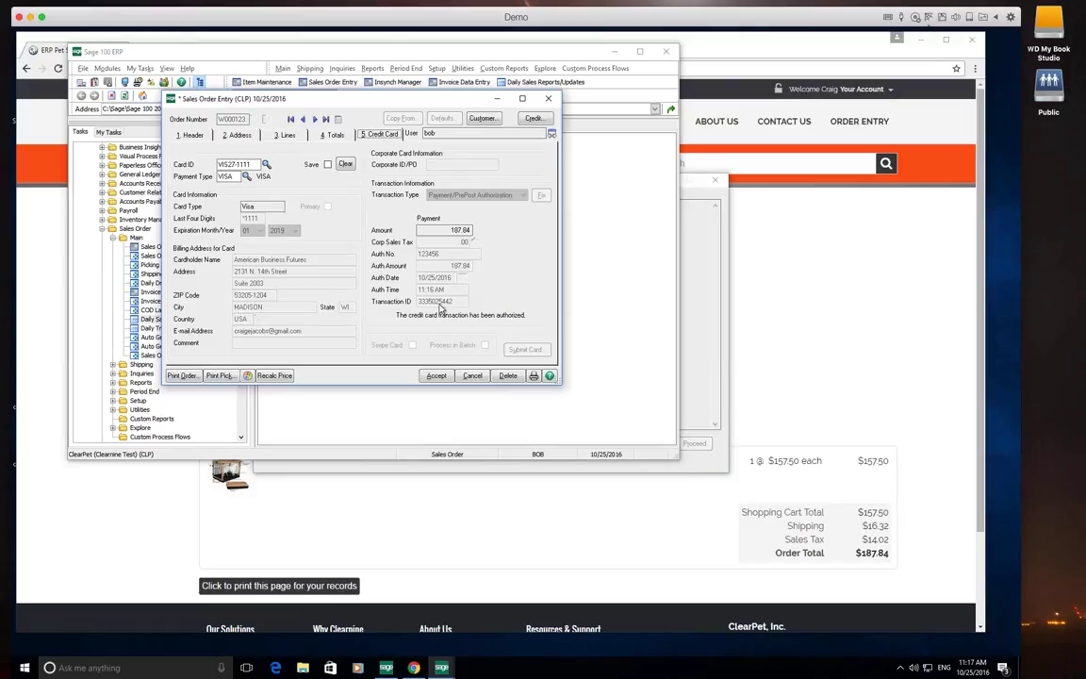
Save the 187.84 web order and start a blank order with the next order number
{"action": "left_click", "coordinate": [335, 134]}
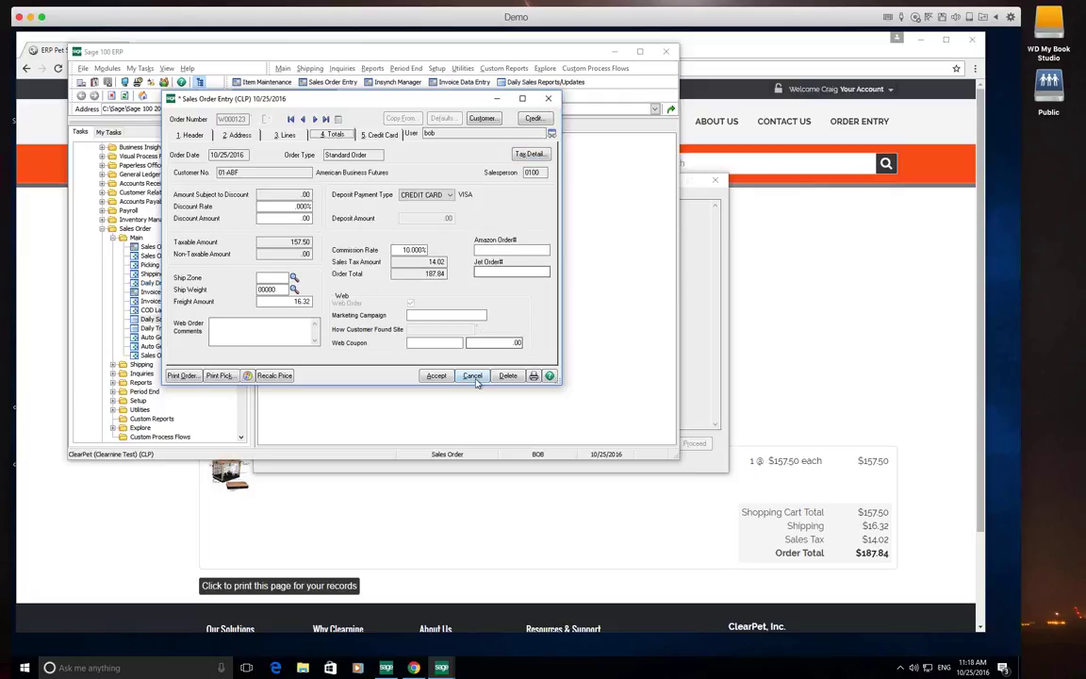
{"action": "left_click", "coordinate": [445, 377]}
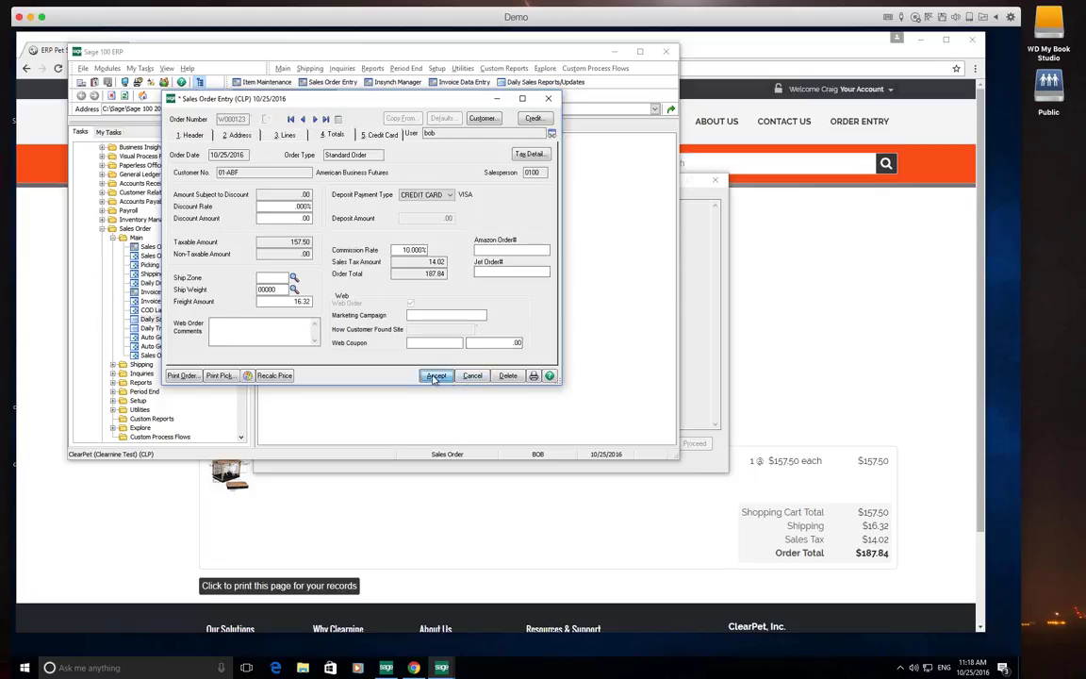
{"action": "left_click", "coordinate": [266, 119]}
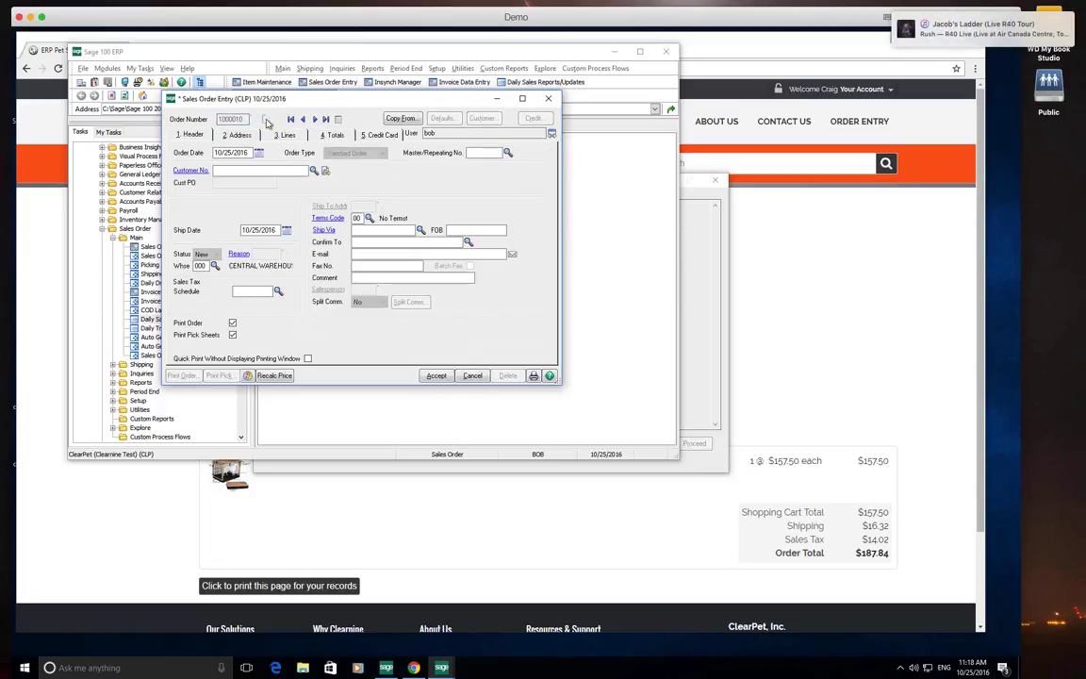
Set the new order's customer to American Business Futures
{"action": "type", "text": "01"}
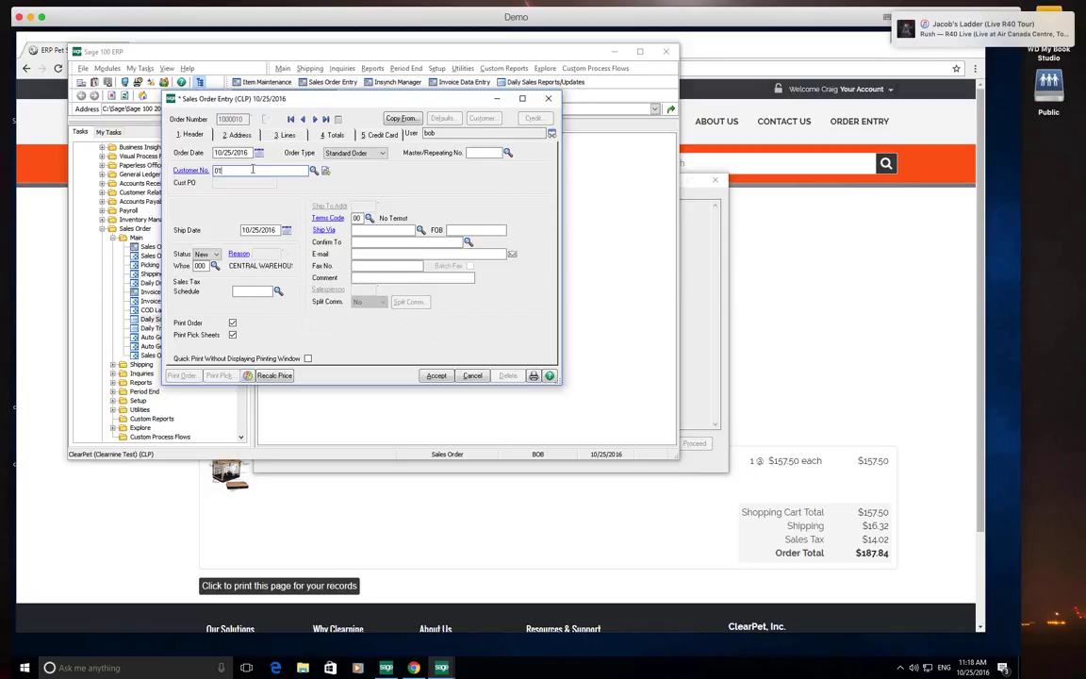
{"action": "type", "text": "-ABF"}
{"action": "key", "text": "Tab"}
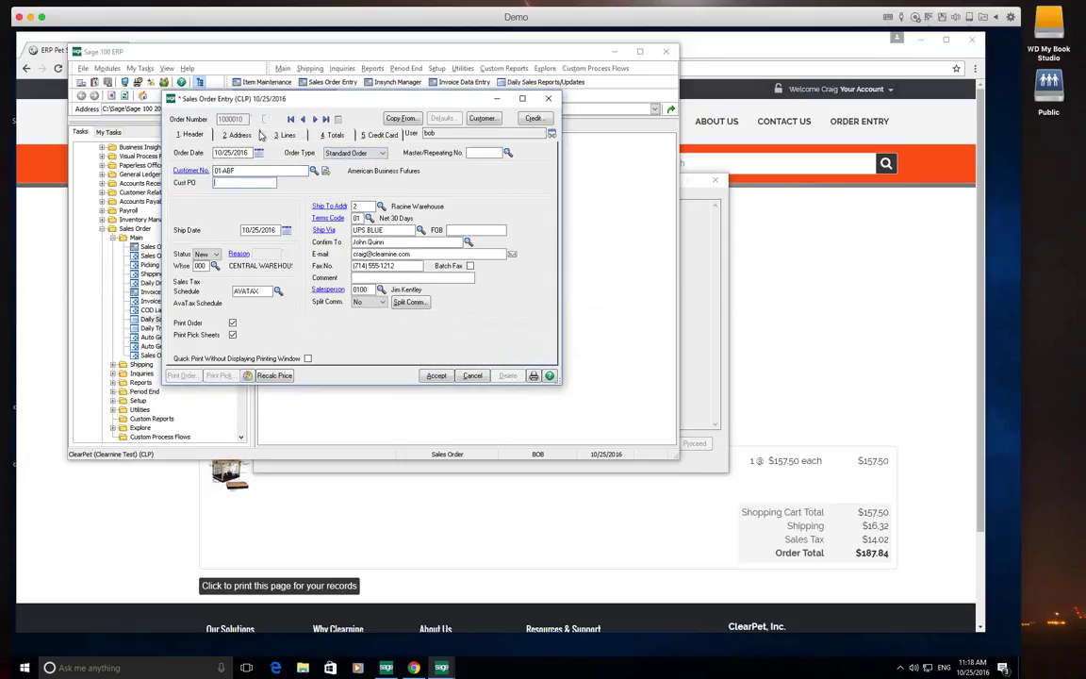
{"action": "left_click", "coordinate": [284, 135]}
Add a CRATESOFTLG line, quantity 1 at 157.50, and check the 157.50 order total
{"action": "left_click", "coordinate": [254, 192]}
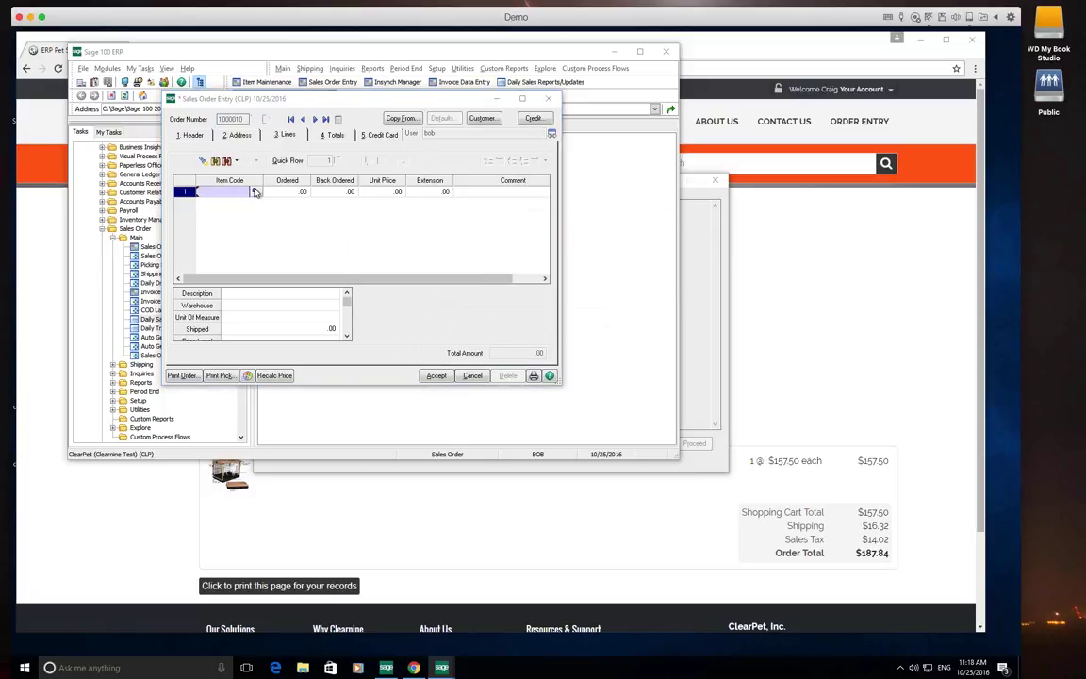
{"action": "scroll", "coordinate": [406, 338], "scroll_direction": "down", "scroll_amount": 15}
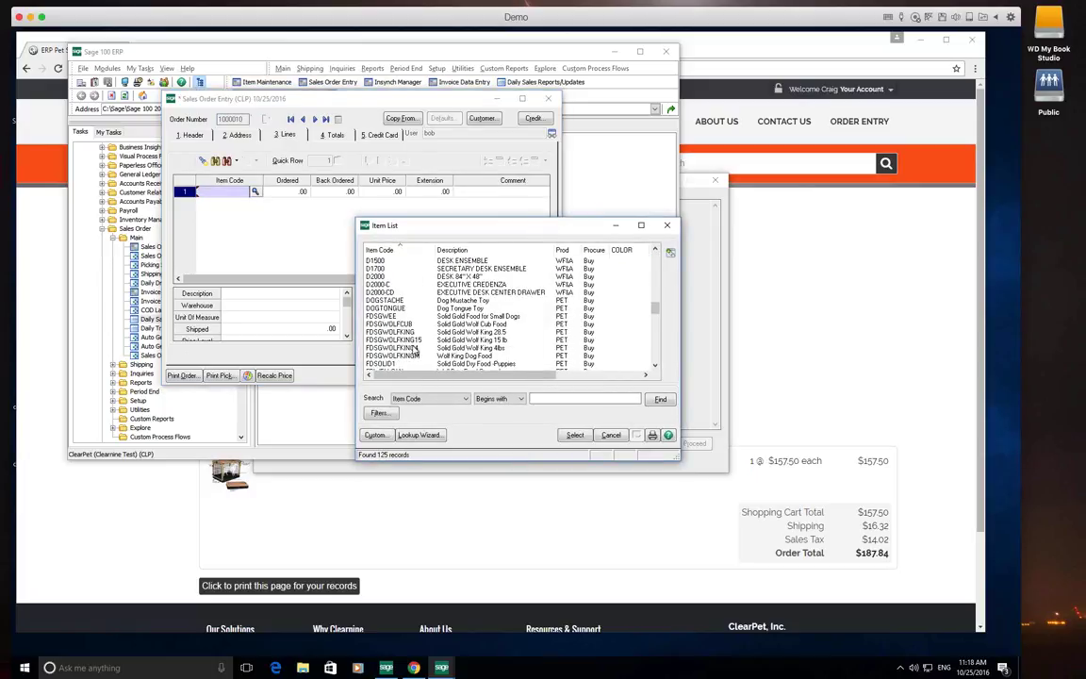
{"action": "scroll", "coordinate": [412, 328], "scroll_direction": "up", "scroll_amount": 5}
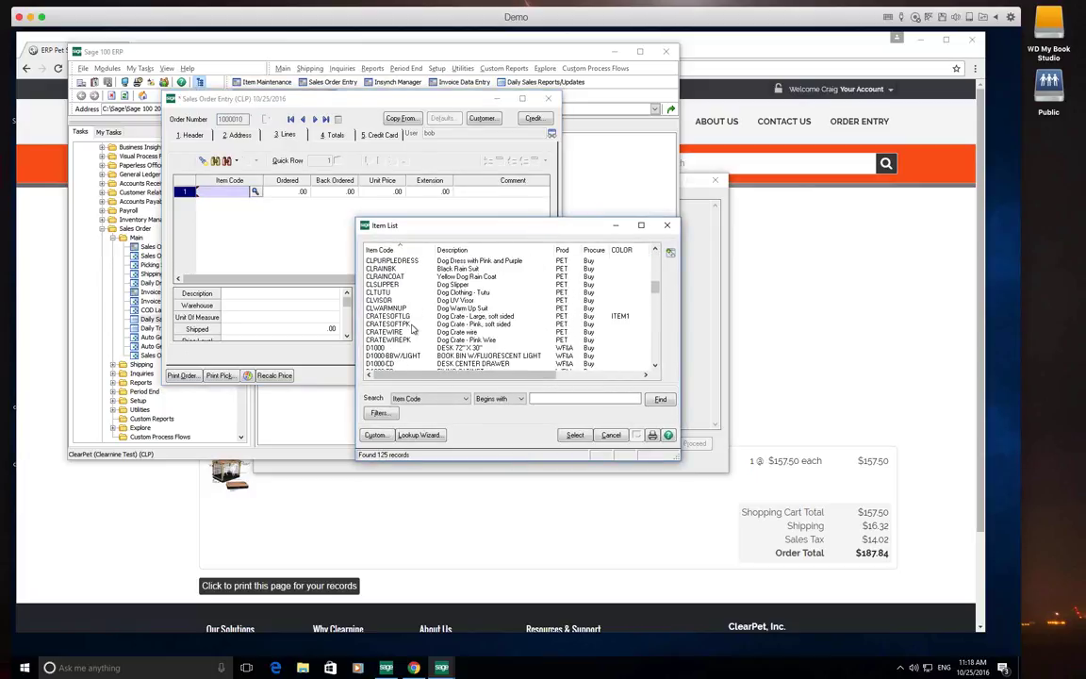
{"action": "double_click", "coordinate": [389, 316]}
{"action": "key", "text": "Tab"}
{"action": "type", "text": "1"}
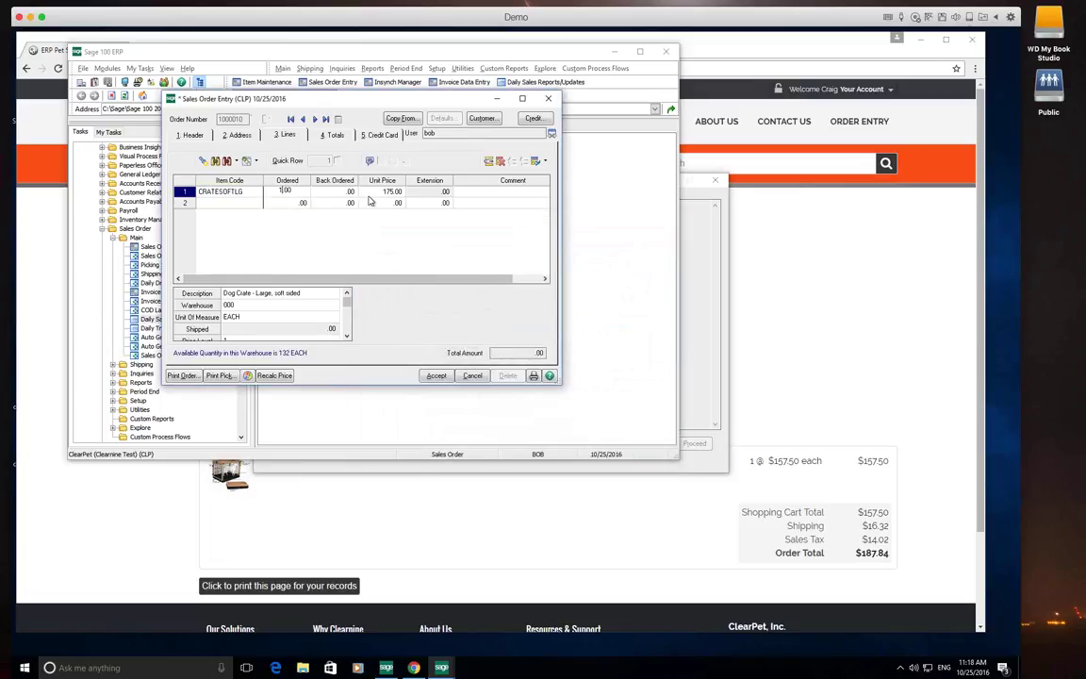
{"action": "key", "text": "Tab"}
{"action": "key", "text": "Tab"}
{"action": "left_click", "coordinate": [250, 203]}
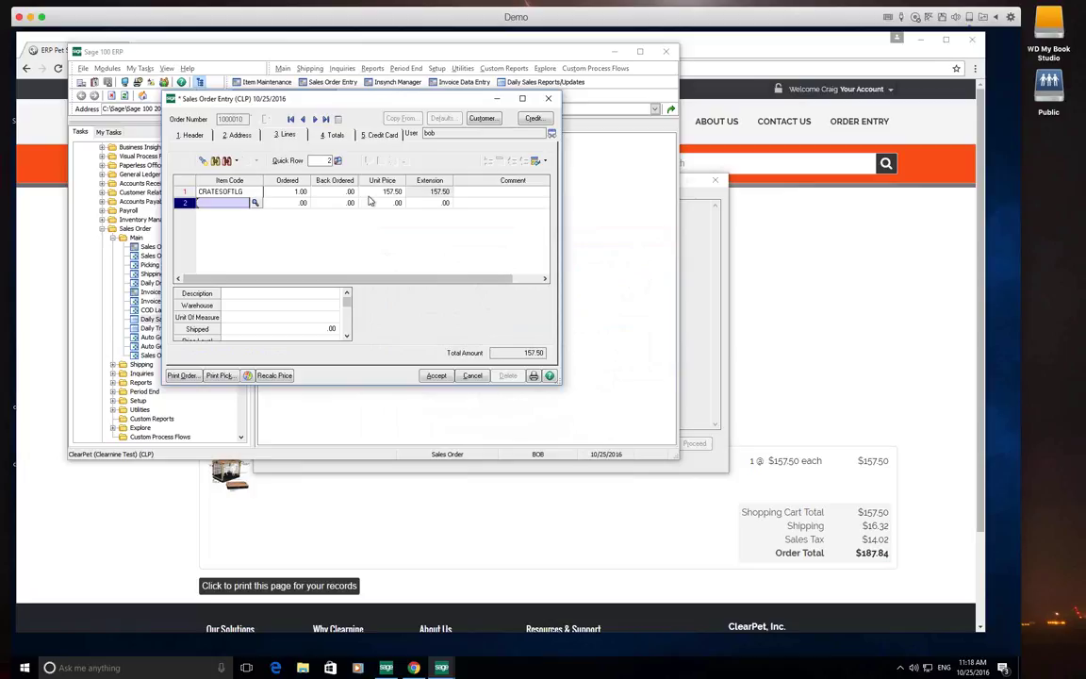
{"action": "left_click", "coordinate": [334, 135]}
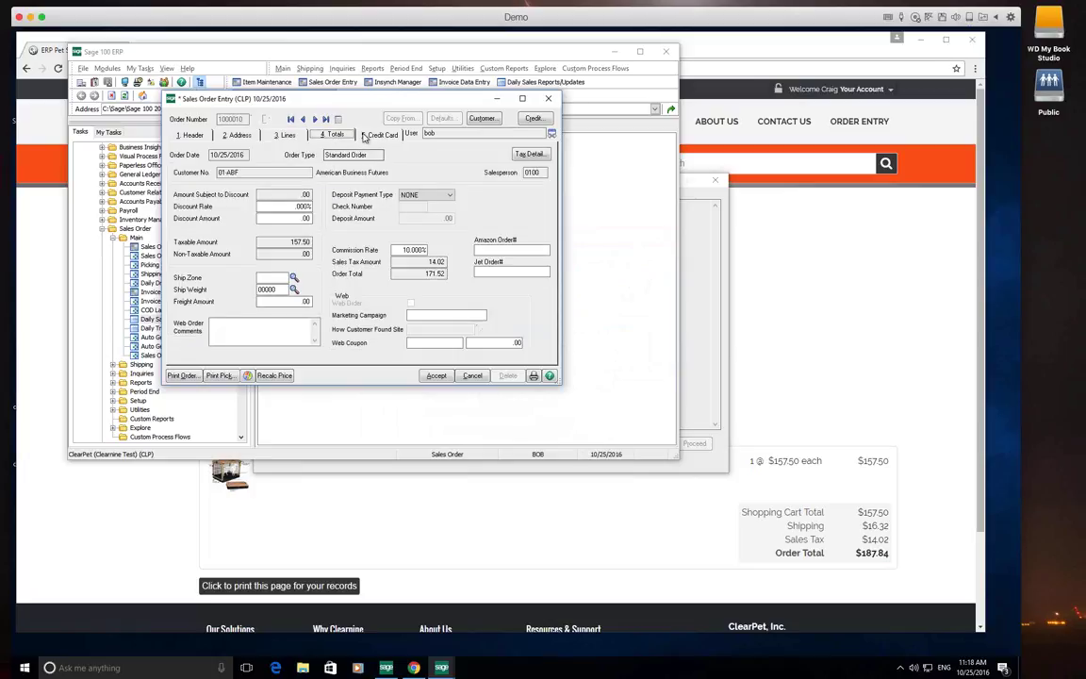
Raise the CRATESOFTLG quantity to 200 despite limited stock, giving 131.25 each and 28,586.25 total, then save
{"action": "left_click", "coordinate": [281, 135]}
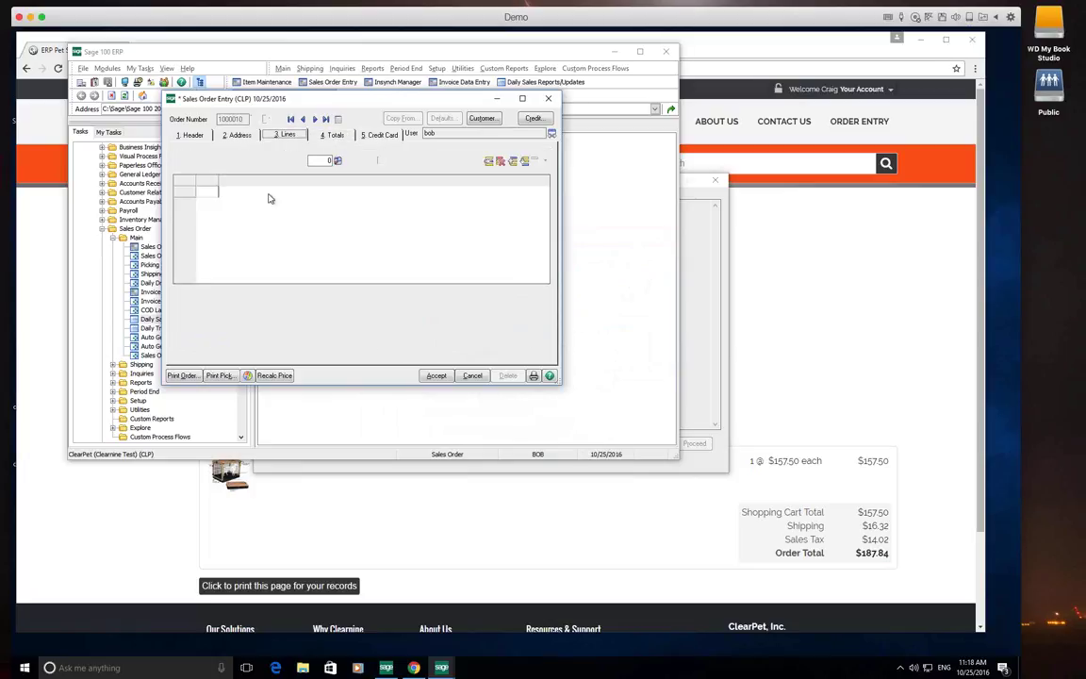
{"action": "left_click", "coordinate": [302, 191]}
{"action": "type", "text": "200"}
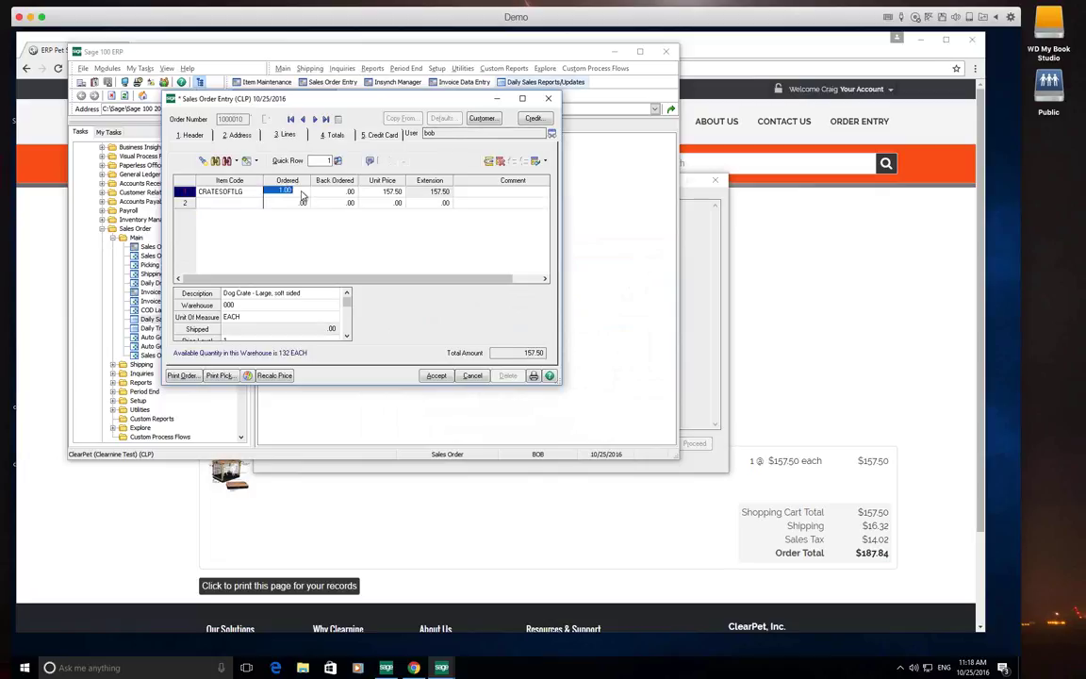
{"action": "key", "text": "Tab"}
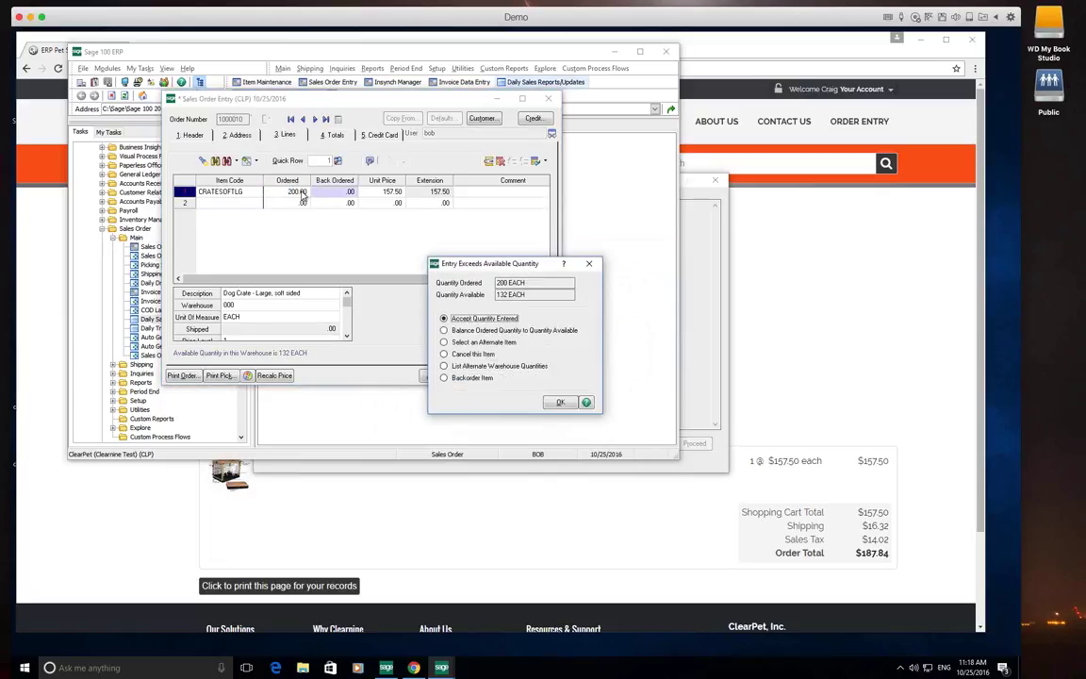
{"action": "left_click", "coordinate": [555, 400]}
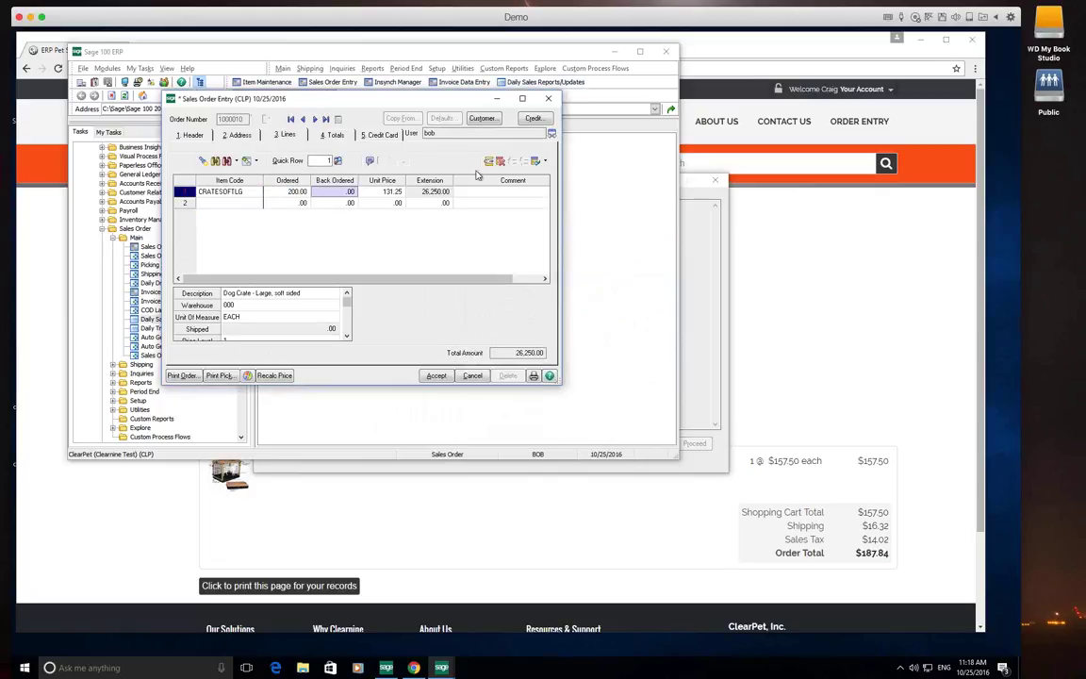
{"action": "left_click", "coordinate": [330, 135]}
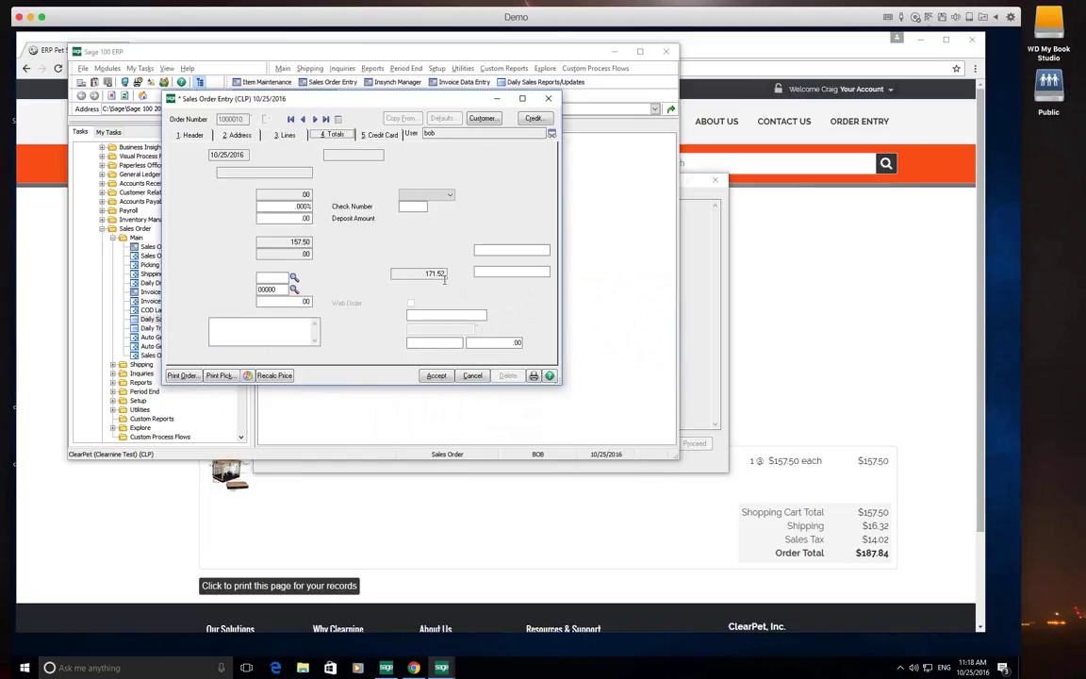
{"action": "left_click", "coordinate": [442, 375]}
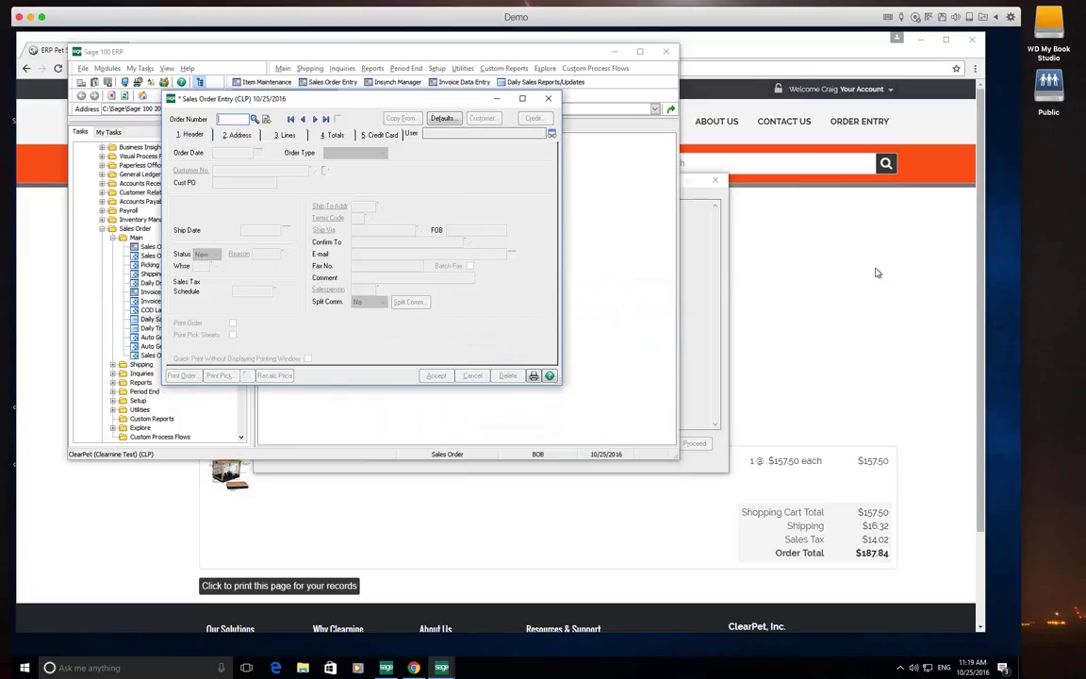
In the web store's order list, view order 1000010: 200 CRATESOFTLG crates totalling $28,586.25
{"action": "left_click", "coordinate": [858, 304]}
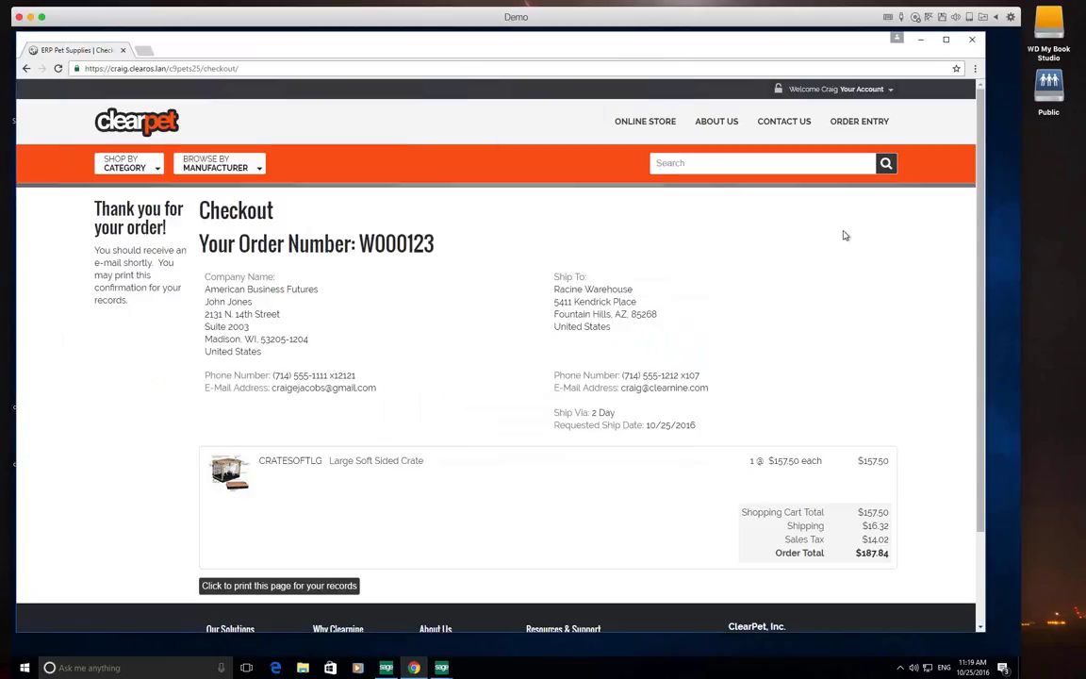
{"action": "left_click", "coordinate": [828, 90]}
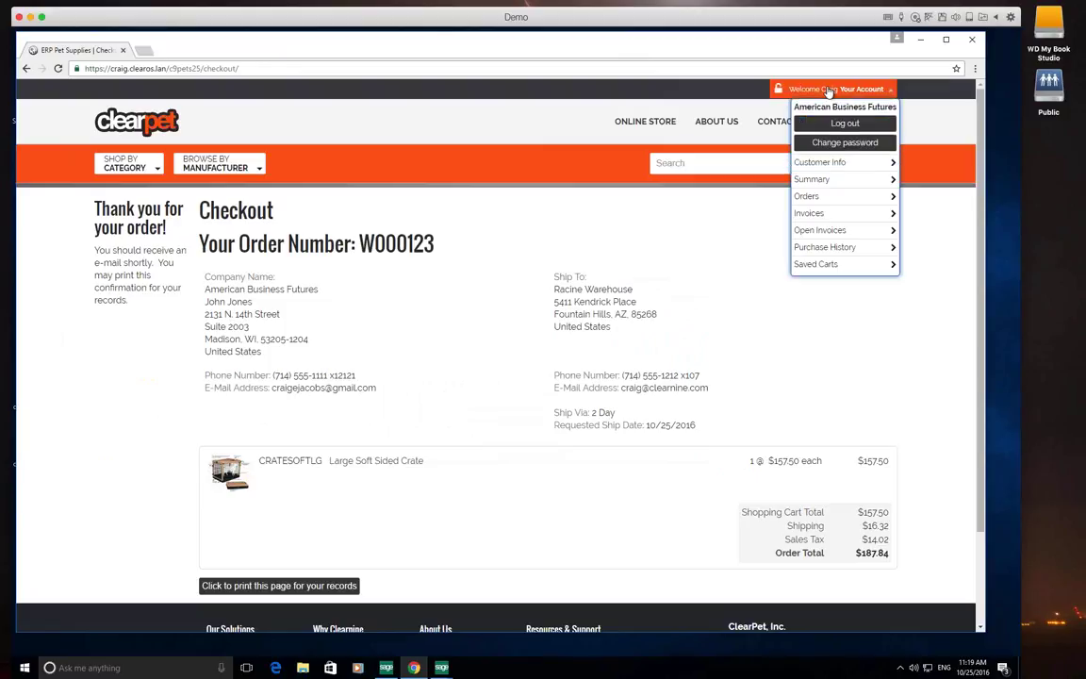
{"action": "left_click", "coordinate": [825, 198]}
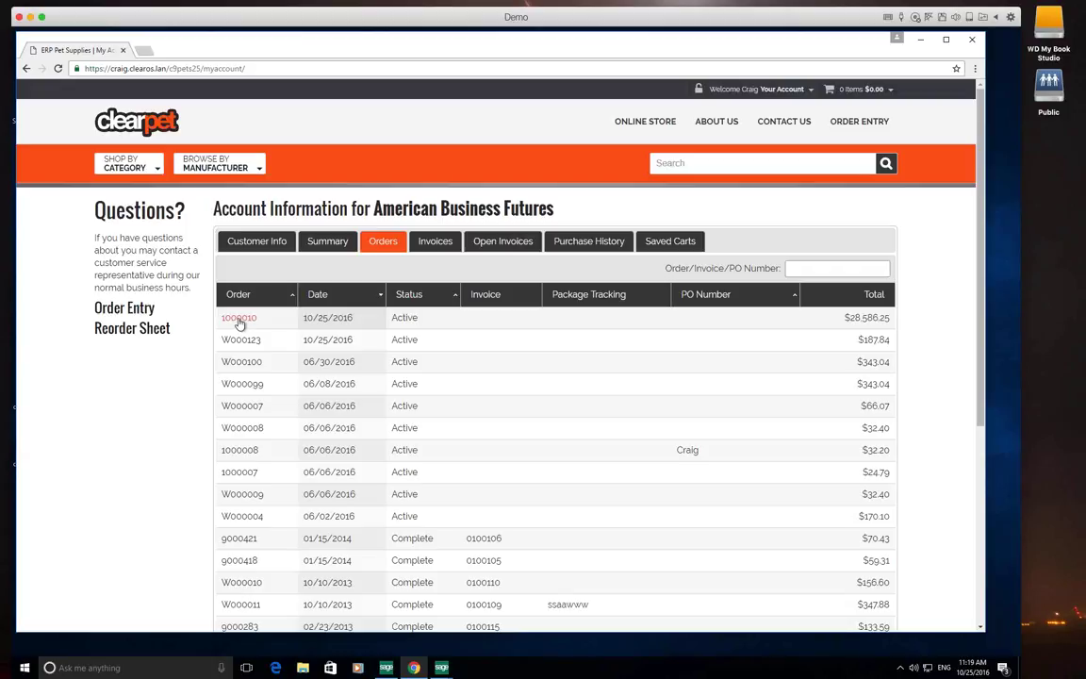
{"action": "left_click", "coordinate": [239, 318]}
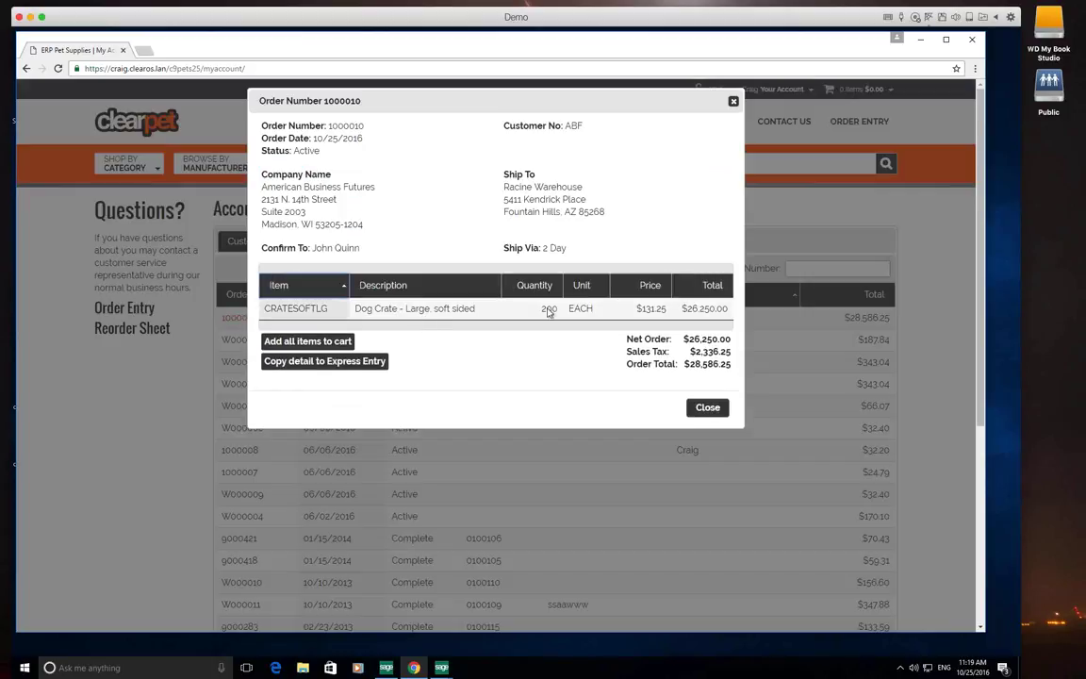
{"action": "left_click", "coordinate": [706, 408]}
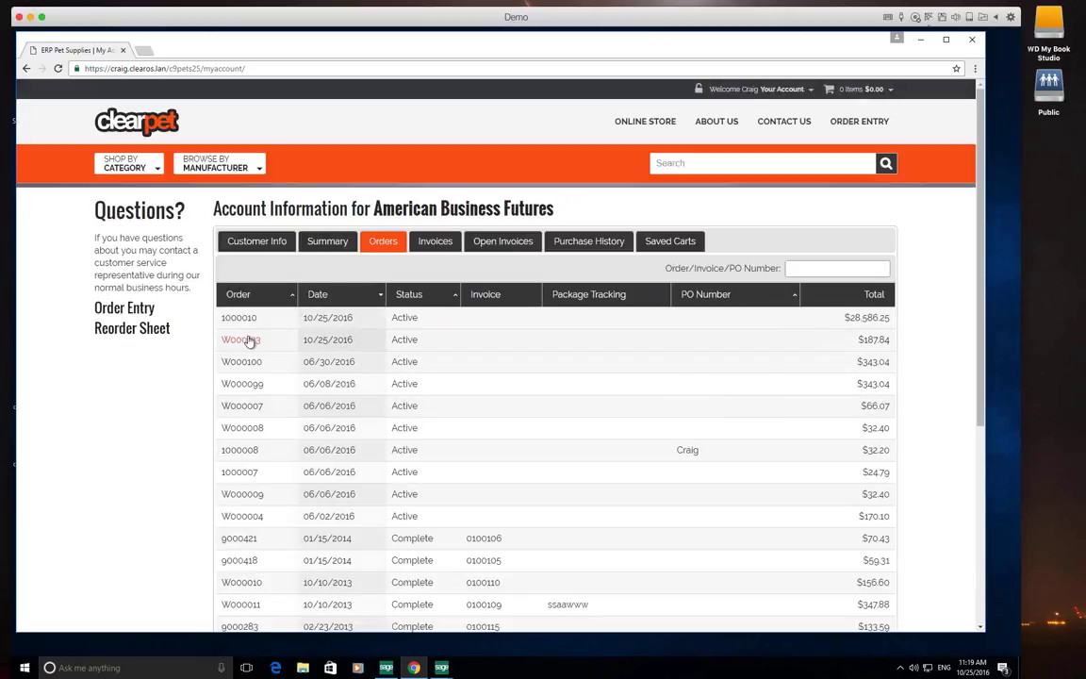
{"action": "left_click", "coordinate": [241, 317]}
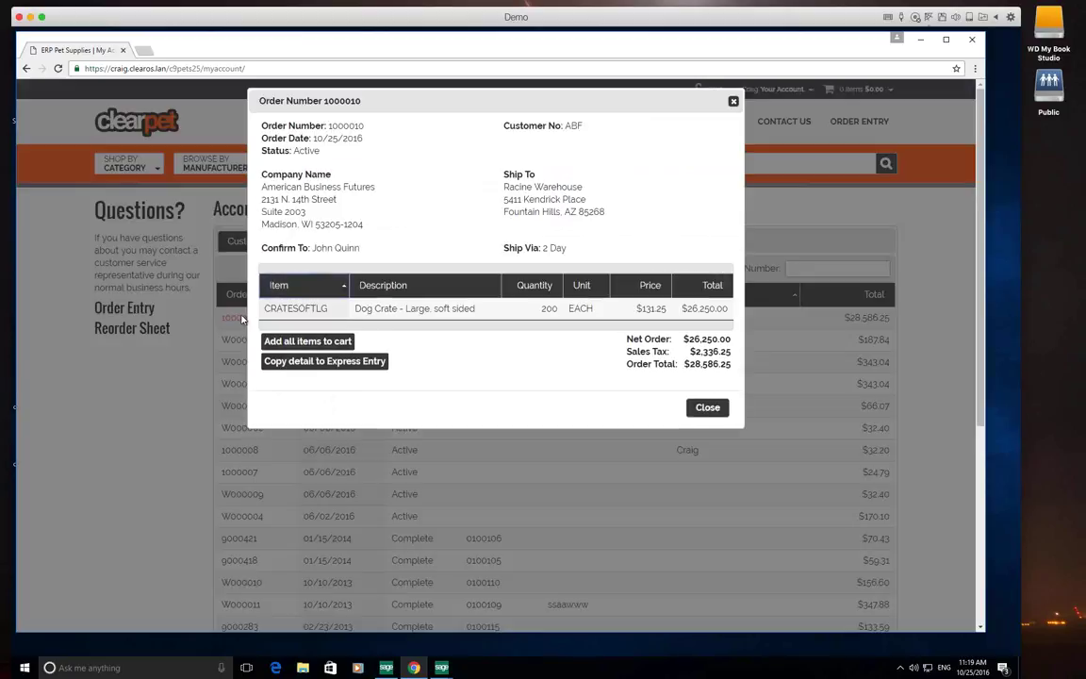
Confirm the CRATESOFTLG product page shows Out Of Stock, then minimize Chrome to reveal Sage 100
{"action": "left_click", "coordinate": [296, 312]}
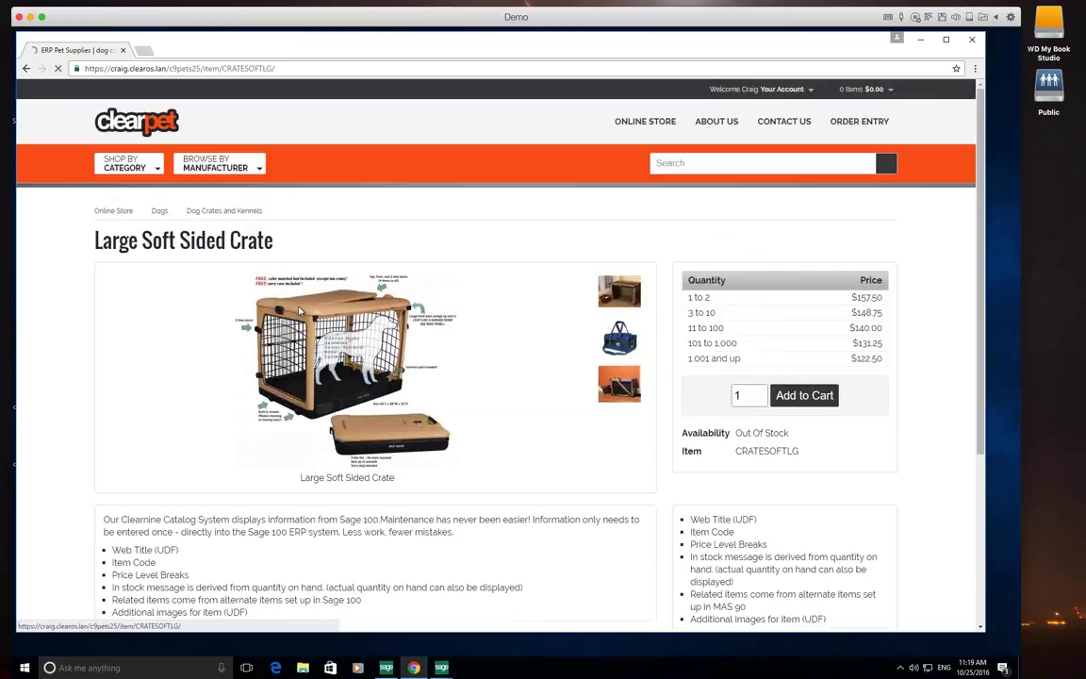
{"action": "left_click_drag", "start_coordinate": [735, 432], "coordinate": [802, 453]}
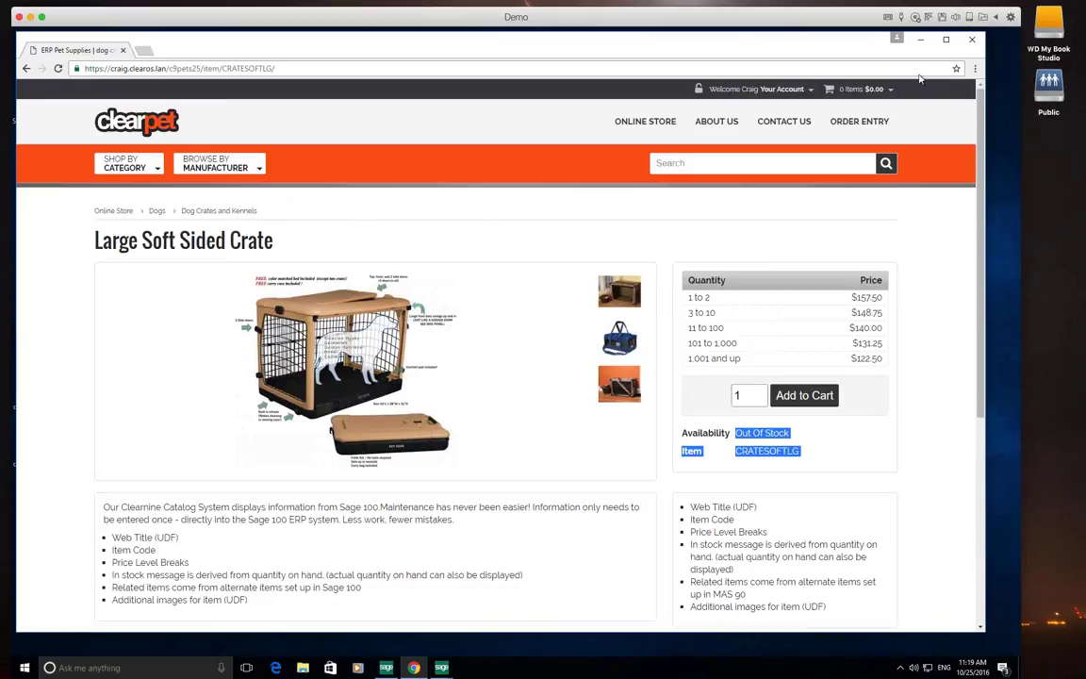
{"action": "left_click_drag", "start_coordinate": [920, 43], "coordinate": [922, 76]}
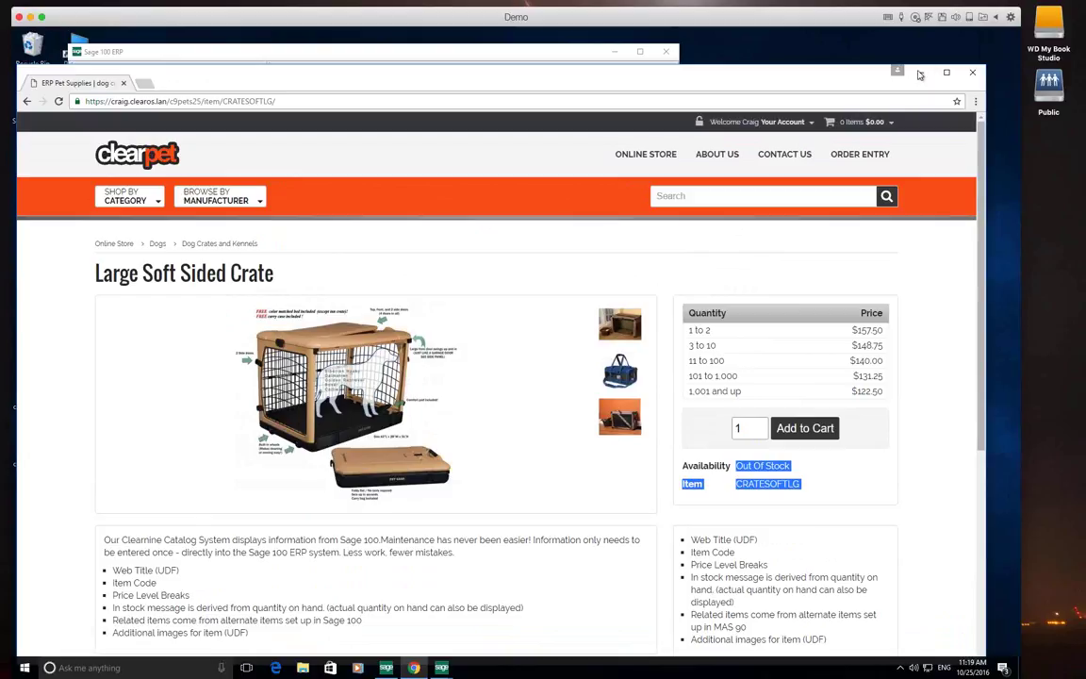
{"action": "left_click", "coordinate": [922, 75]}
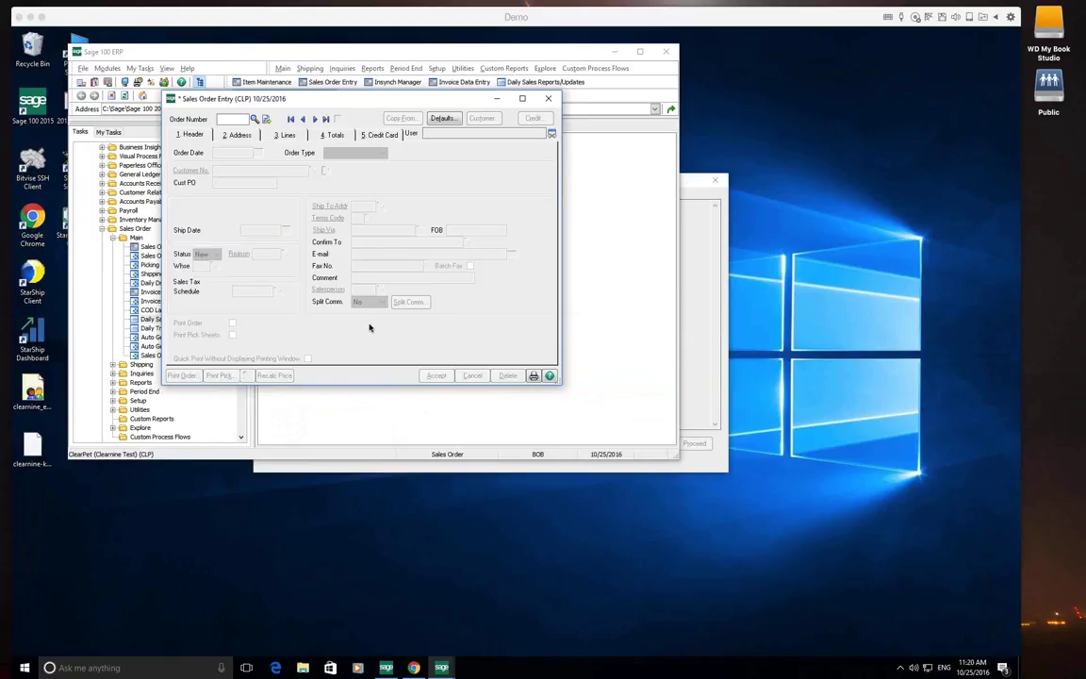
Pick the last order in the Order Number List, the 10/25/2016 American Business Futures web order
{"action": "left_click", "coordinate": [250, 119]}
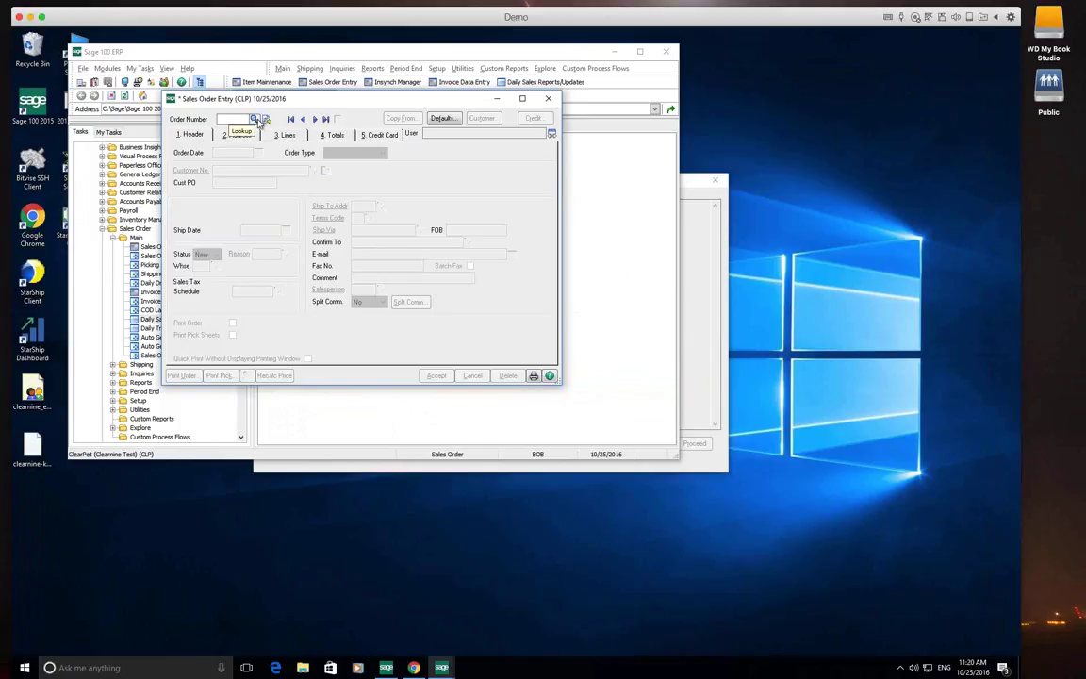
{"action": "left_click", "coordinate": [254, 120]}
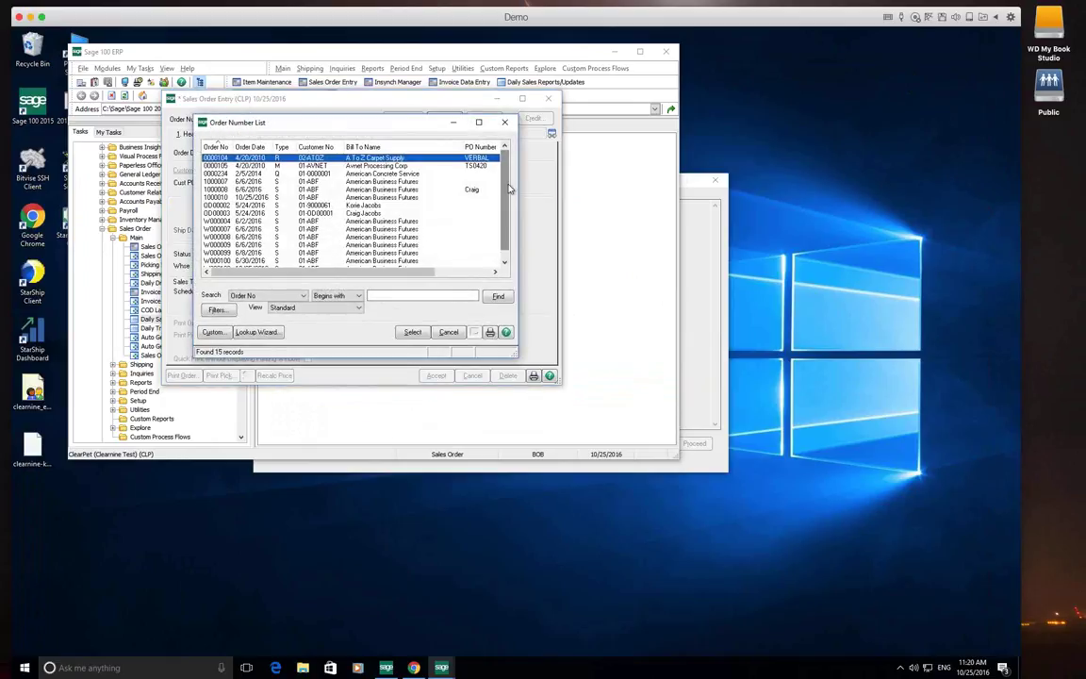
{"action": "left_click", "coordinate": [505, 262]}
{"action": "left_click", "coordinate": [434, 260]}
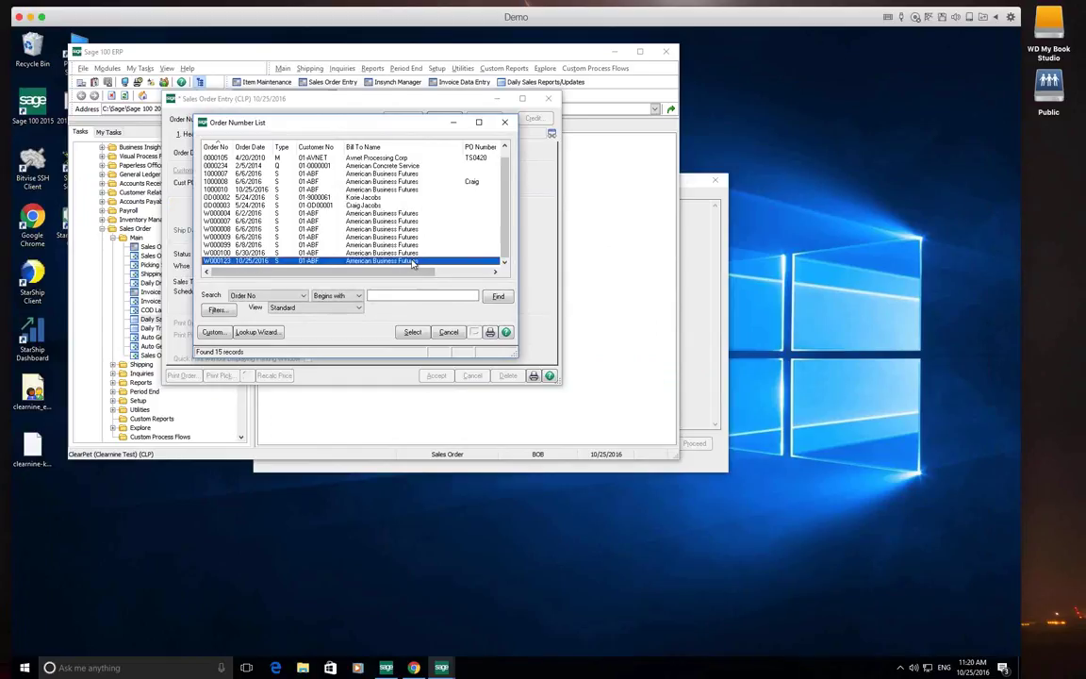
{"action": "left_click", "coordinate": [413, 331]}
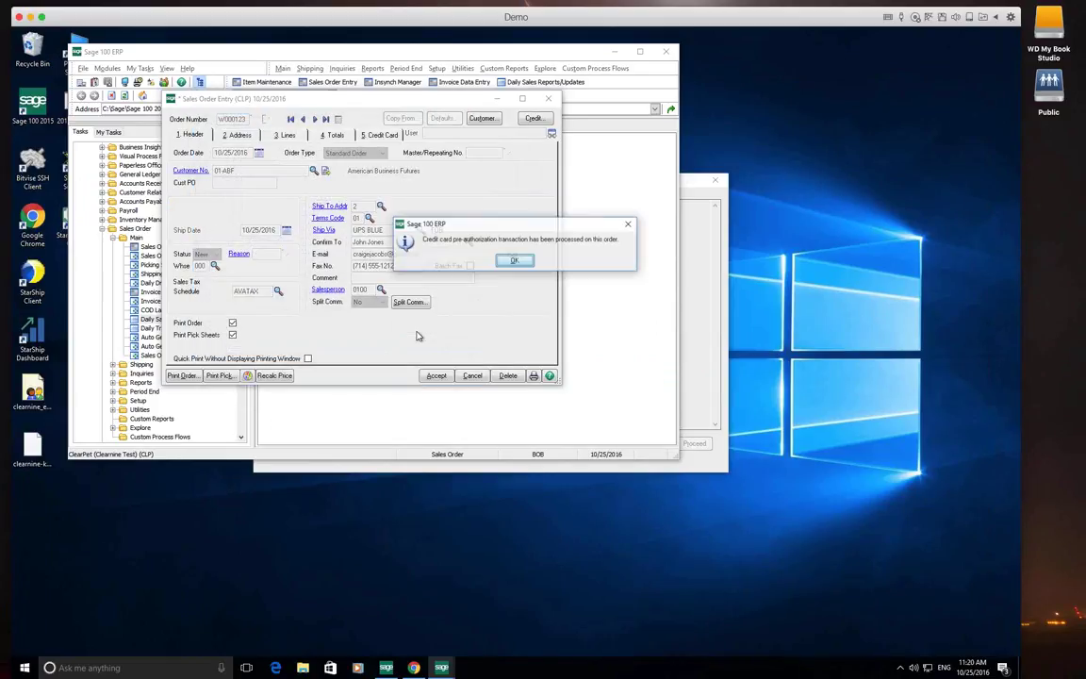
Acknowledge the pre-authorization notice and show the order's 187.84 Visa payment authorized 10/25/2016
{"action": "left_click", "coordinate": [515, 260]}
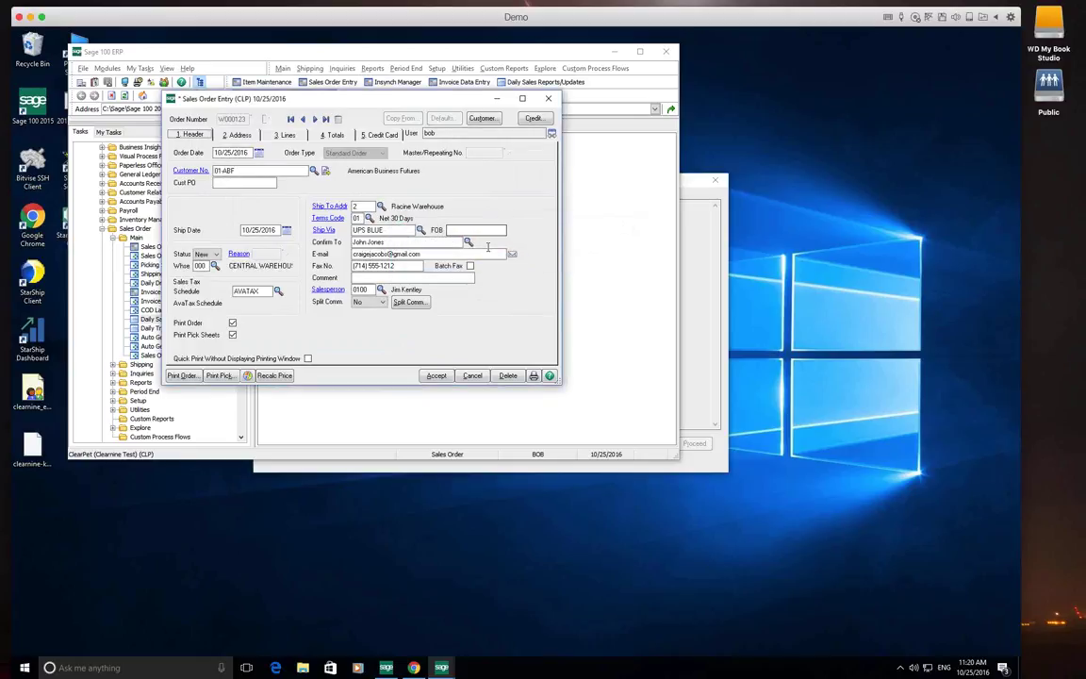
{"action": "left_click", "coordinate": [381, 134]}
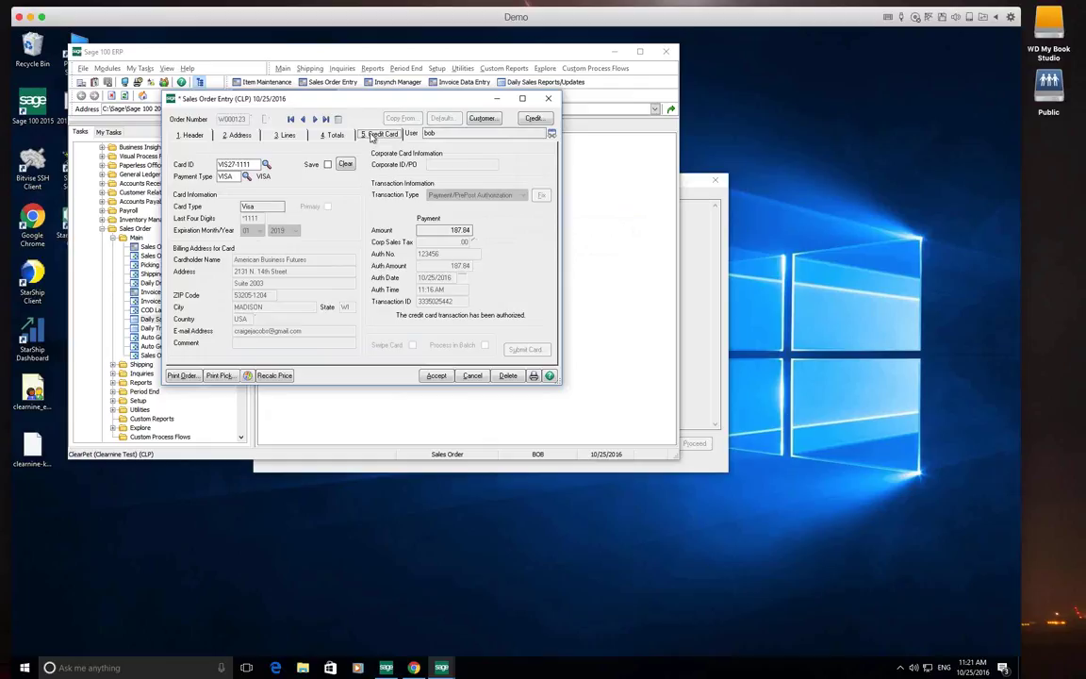
{"action": "left_click", "coordinate": [375, 134]}
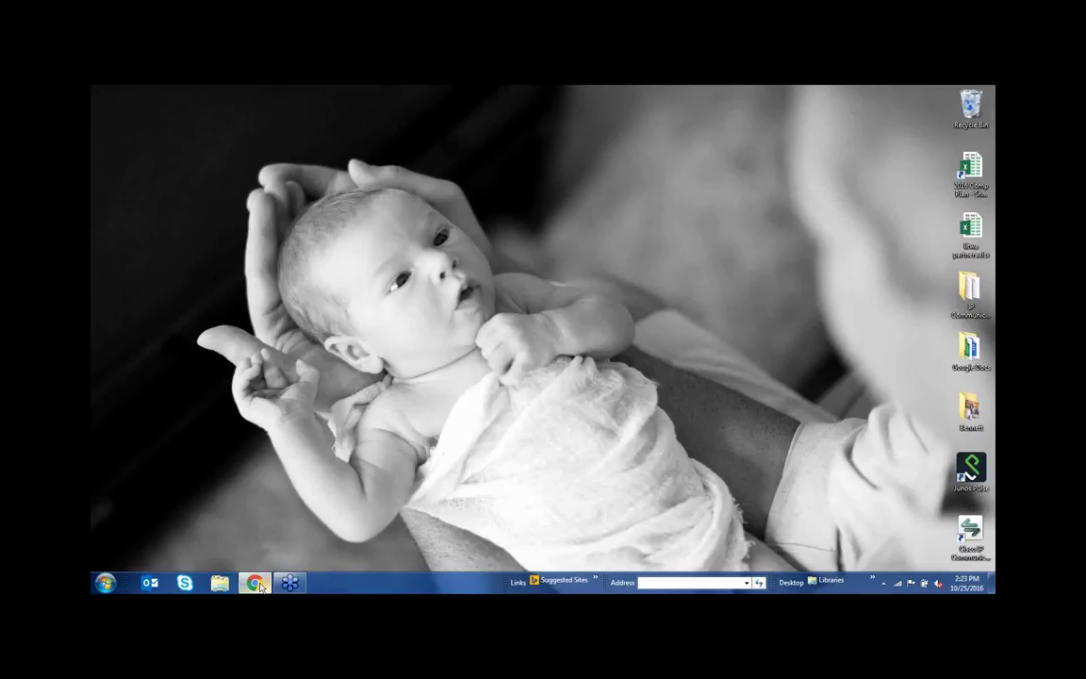
Bring up the remote Sage 100 session showing American Business Futures' customer record
{"action": "left_click", "coordinate": [257, 584]}
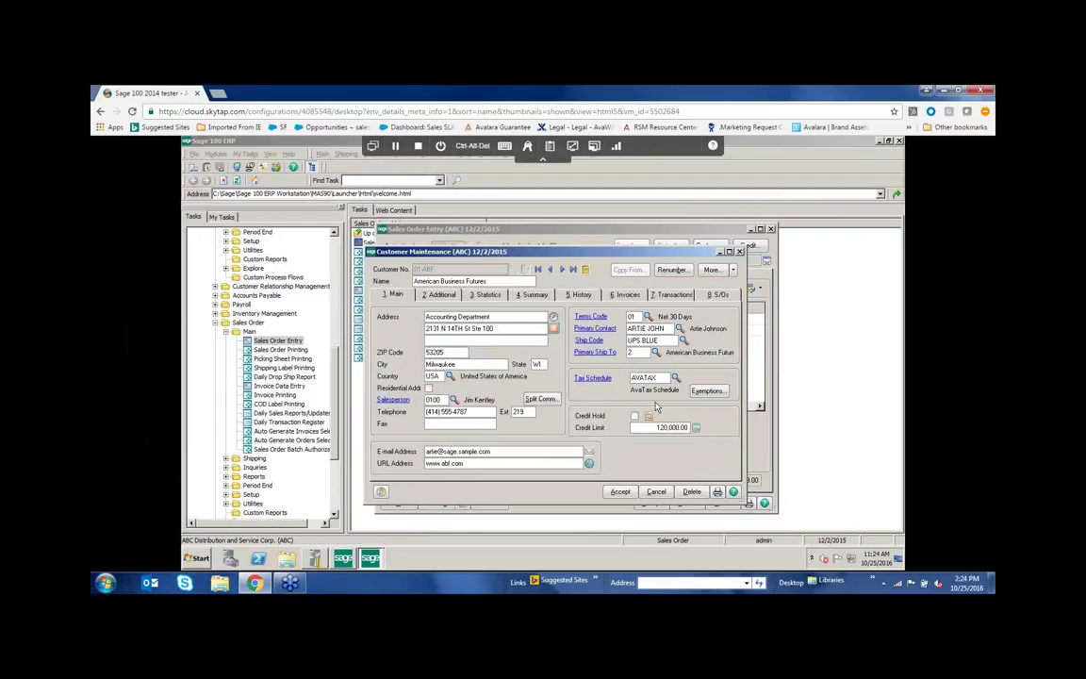
{"action": "left_click", "coordinate": [630, 340]}
{"action": "left_click", "coordinate": [630, 354]}
{"action": "left_click", "coordinate": [625, 377]}
Clear ZIP Code 53205 to revalidate the customer's address, then accept the validated address
{"action": "double_click", "coordinate": [453, 352]}
{"action": "key", "text": "BackSpace"}
{"action": "key", "text": "Tab"}
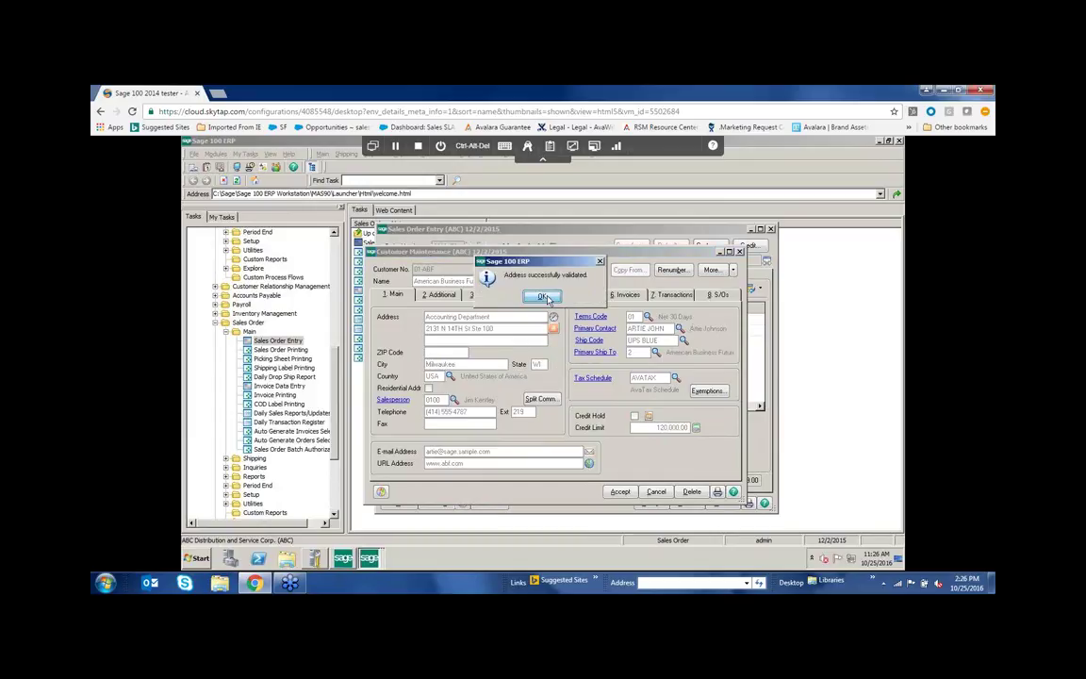
{"action": "left_click", "coordinate": [543, 297]}
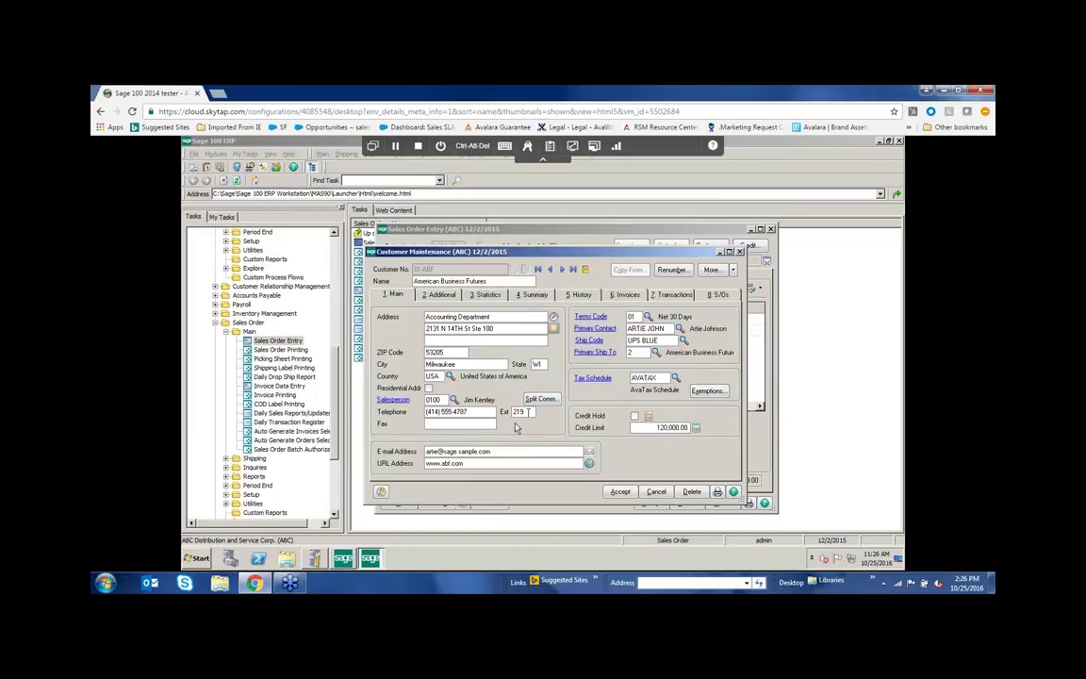
Change item 6655's ordered quantity to 2 and review the resulting order totals
{"action": "left_click", "coordinate": [510, 232]}
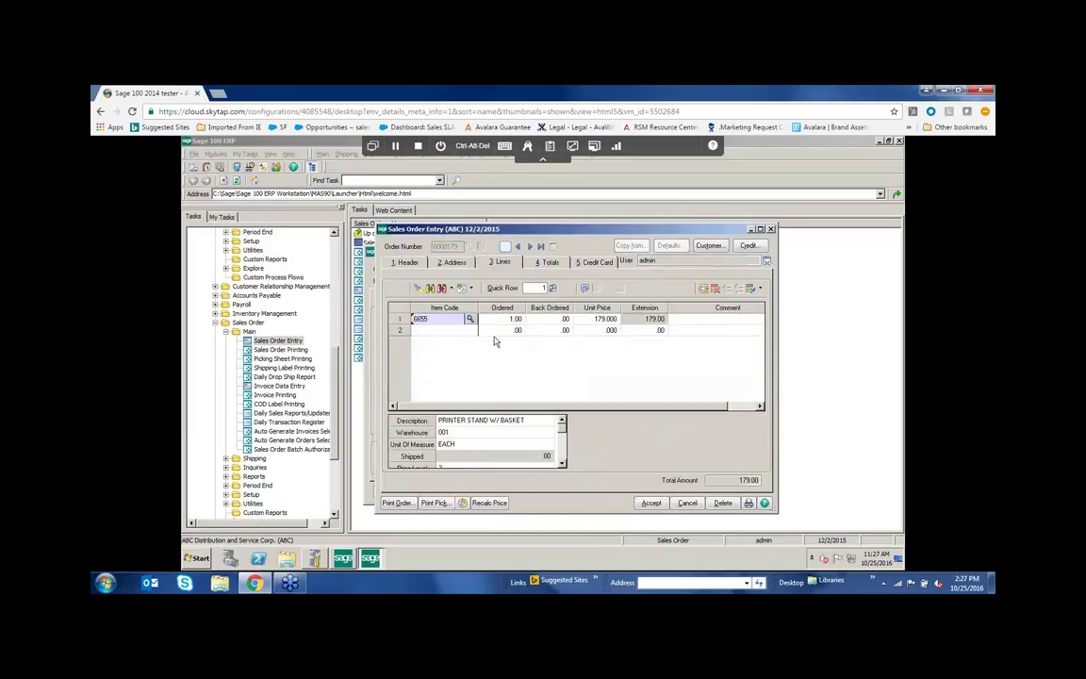
{"action": "left_click", "coordinate": [513, 320]}
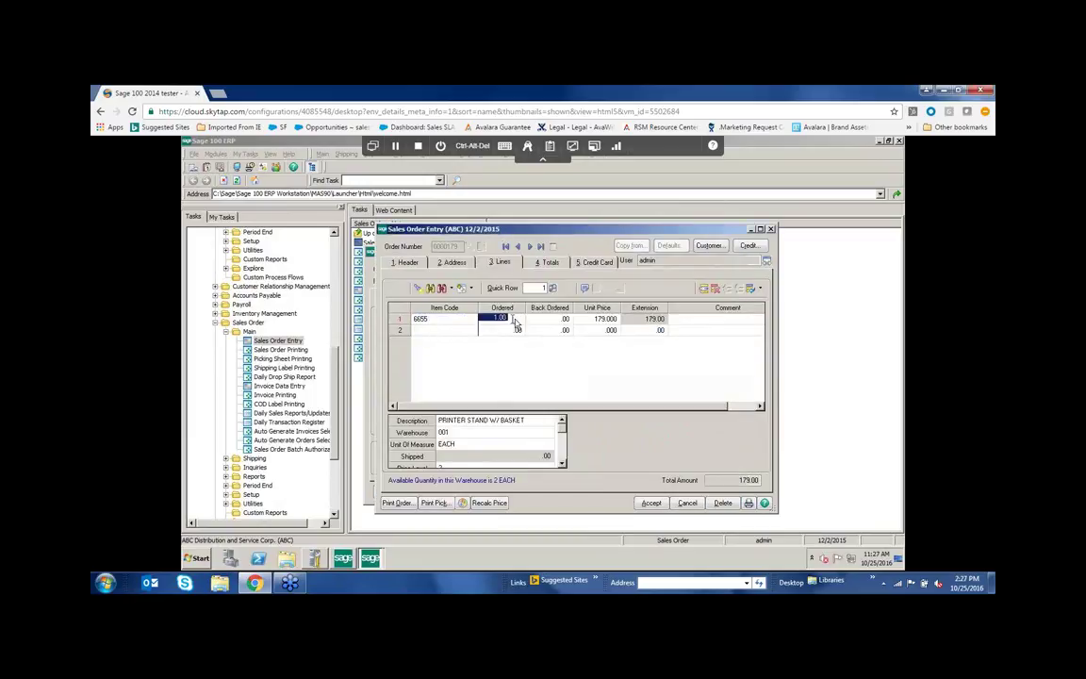
{"action": "type", "text": "2"}
{"action": "key", "text": "Tab"}
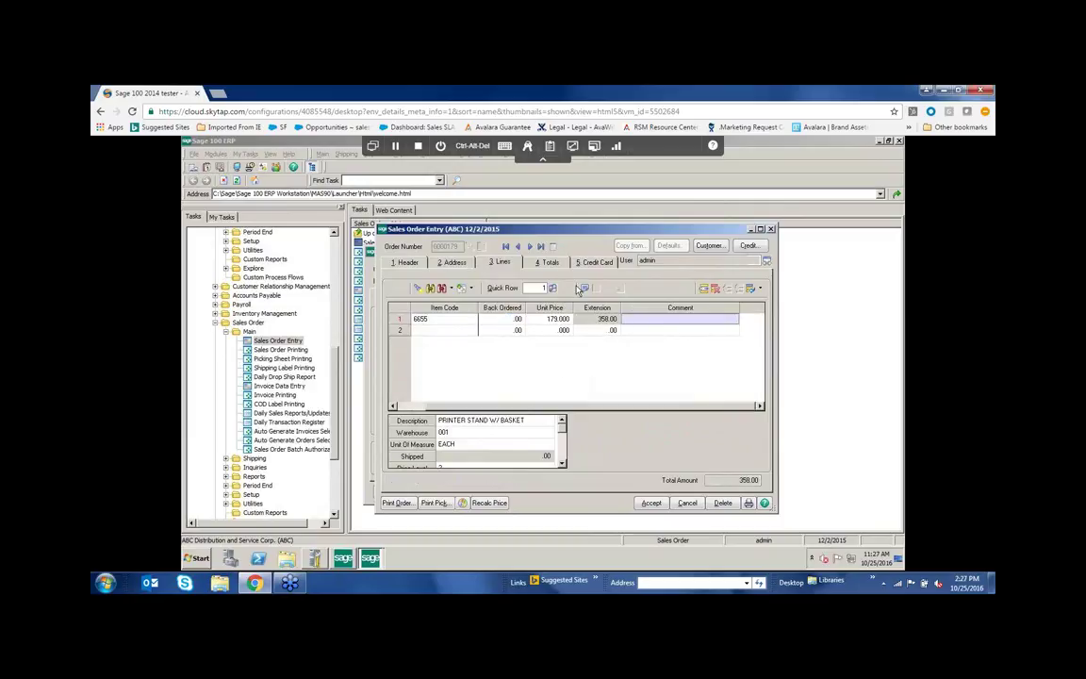
{"action": "left_click", "coordinate": [550, 262]}
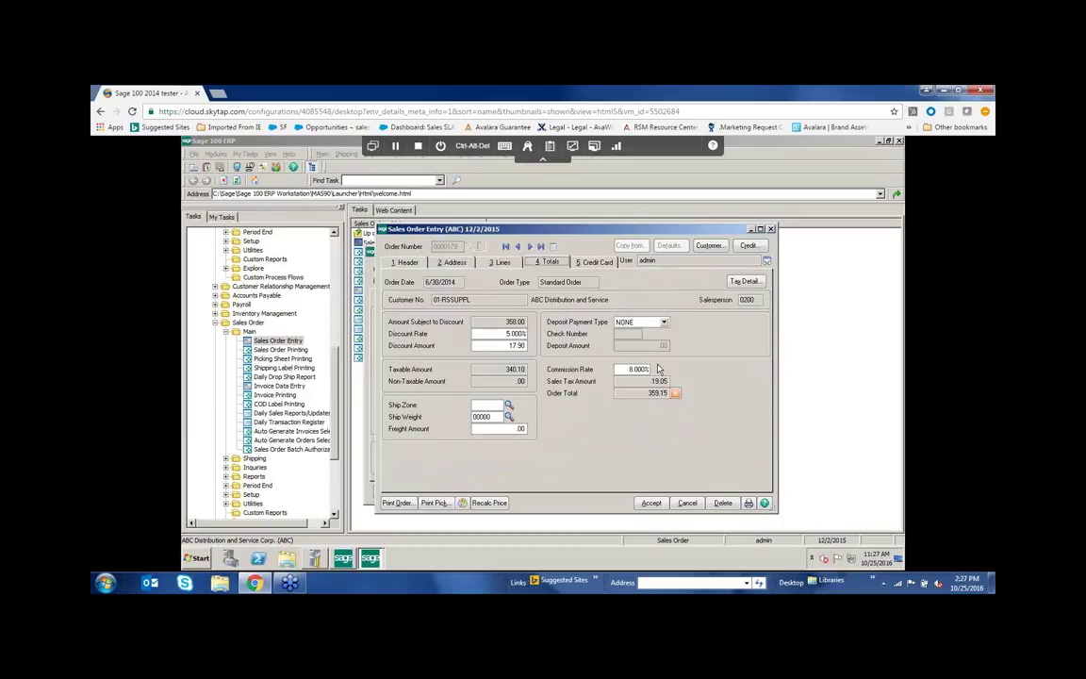
Set item 6655 back to 1 ordered and check the 179.57 order total
{"action": "left_click", "coordinate": [502, 262]}
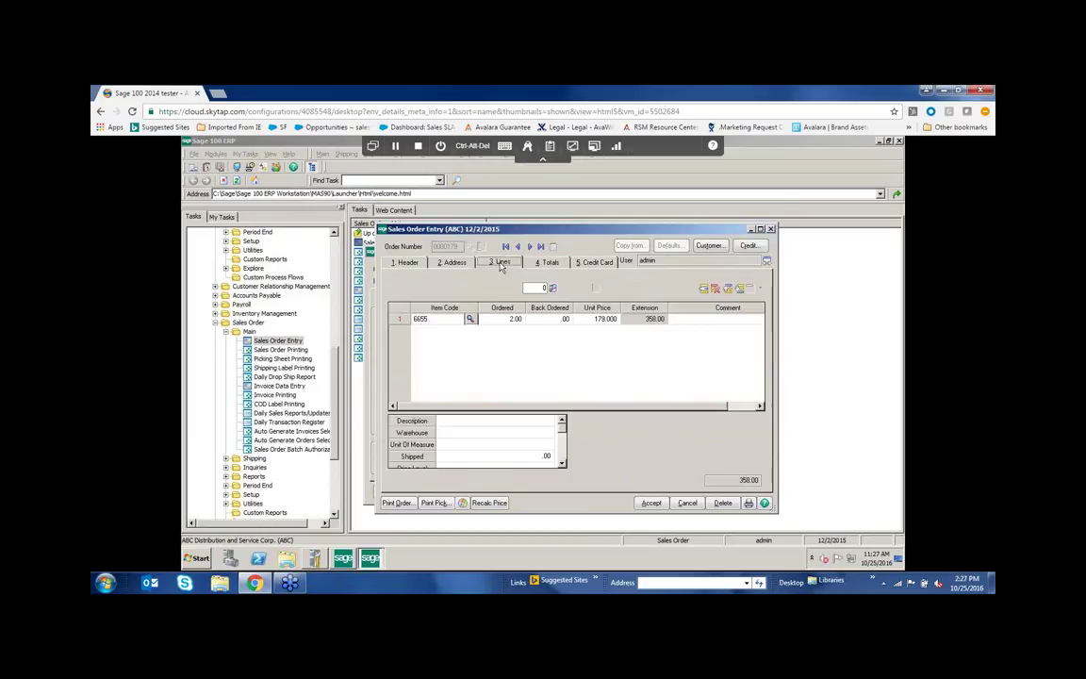
{"action": "left_click", "coordinate": [510, 319]}
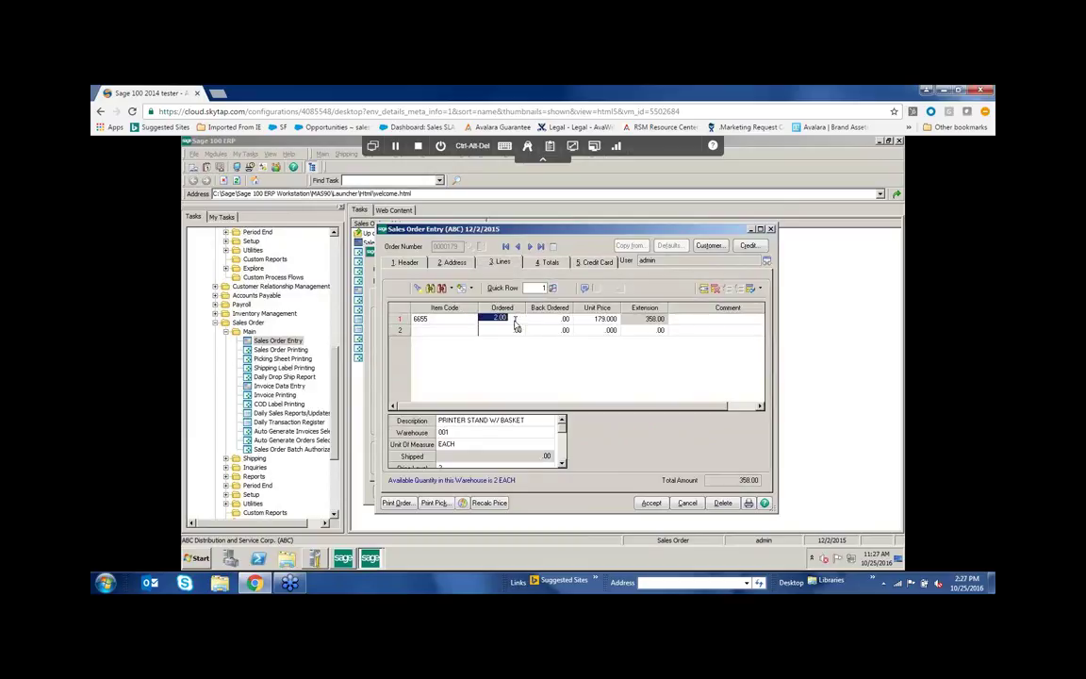
{"action": "type", "text": "1"}
{"action": "key", "text": "Tab"}
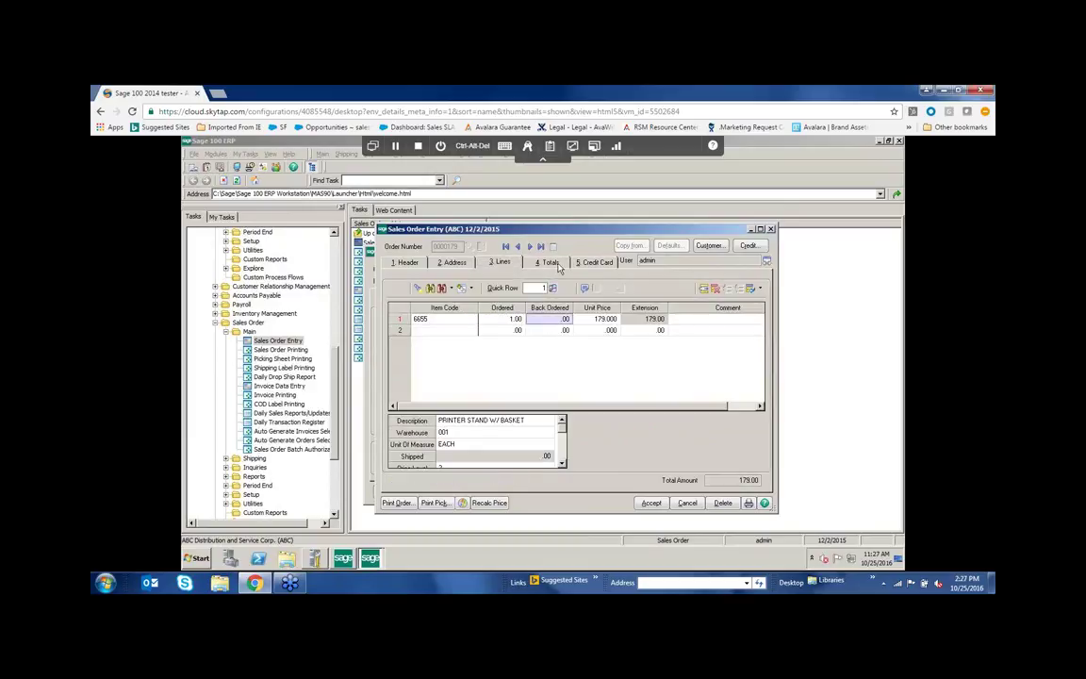
{"action": "left_click", "coordinate": [552, 262]}
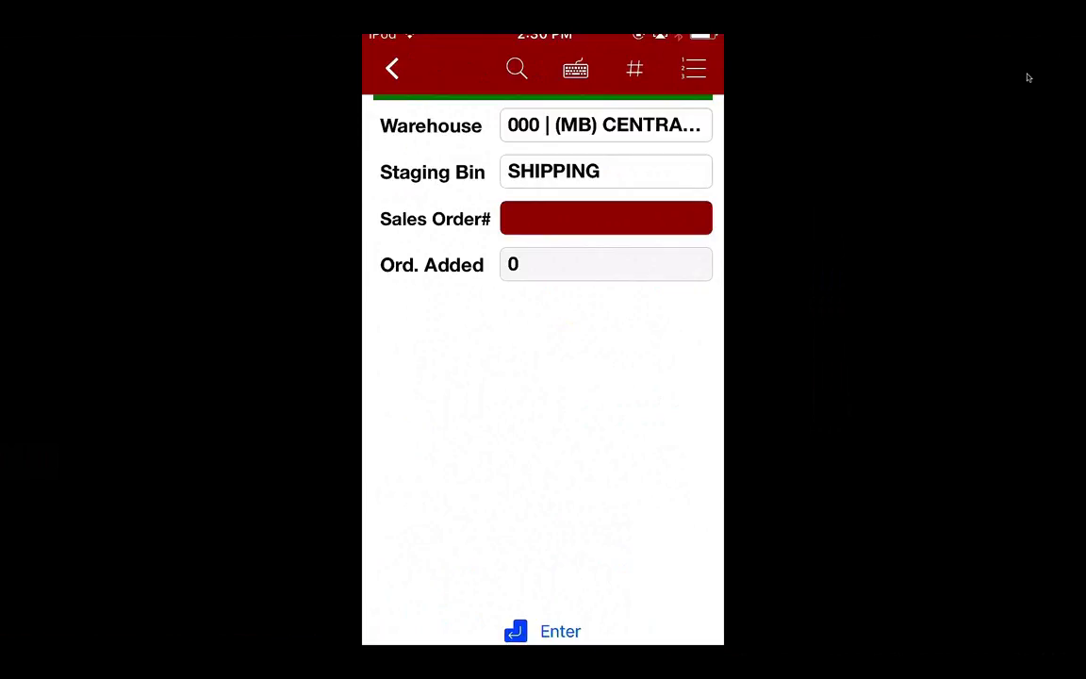
Enter sales order CS103 for staging to start picking item 6655 from bin A20M
{"action": "type", "text": "CS103"}
{"action": "key", "text": "Return"}
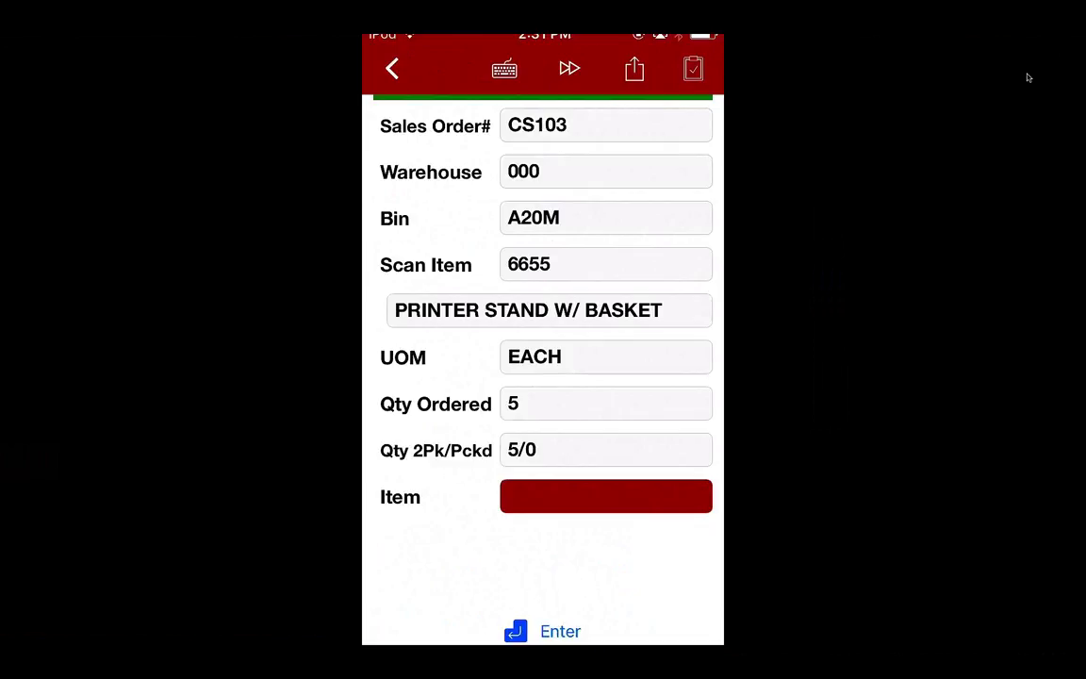
Pick 5 of item 6655 printer stand for order CS103
{"action": "type", "text": "6655"}
{"action": "key", "text": "Return"}
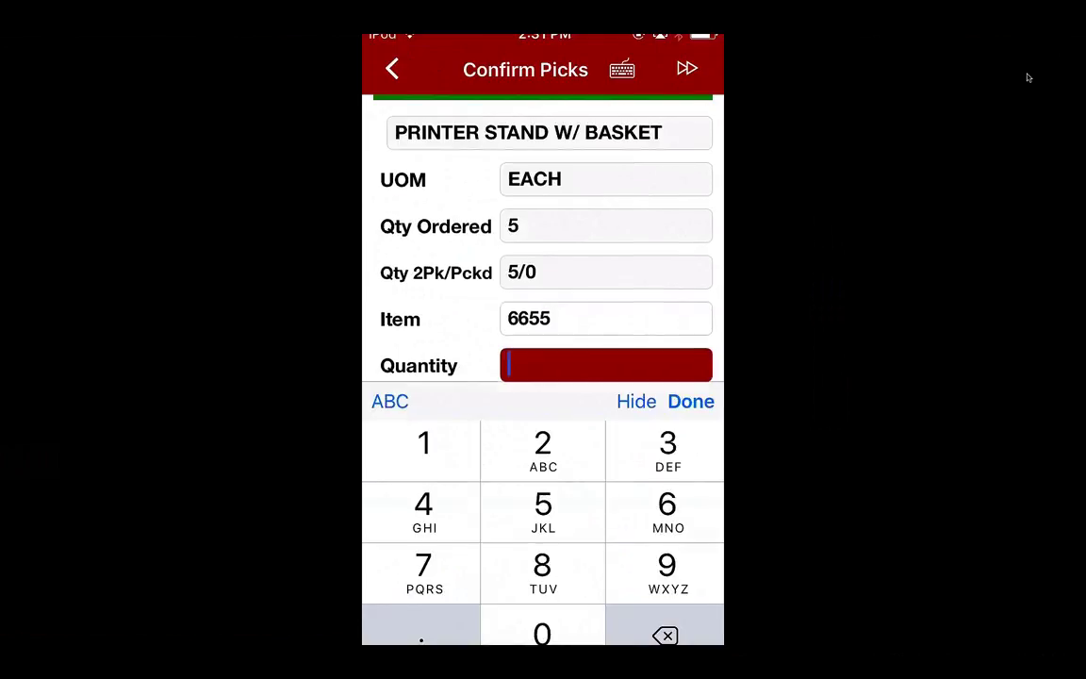
{"action": "type", "text": "5"}
{"action": "key", "text": "Return"}
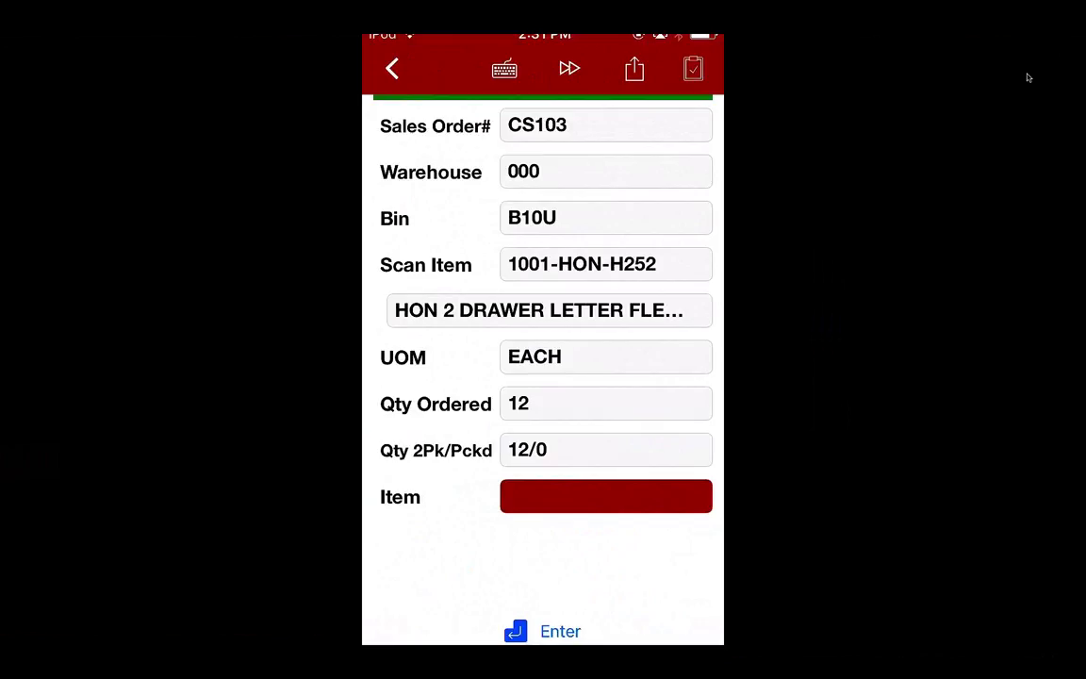
After an invalid 2480-8-50 entry, pick 12 of item 1001-HON-H252 from bin B10U
{"action": "type", "text": "2480-8-50"}
{"action": "key", "text": "Return"}
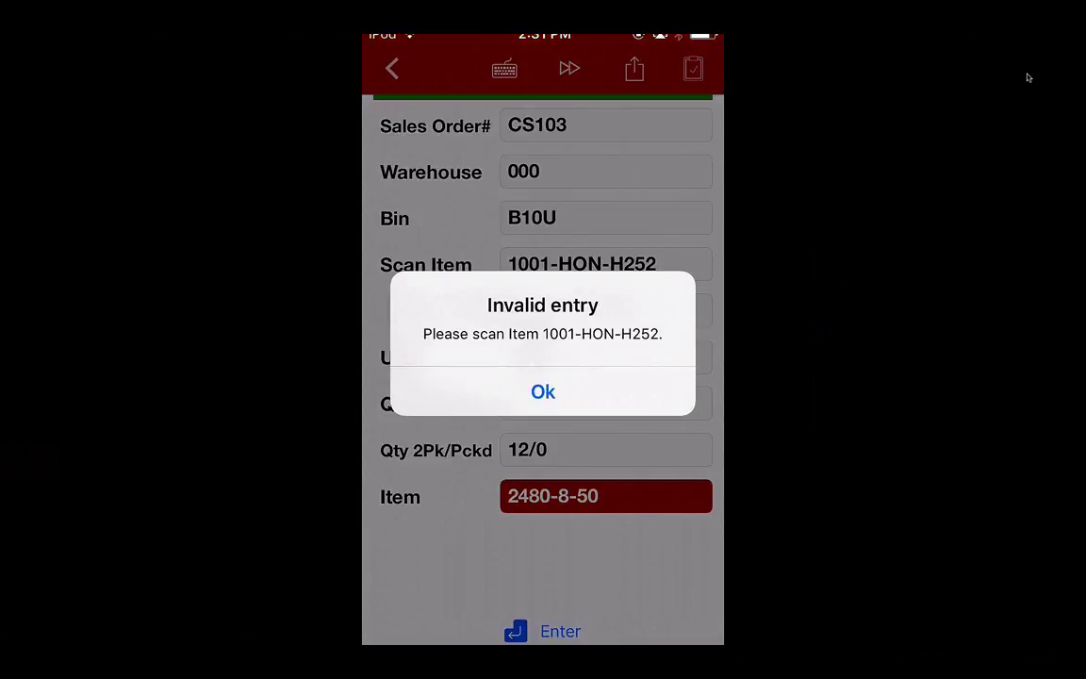
{"action": "key", "text": "Return"}
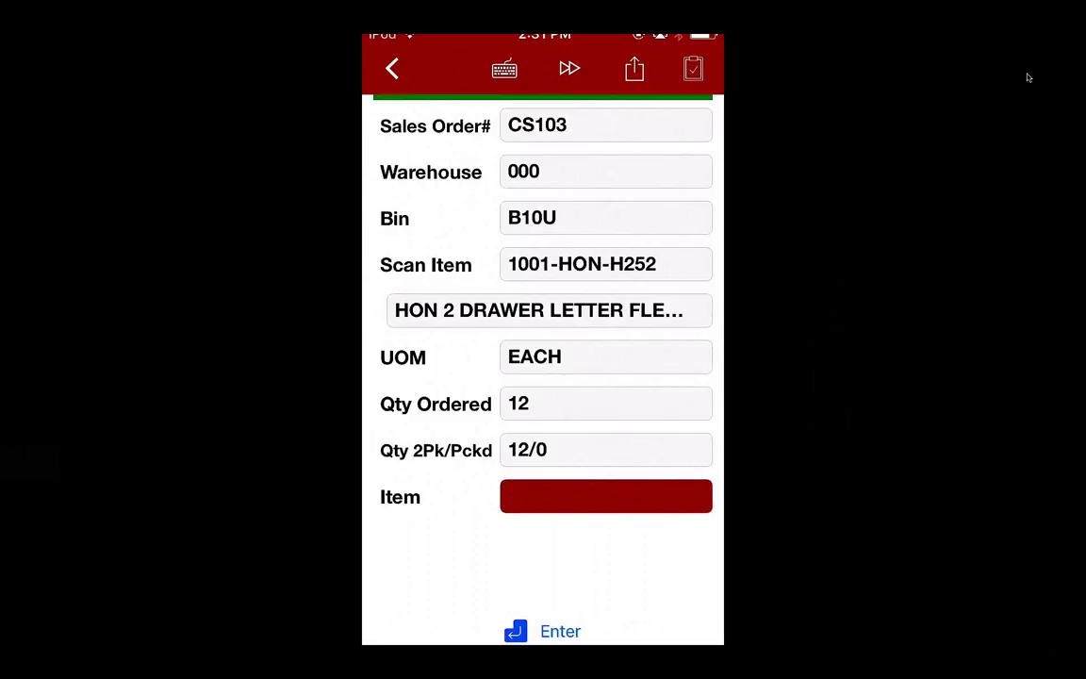
{"action": "type", "text": "1001-HON-H252"}
{"action": "key", "text": "Return"}
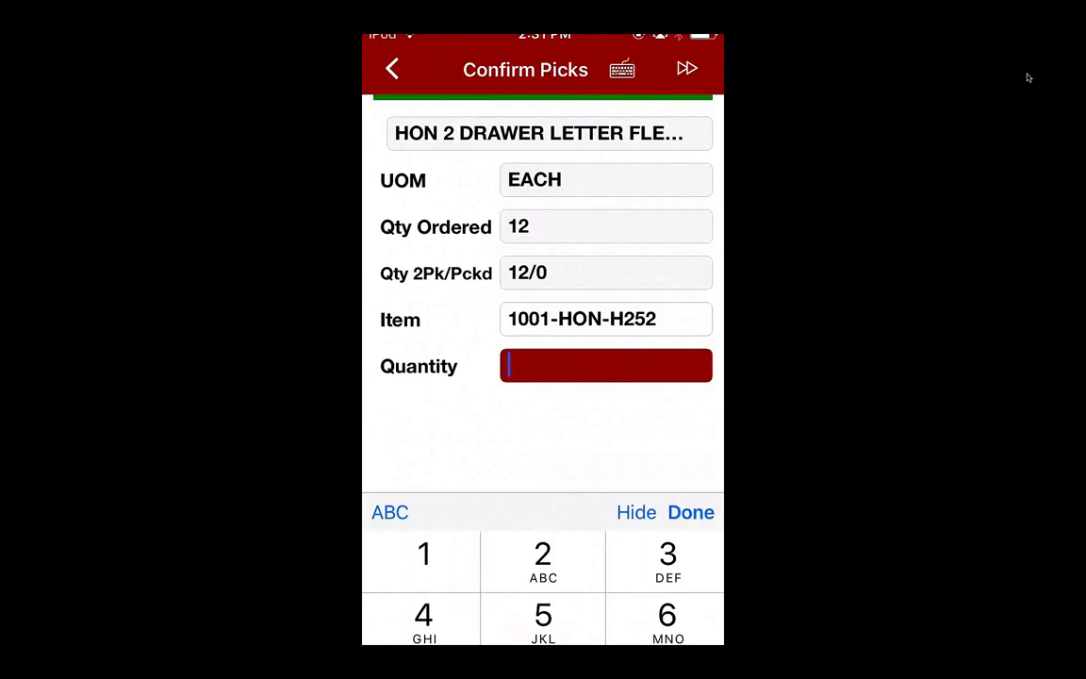
{"action": "type", "text": "12"}
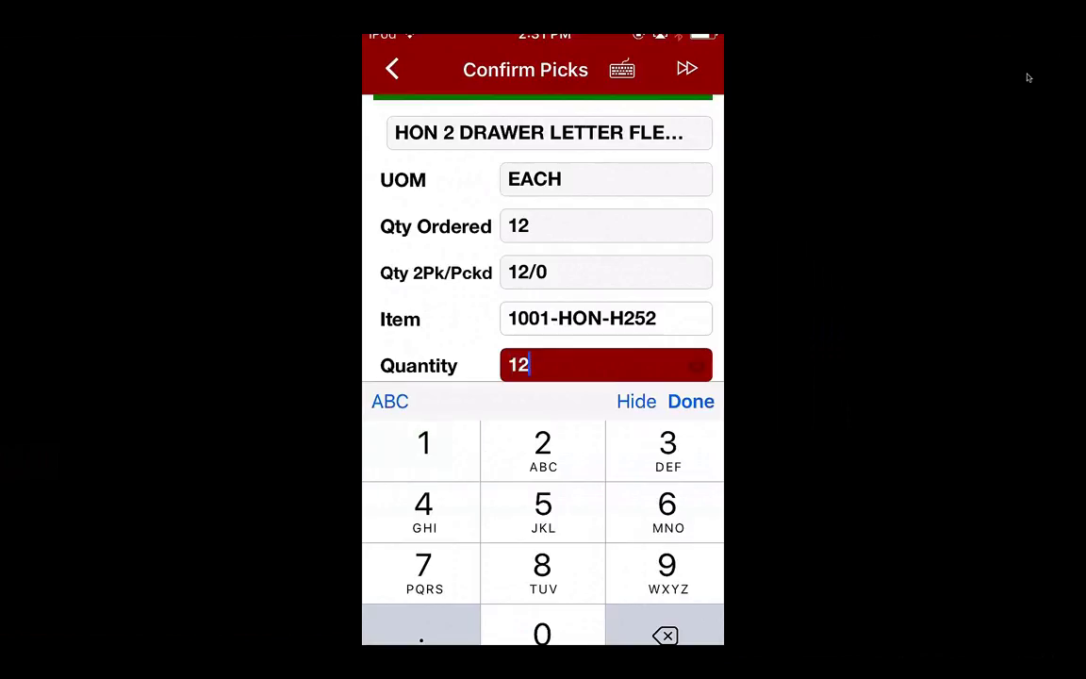
{"action": "key", "text": "Return"}
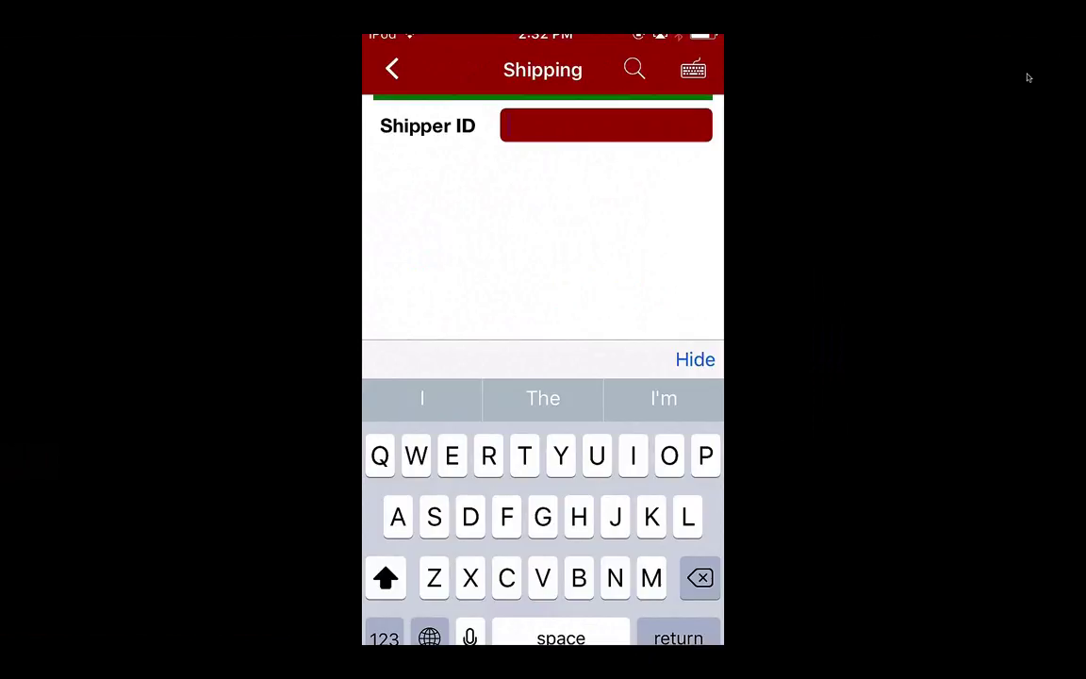
Enter shipper ID 1 and sales order CS102, corrected from CS103, to get box 0001
{"action": "type", "text": "1"}
{"action": "key", "text": "Return"}
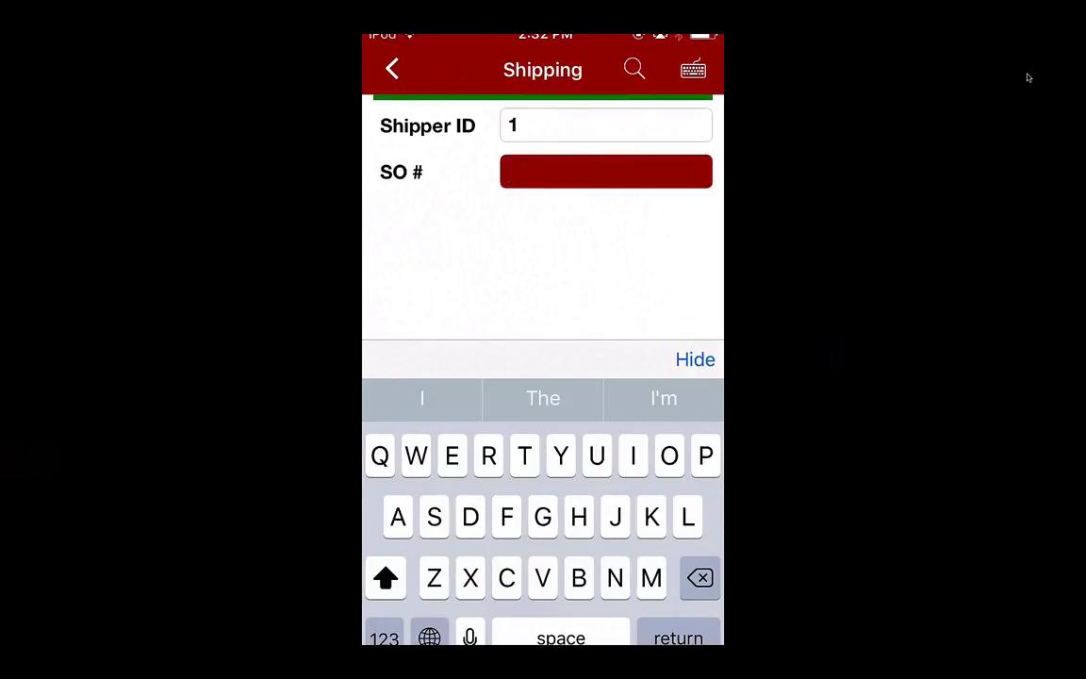
{"action": "type", "text": "CS103"}
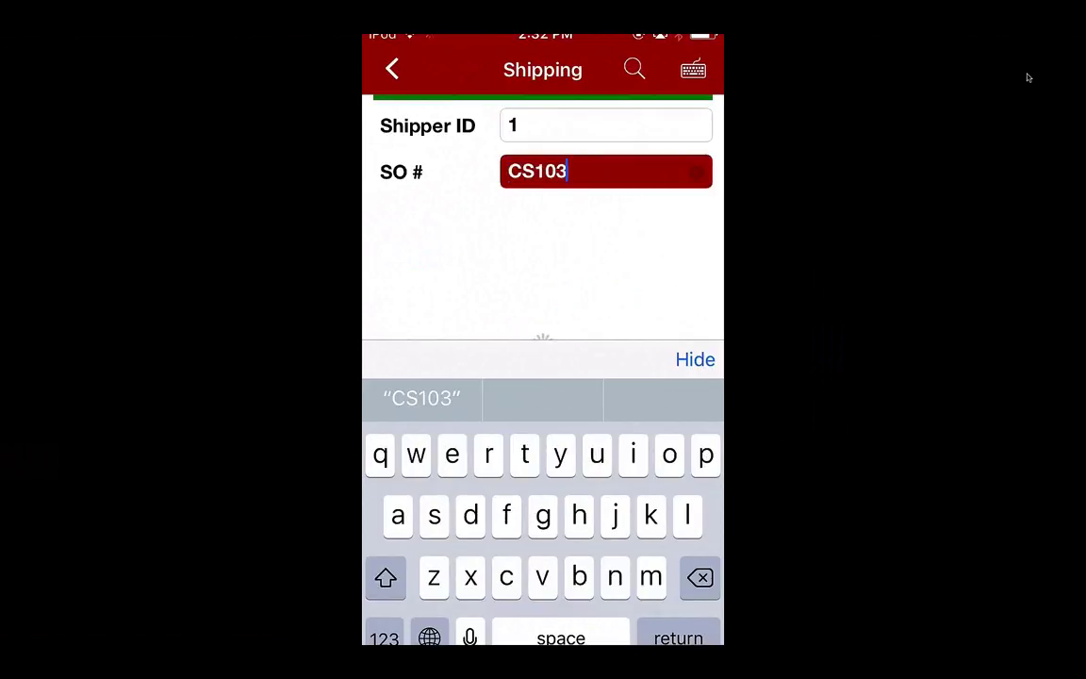
{"action": "key", "text": "Return"}
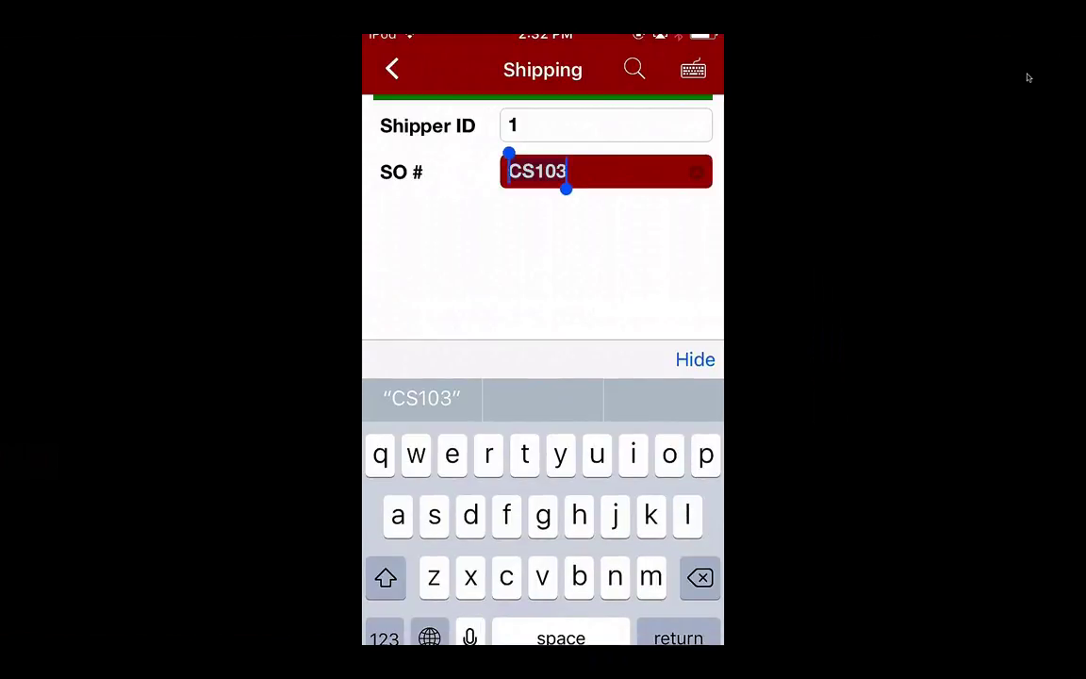
{"action": "type", "text": "C"}
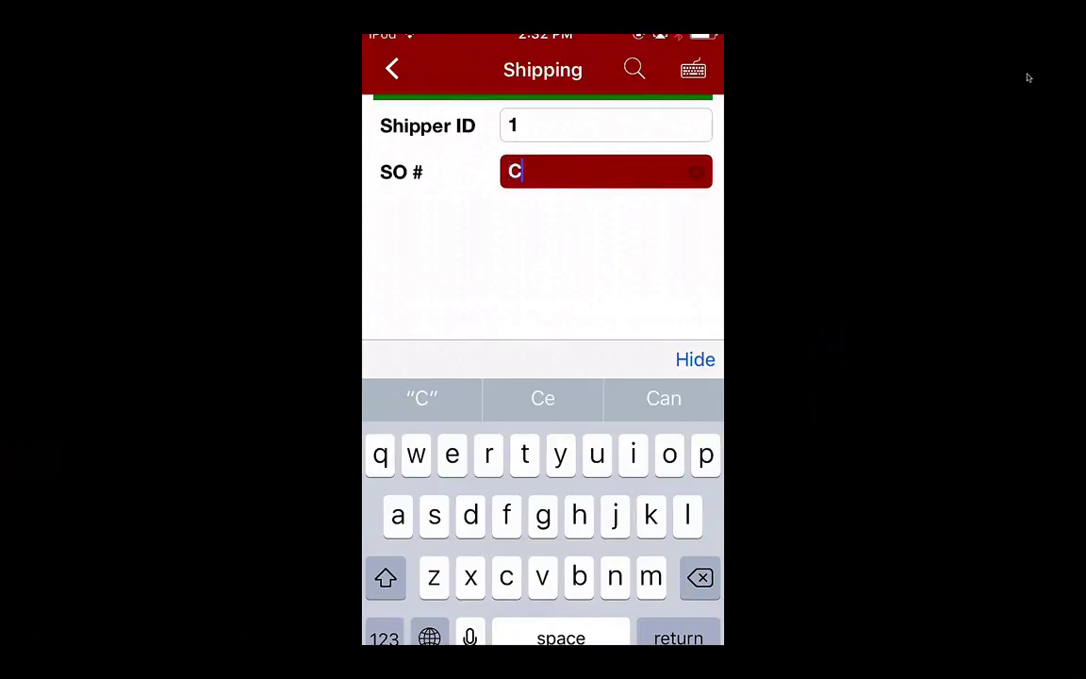
{"action": "type", "text": "S10"}
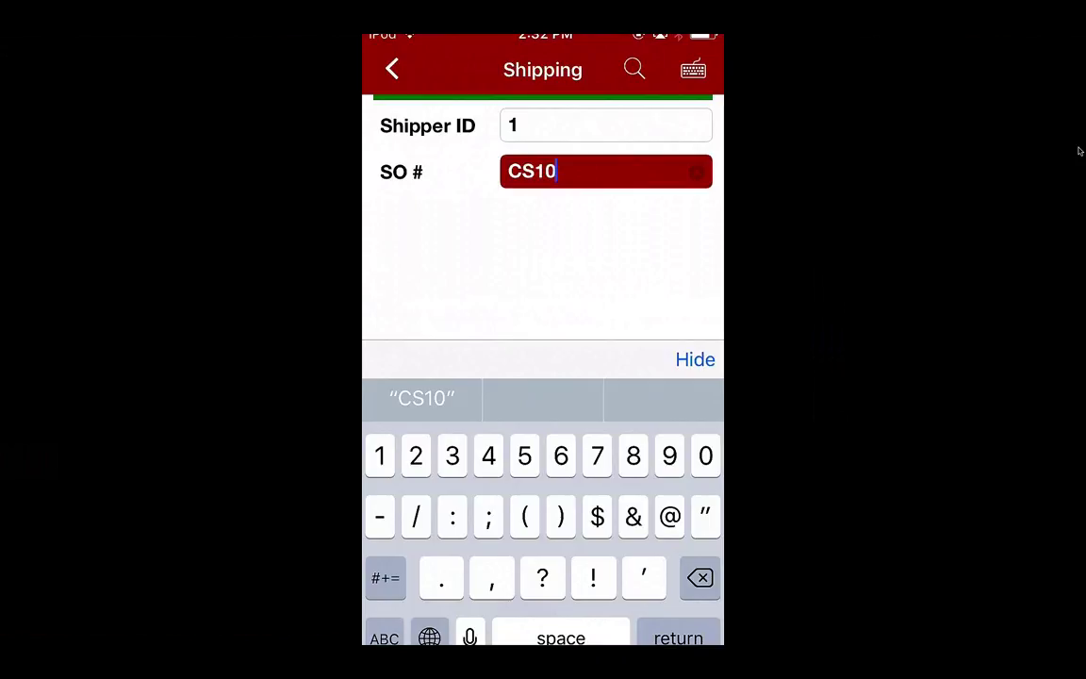
{"action": "type", "text": "2"}
{"action": "key", "text": "Return"}
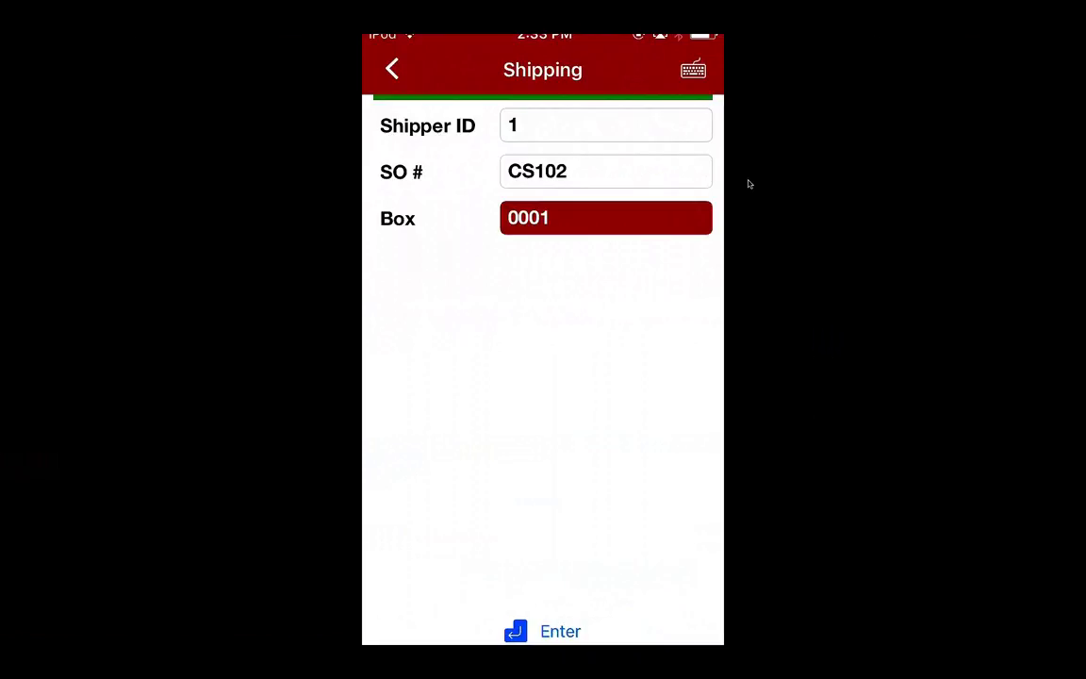
Accept box 0001 and pack quantity 1 of the printer stand with basket
{"action": "key", "text": "Return"}
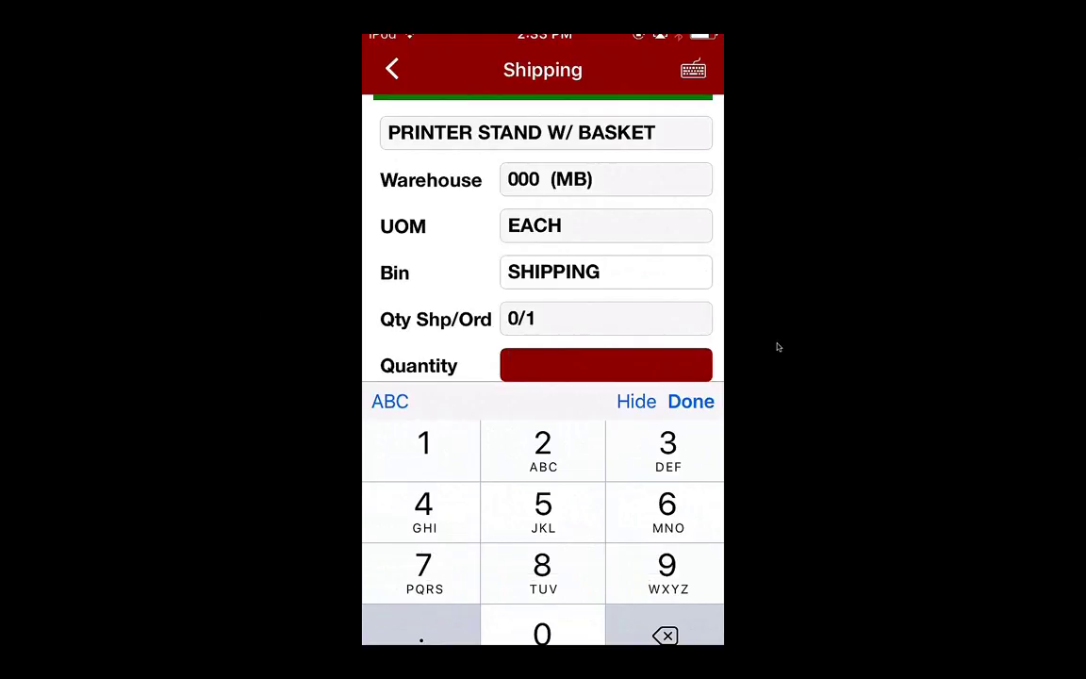
{"action": "type", "text": "1"}
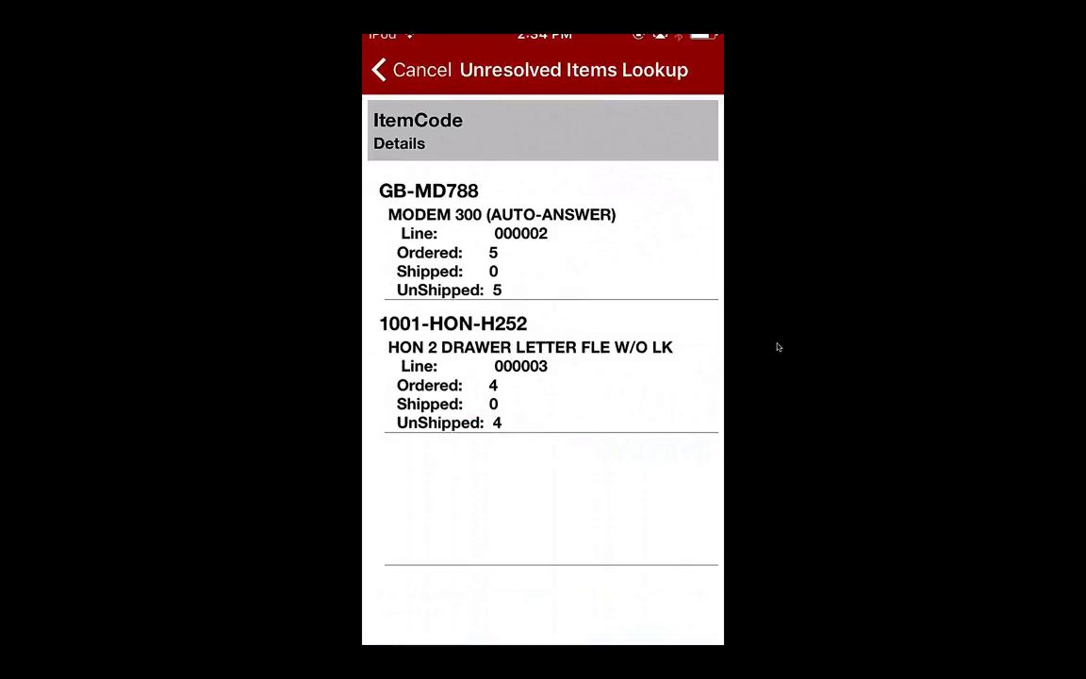
Pack 4 of item 1001-HON-H252 into box 0002 for order CS102
{"action": "mouse_move", "coordinate": [789, 272]}
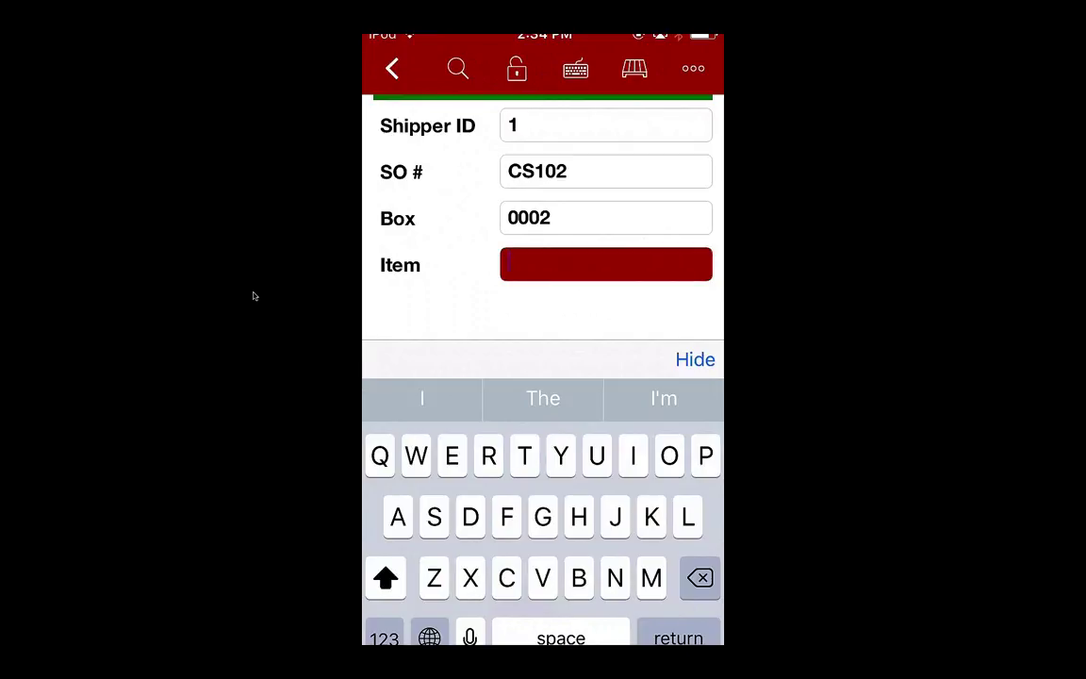
{"action": "type", "text": "1001-HON-H252"}
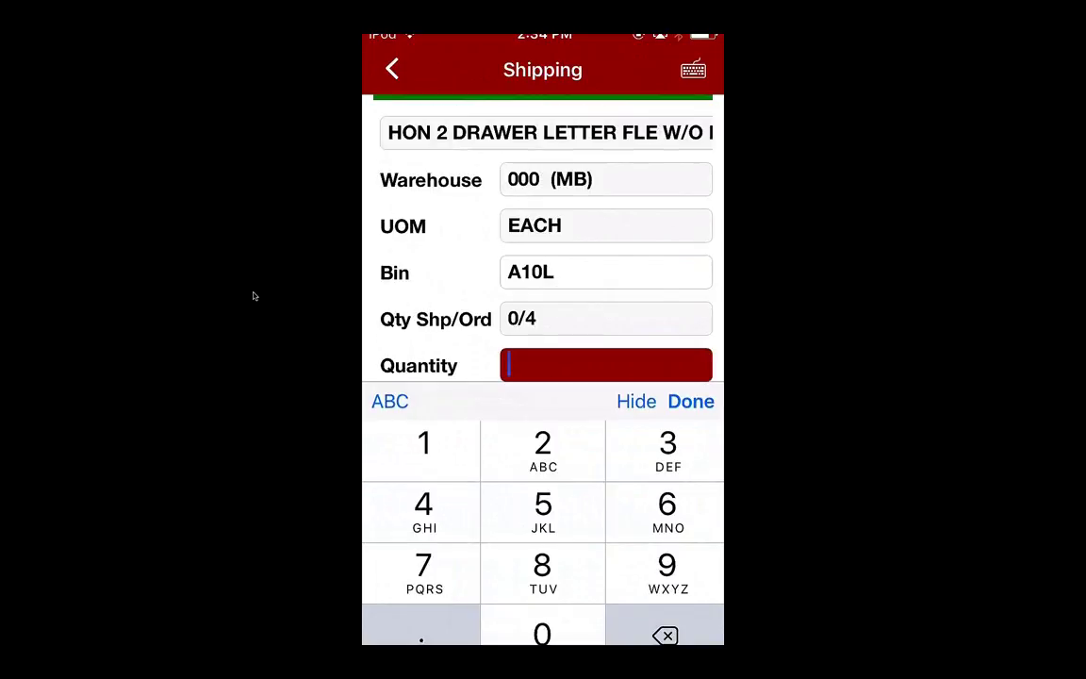
{"action": "type", "text": "4"}
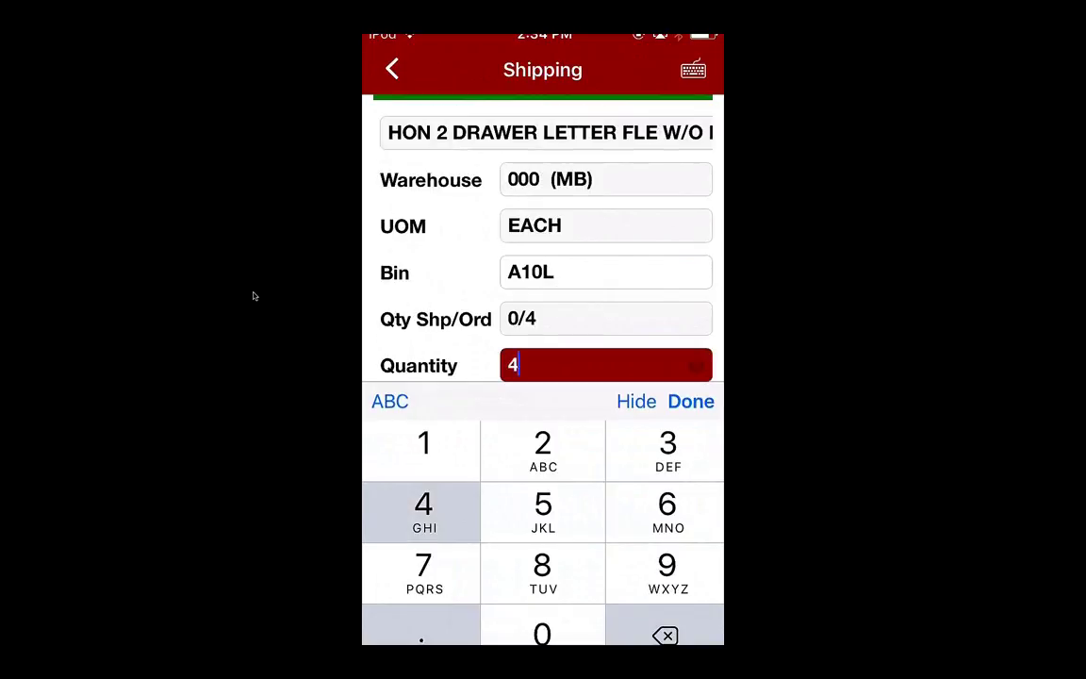
{"action": "key", "text": "Return"}
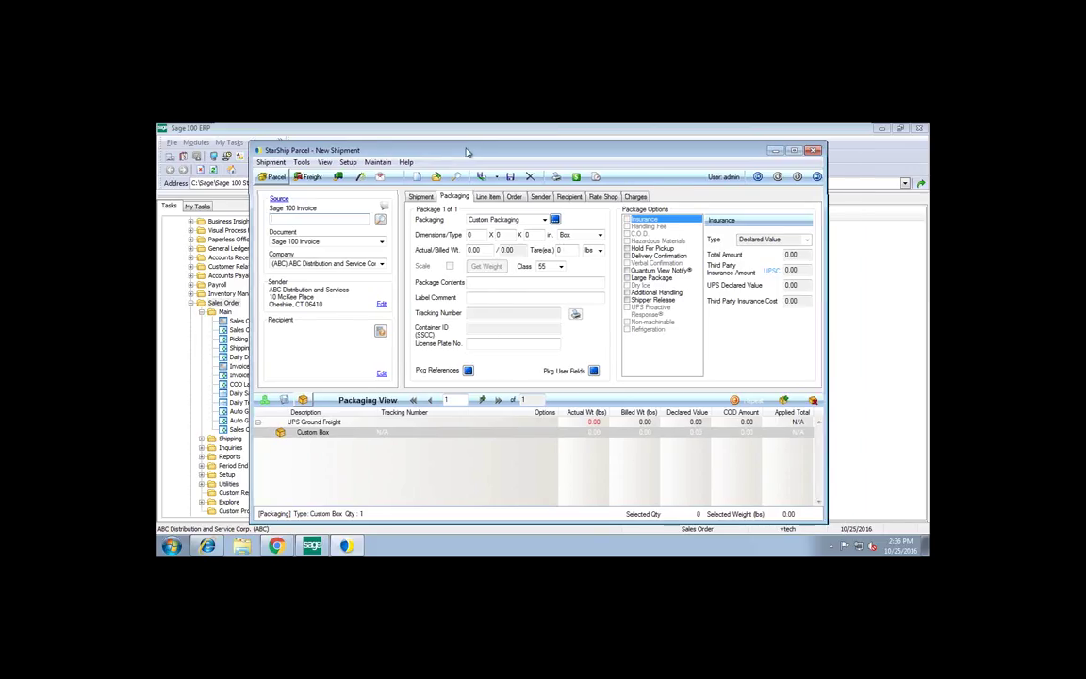
Reposition the StarShip Parcel New Shipment window over Sage 100
{"action": "left_click_drag", "start_coordinate": [466, 153], "coordinate": [462, 153]}
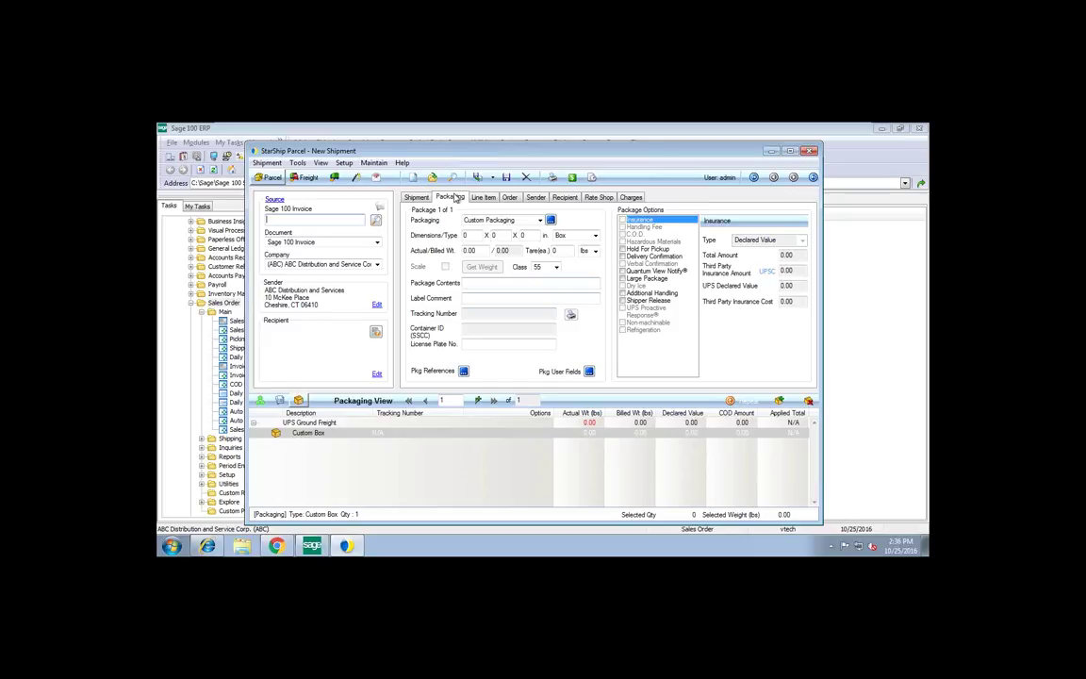
{"action": "left_click_drag", "start_coordinate": [412, 151], "coordinate": [412, 145]}
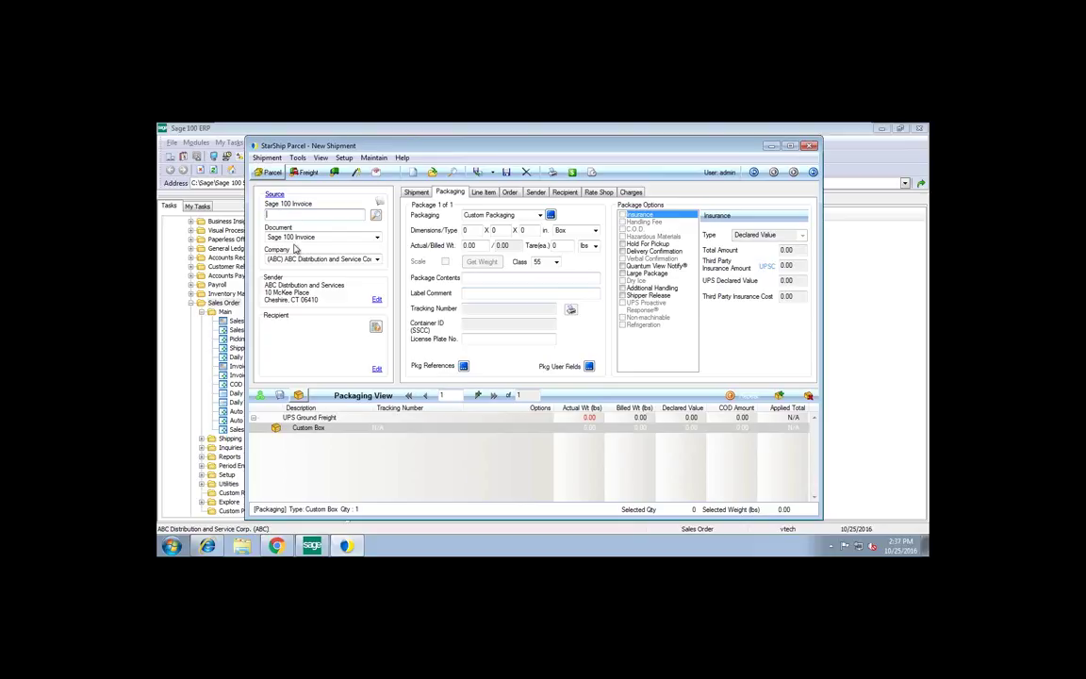
Load invoice cs103 into the shipment and review its UPS Standard charges
{"action": "left_click", "coordinate": [266, 216]}
{"action": "type", "text": "cs103"}
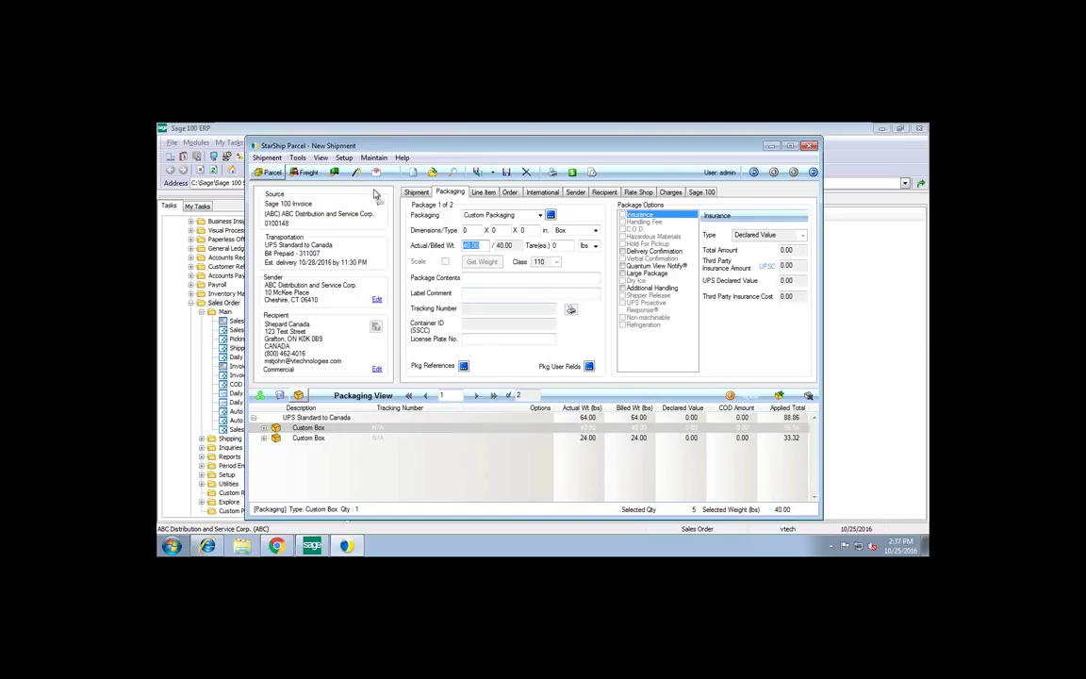
{"action": "left_click", "coordinate": [411, 193]}
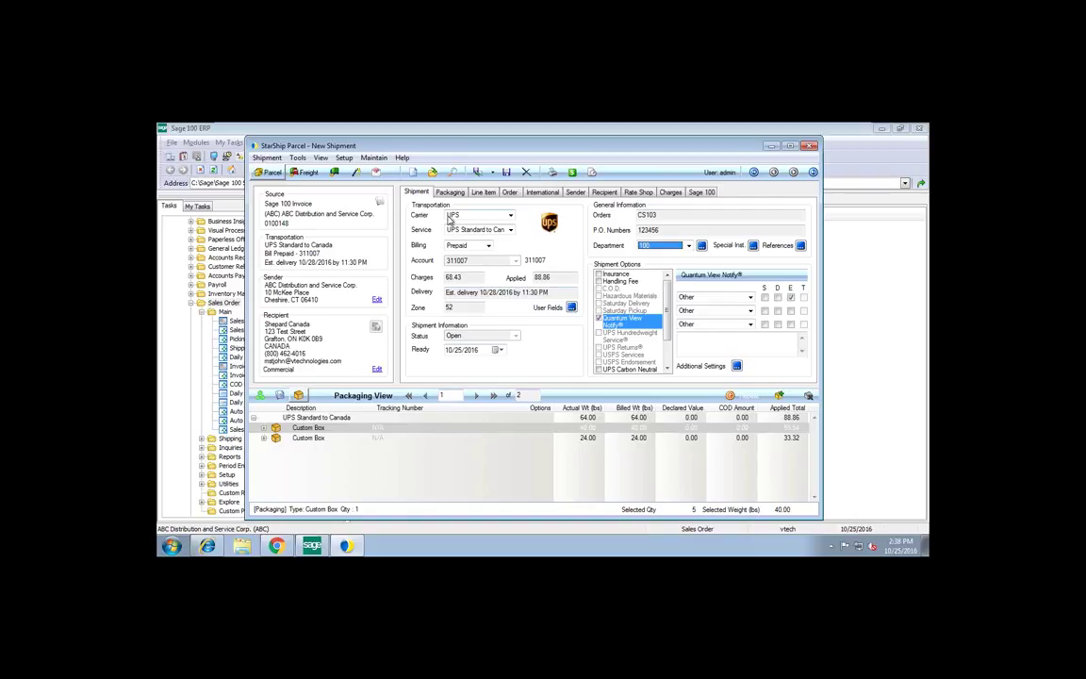
Keep UPS Standard to Canada as the service and expand all items in both custom boxes
{"action": "left_click", "coordinate": [511, 230]}
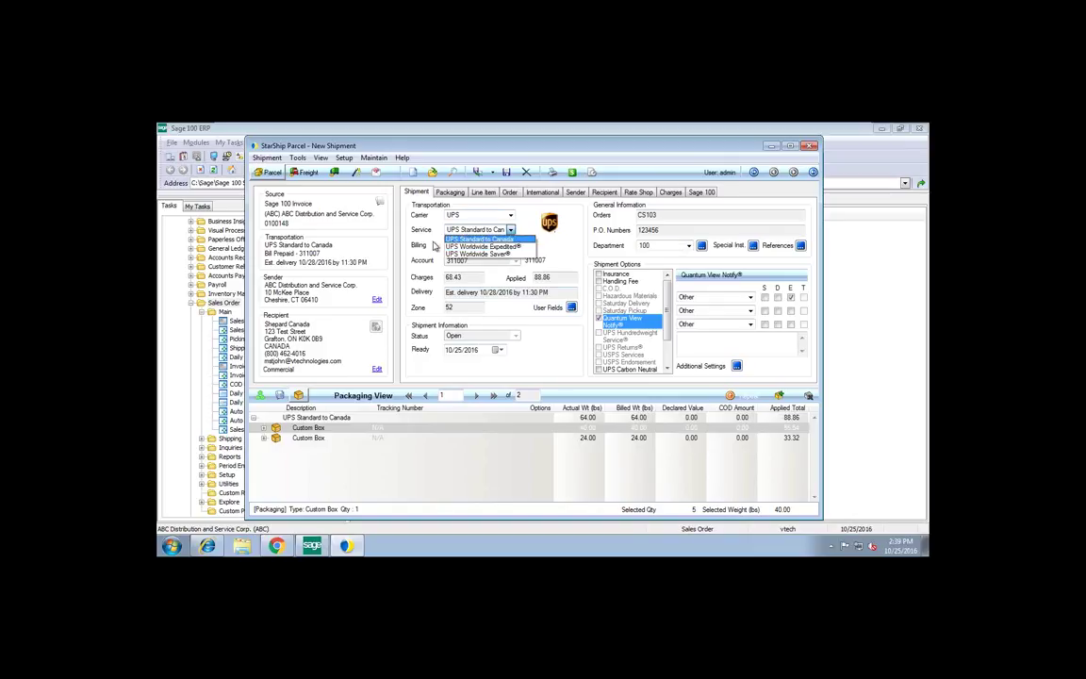
{"action": "left_click", "coordinate": [386, 215]}
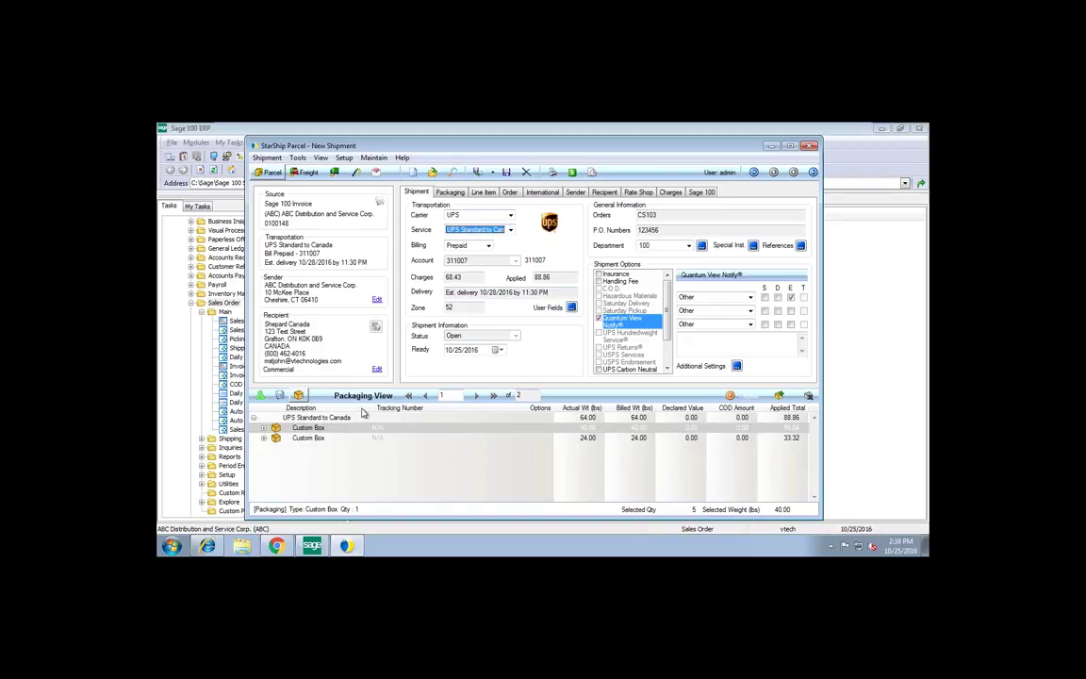
{"action": "right_click", "coordinate": [260, 418]}
{"action": "left_click", "coordinate": [294, 425]}
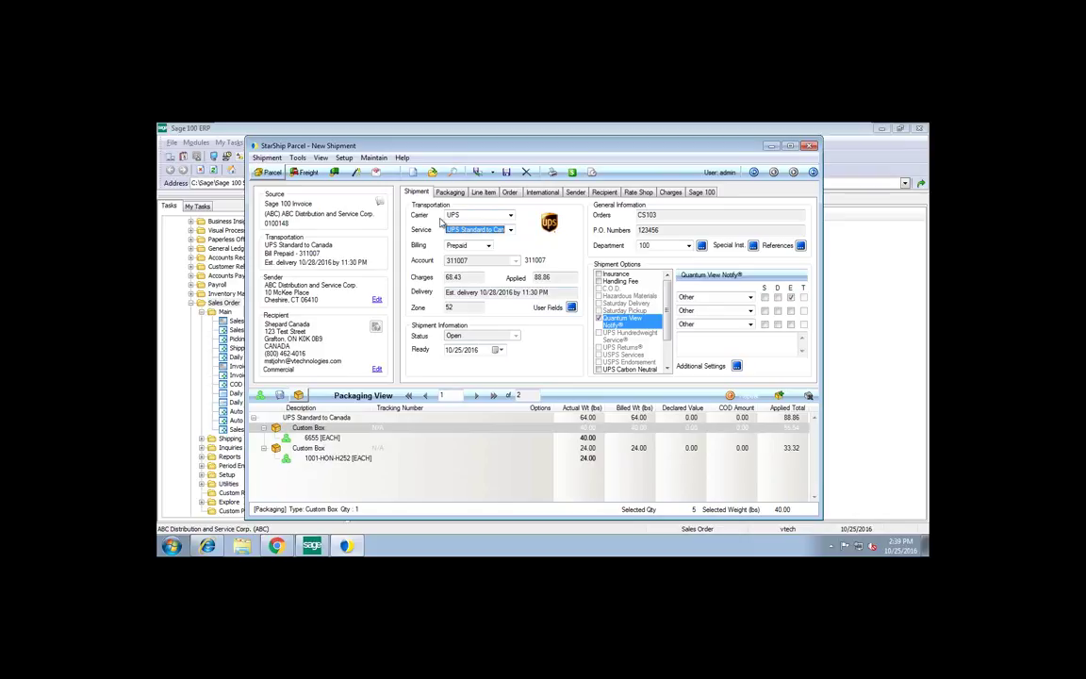
Change the first package's packaging to Medium Box and show the details of item 6655 inside it
{"action": "left_click", "coordinate": [450, 192]}
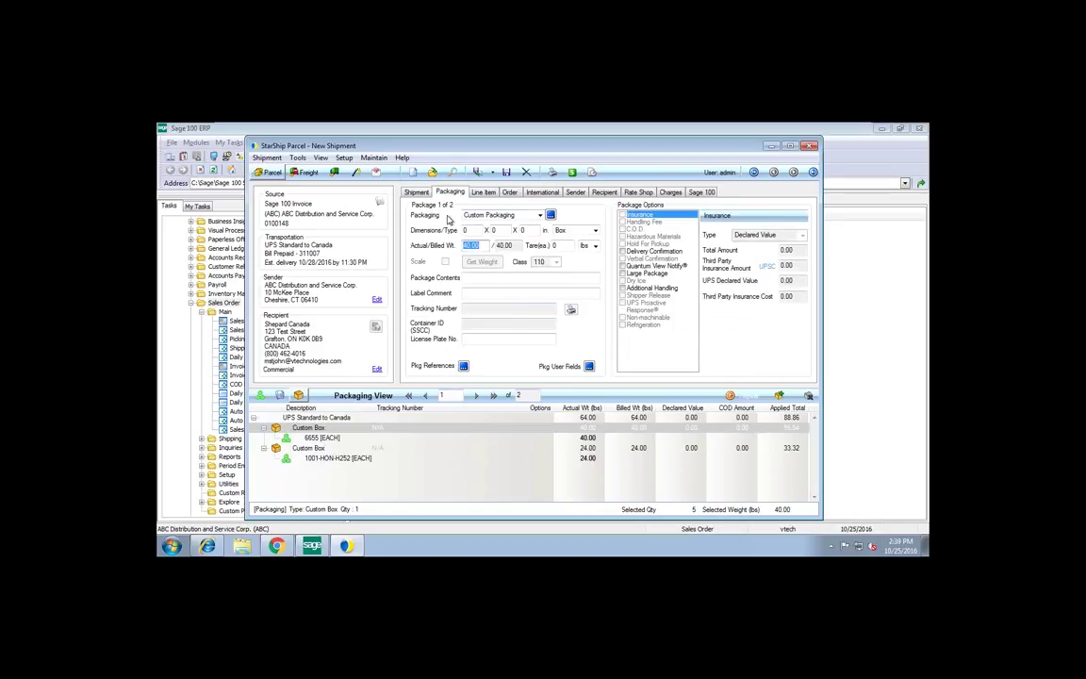
{"action": "left_click", "coordinate": [540, 215]}
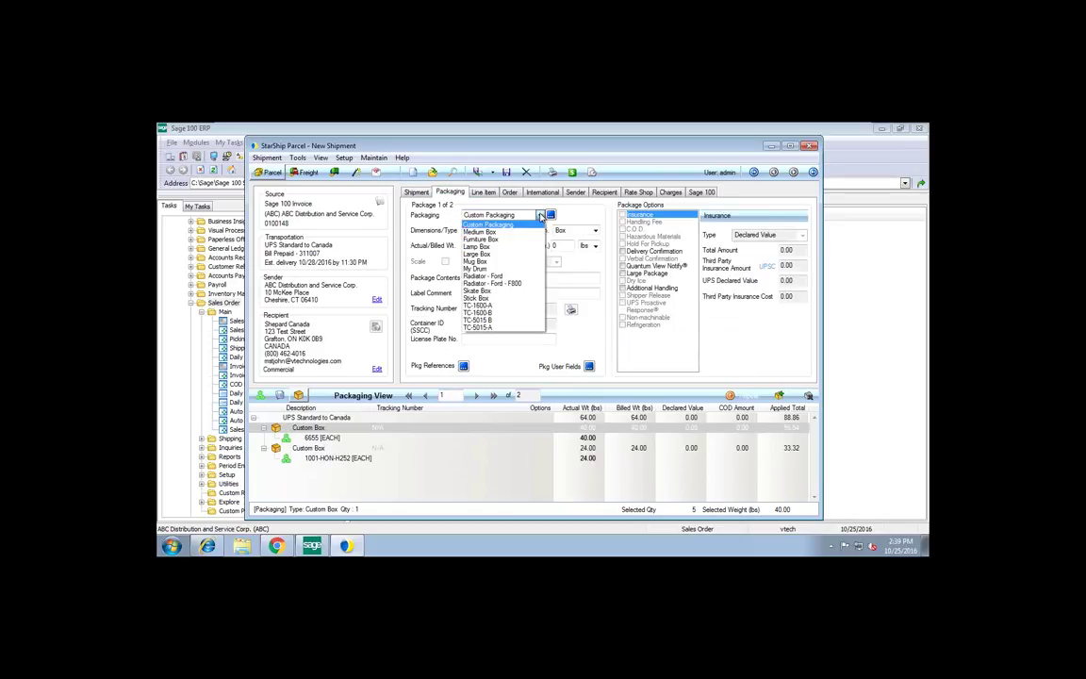
{"action": "left_click", "coordinate": [481, 232]}
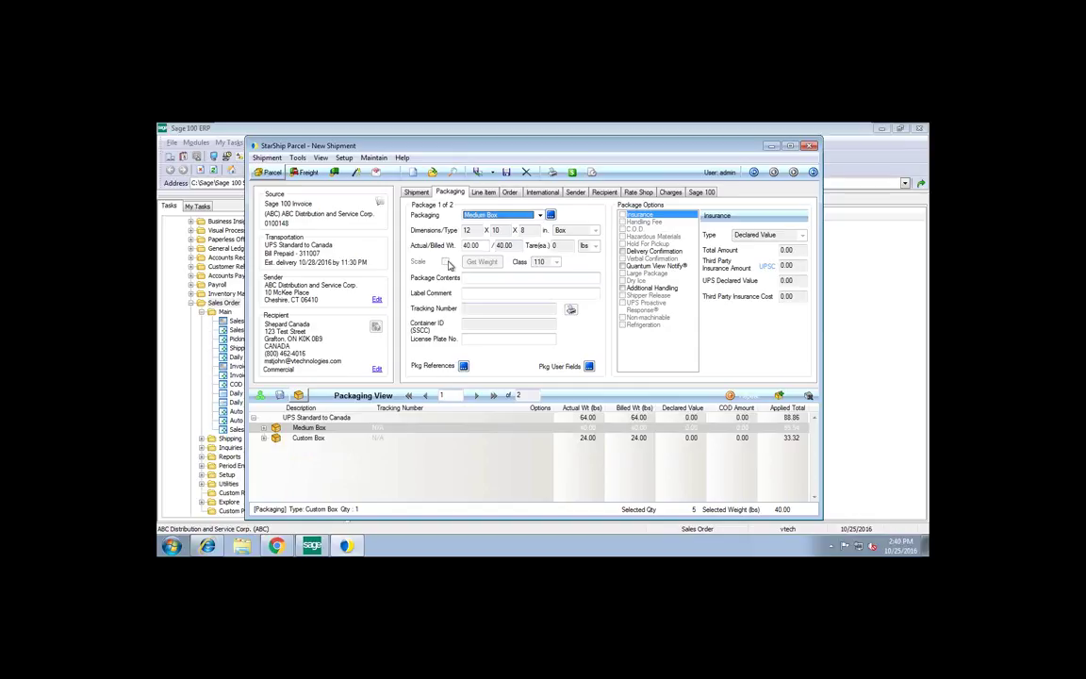
{"action": "left_click", "coordinate": [264, 427]}
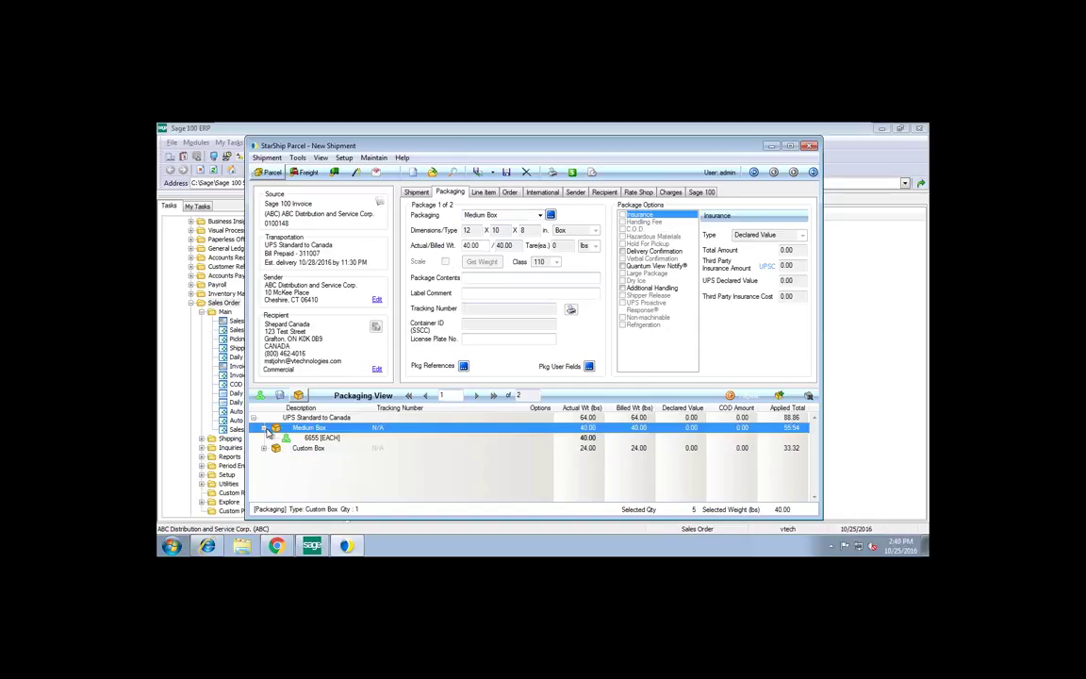
{"action": "left_click", "coordinate": [335, 440]}
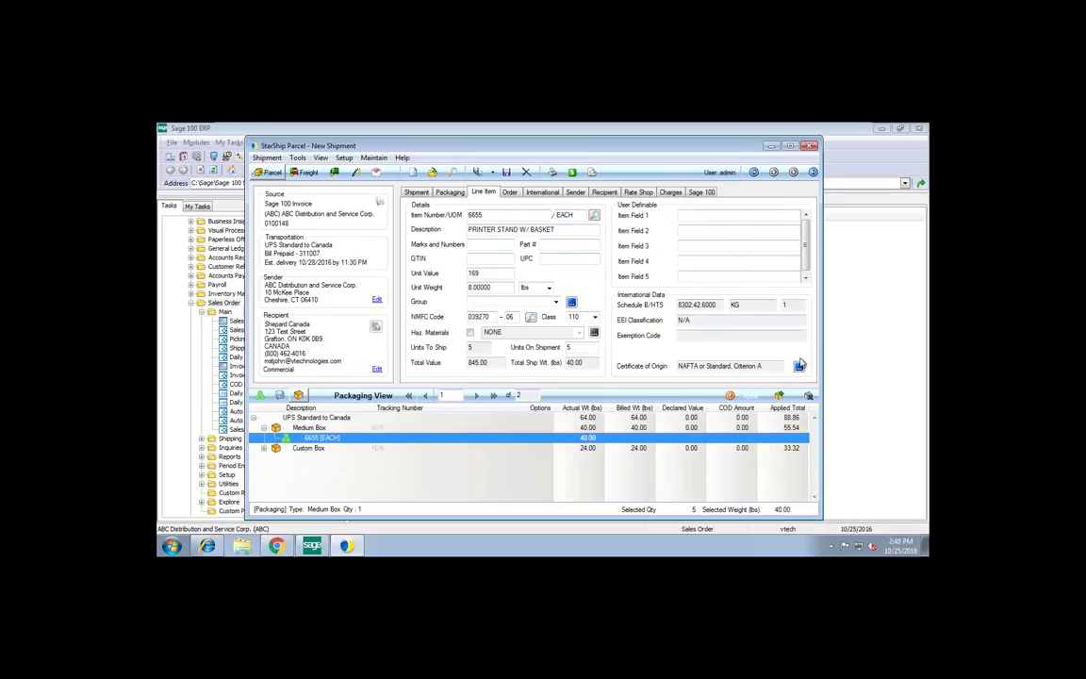
{"action": "left_click", "coordinate": [800, 366]}
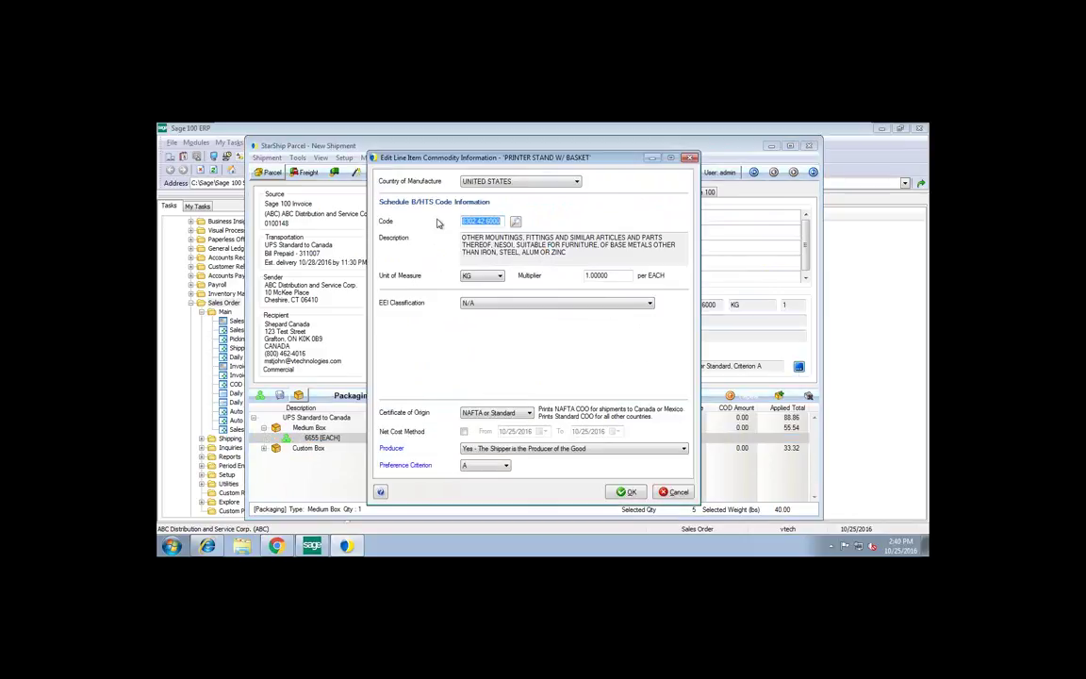
{"action": "left_click_drag", "start_coordinate": [440, 155], "coordinate": [404, 154]}
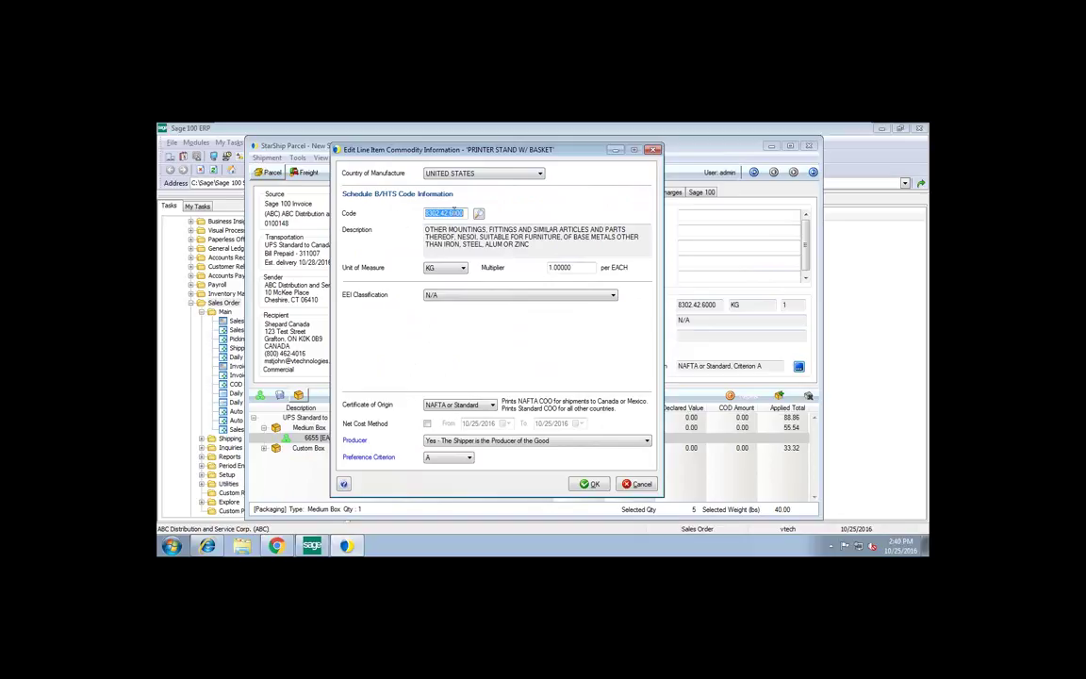
{"action": "left_click", "coordinate": [479, 214]}
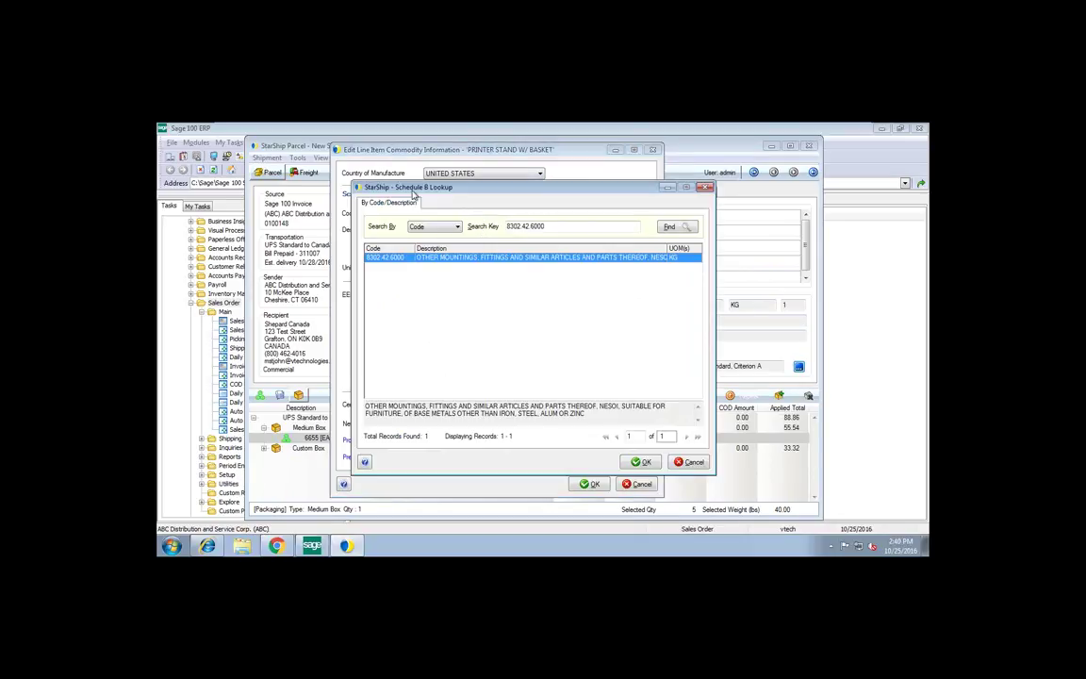
{"action": "left_click", "coordinate": [696, 461]}
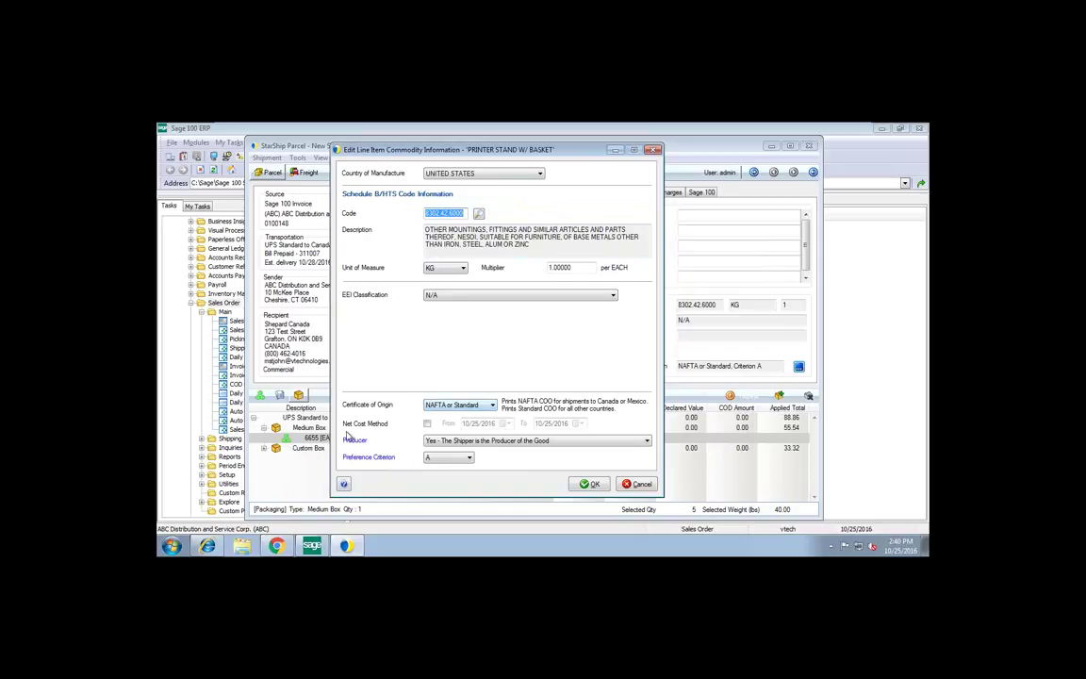
{"action": "left_click", "coordinate": [590, 483]}
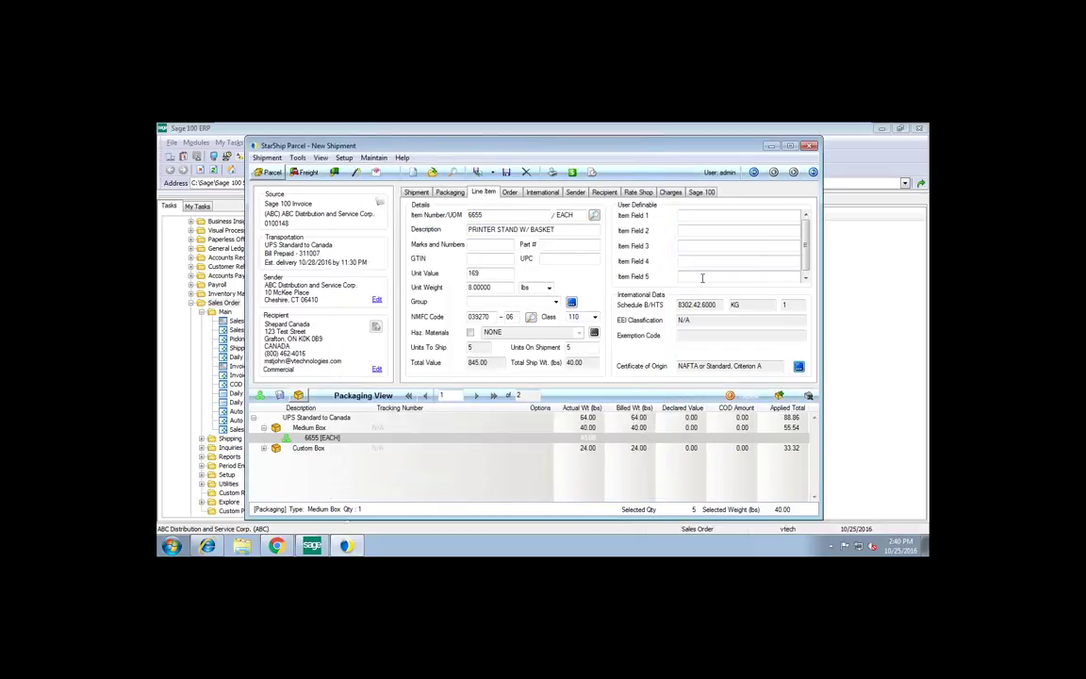
{"action": "left_click", "coordinate": [278, 449]}
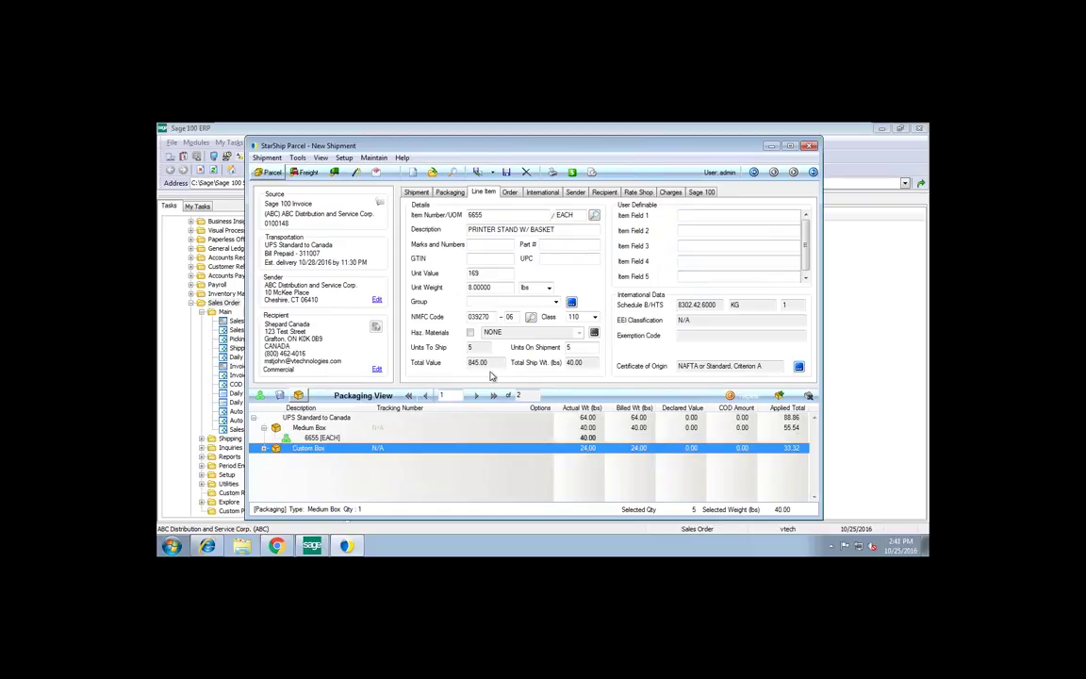
Change the second package's packaging to Large Box, then request carrier rate quotes
{"action": "left_click", "coordinate": [450, 192]}
{"action": "left_click", "coordinate": [540, 215]}
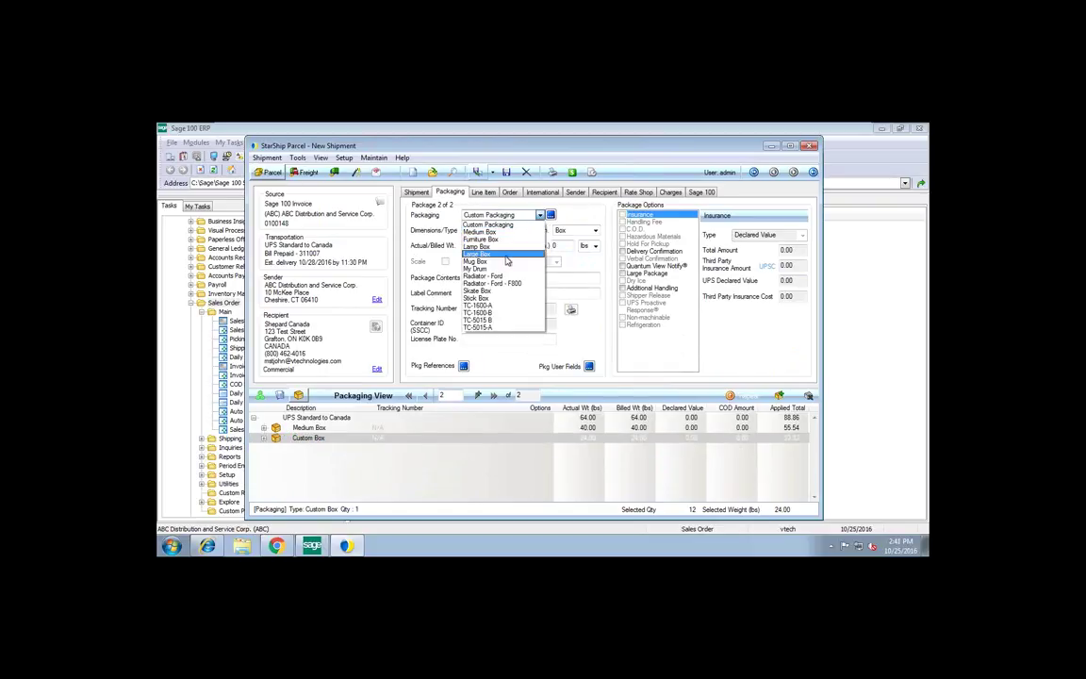
{"action": "left_click", "coordinate": [507, 256]}
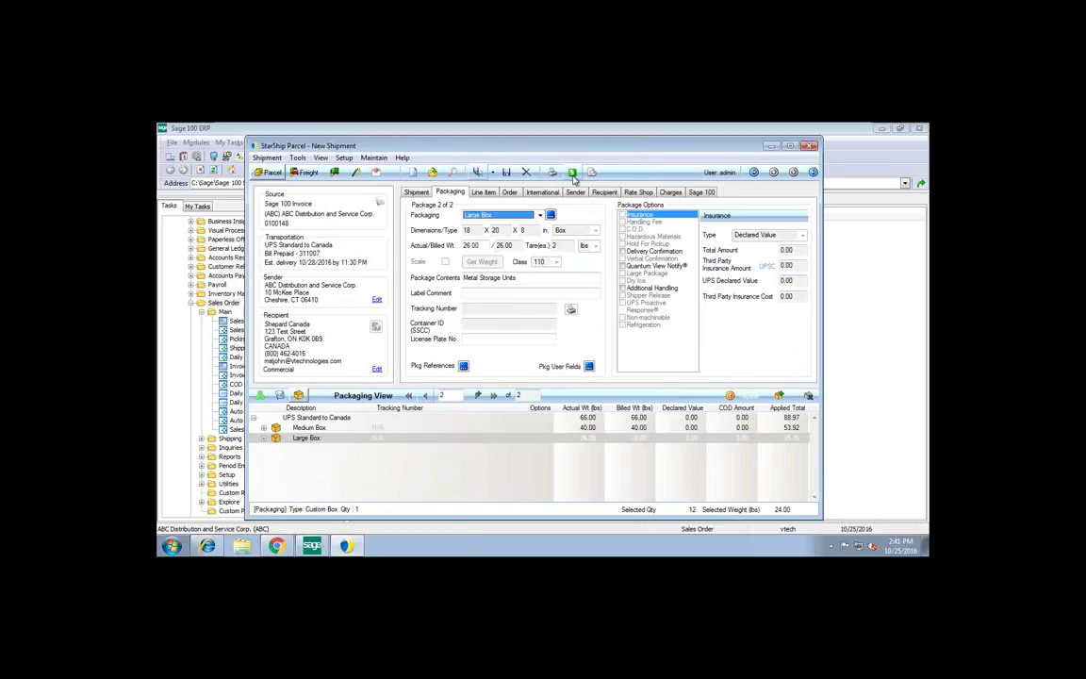
{"action": "left_click", "coordinate": [573, 174]}
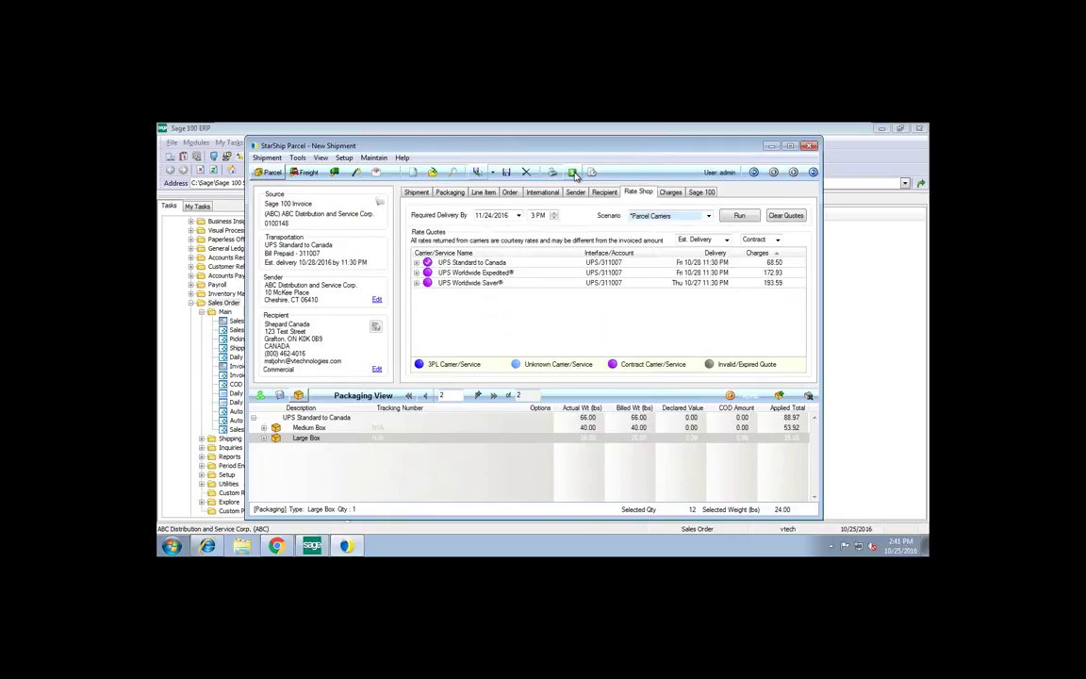
Set the rate-shop scenario to None and shop rates across all carriers
{"action": "left_click", "coordinate": [703, 216]}
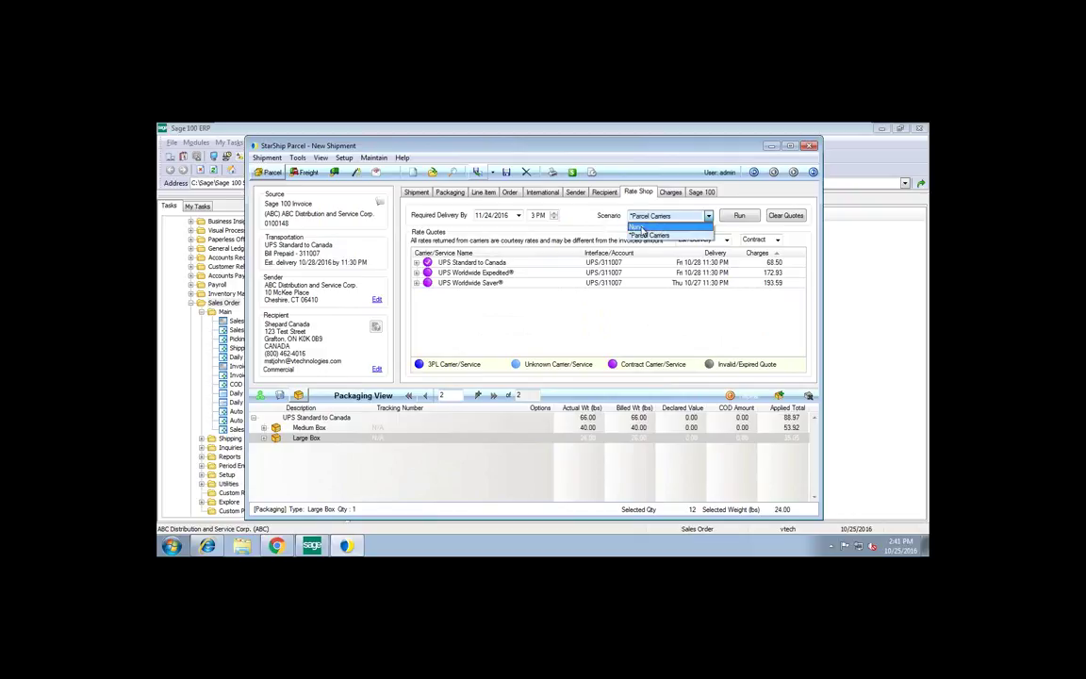
{"action": "left_click", "coordinate": [651, 227]}
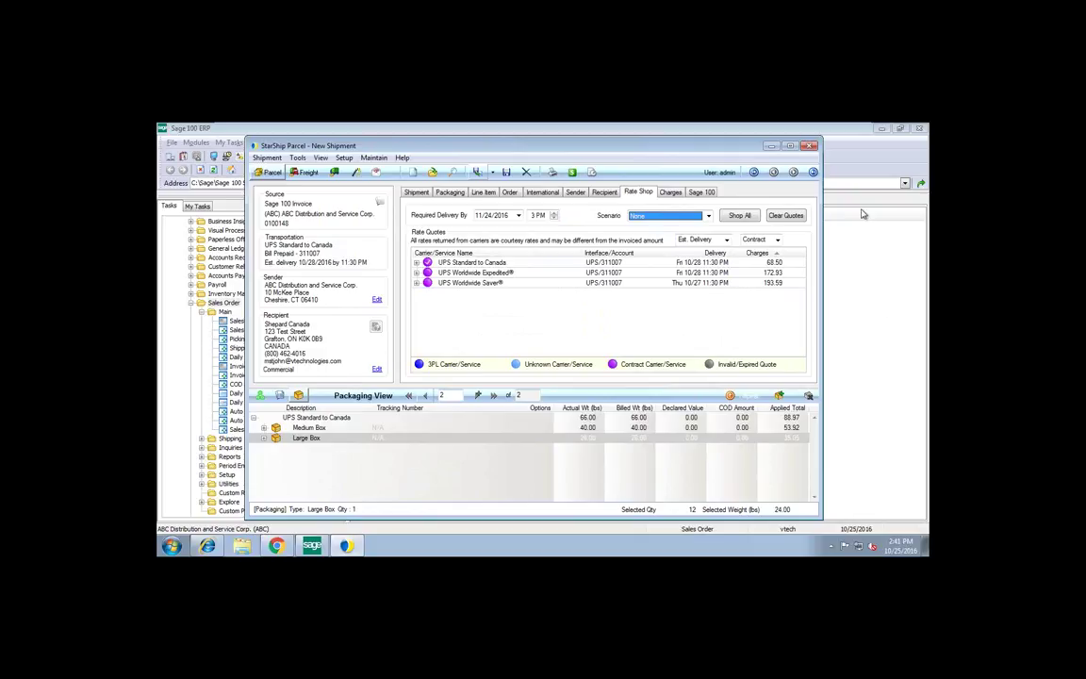
{"action": "left_click", "coordinate": [749, 217]}
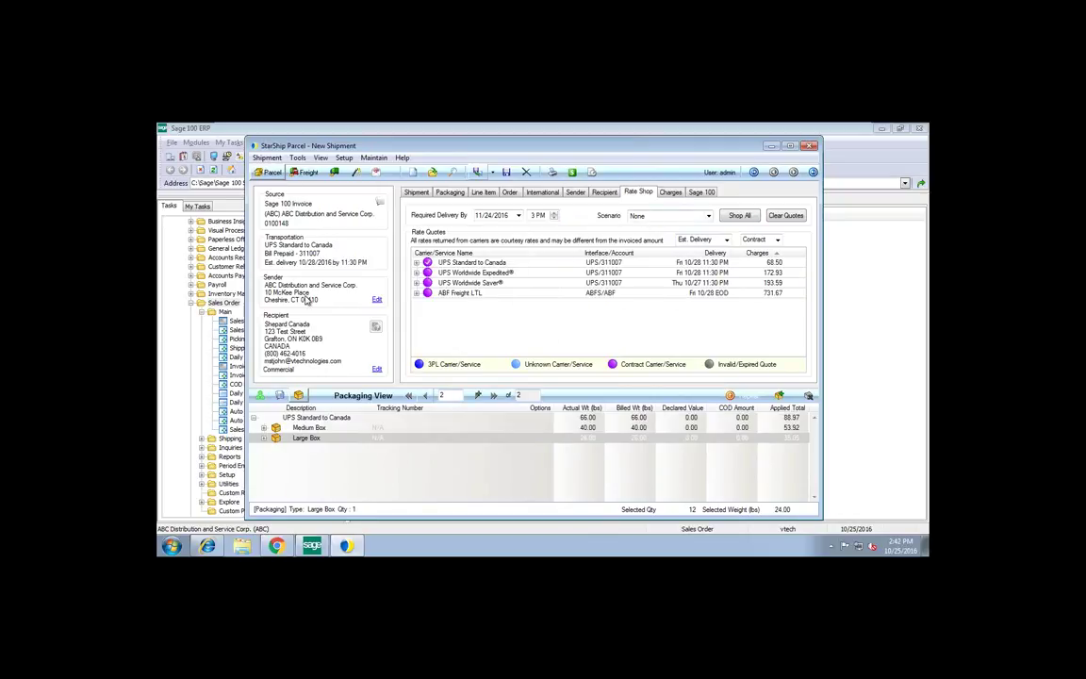
Keep no scenario, expand the UPS Worldwide Saver charges, and view delivery as business days, then total days
{"action": "left_click", "coordinate": [651, 216]}
{"action": "left_click", "coordinate": [651, 228]}
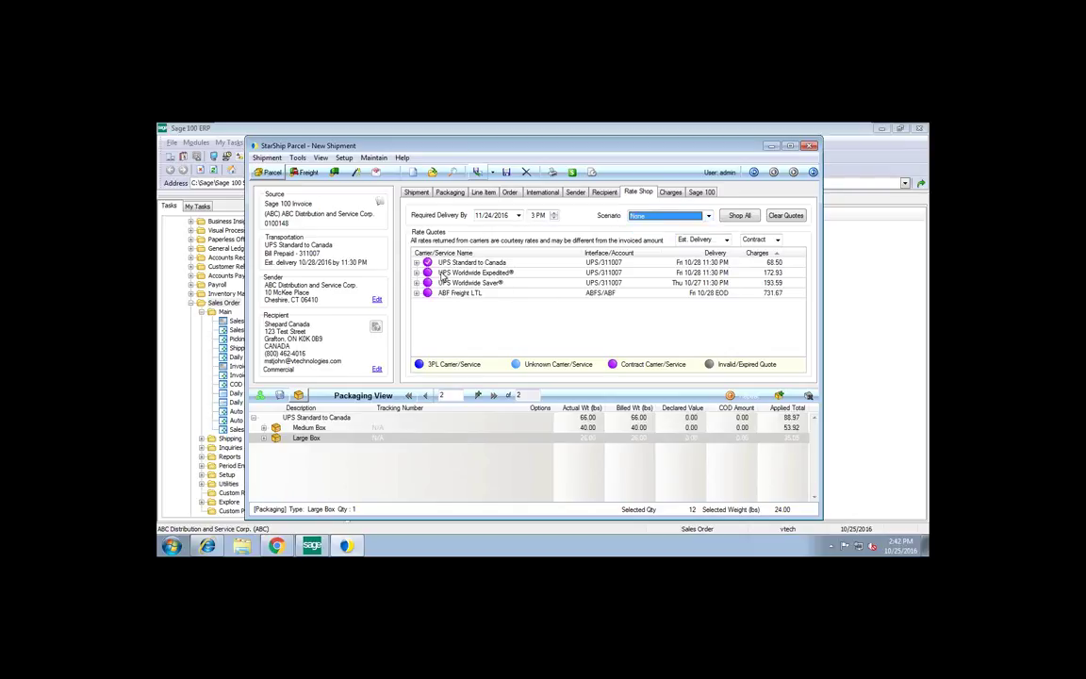
{"action": "left_click", "coordinate": [416, 283]}
{"action": "left_click", "coordinate": [702, 239]}
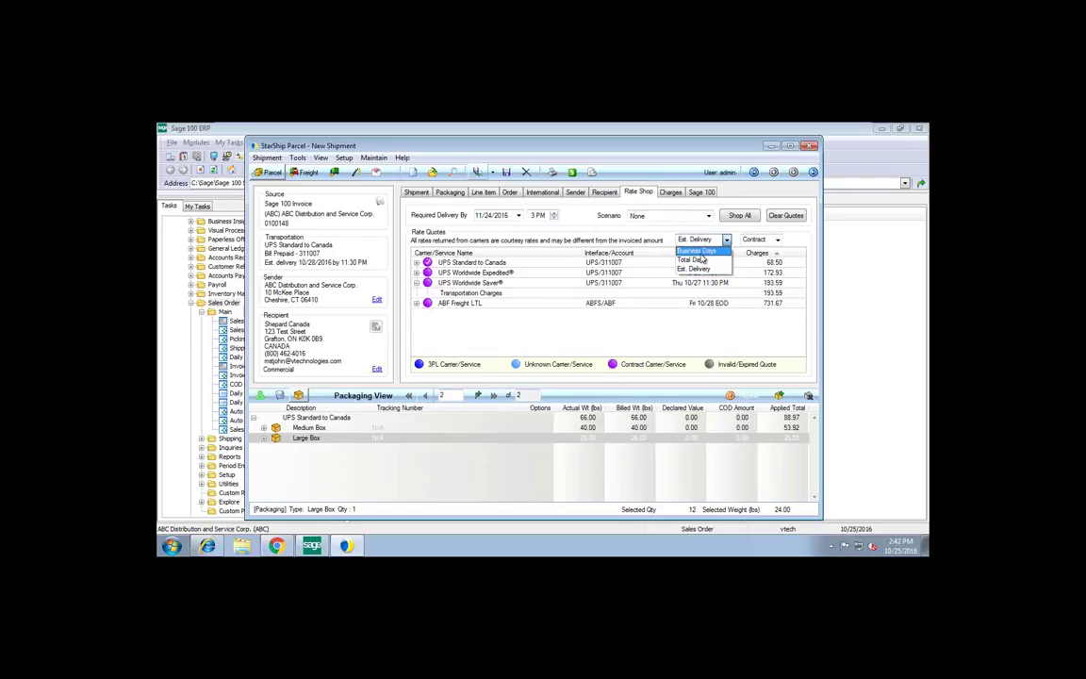
{"action": "left_click", "coordinate": [702, 255]}
{"action": "left_click", "coordinate": [702, 240]}
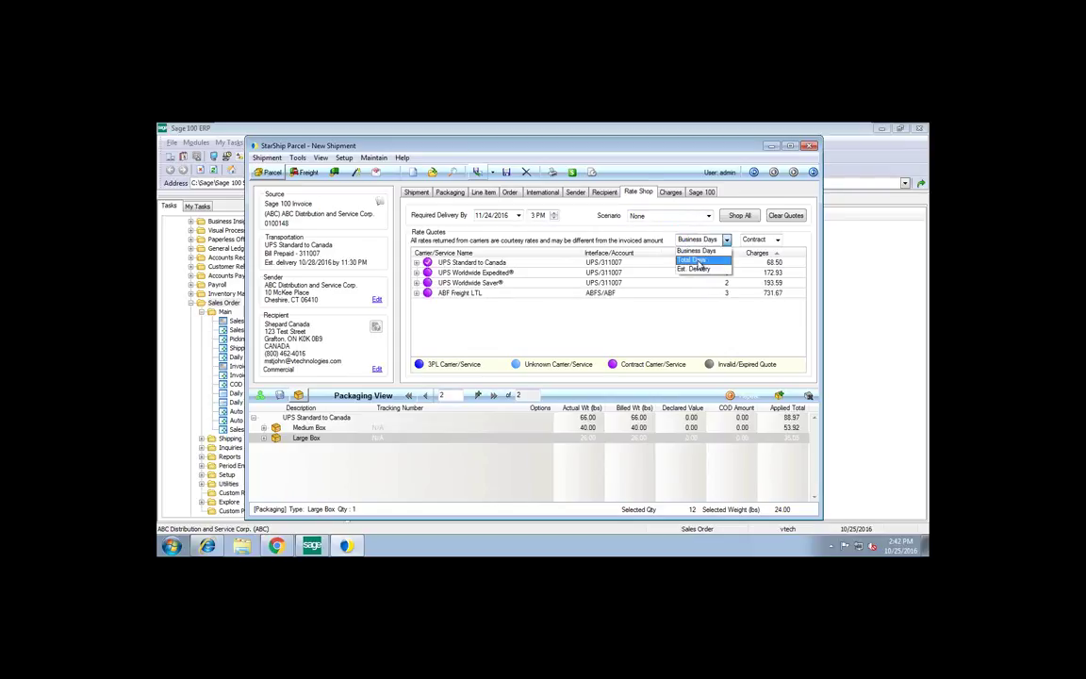
{"action": "left_click", "coordinate": [703, 263]}
Compare list rates against contract rates, finishing on contract rates
{"action": "left_click", "coordinate": [755, 240]}
{"action": "left_click", "coordinate": [754, 261]}
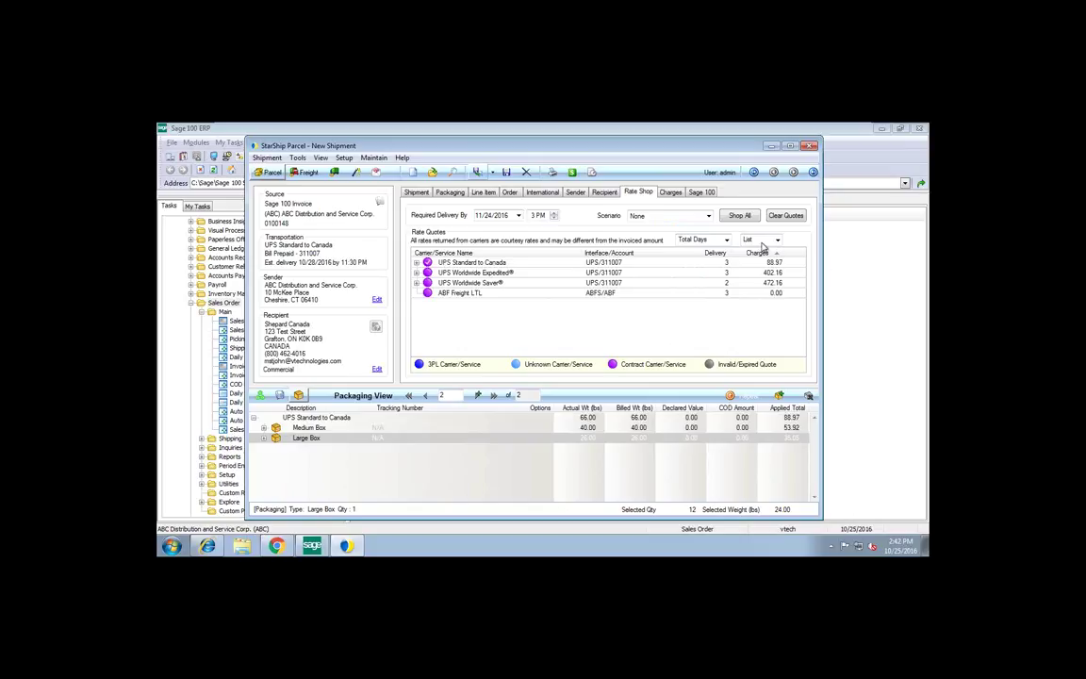
{"action": "left_click", "coordinate": [762, 240]}
{"action": "left_click", "coordinate": [741, 299]}
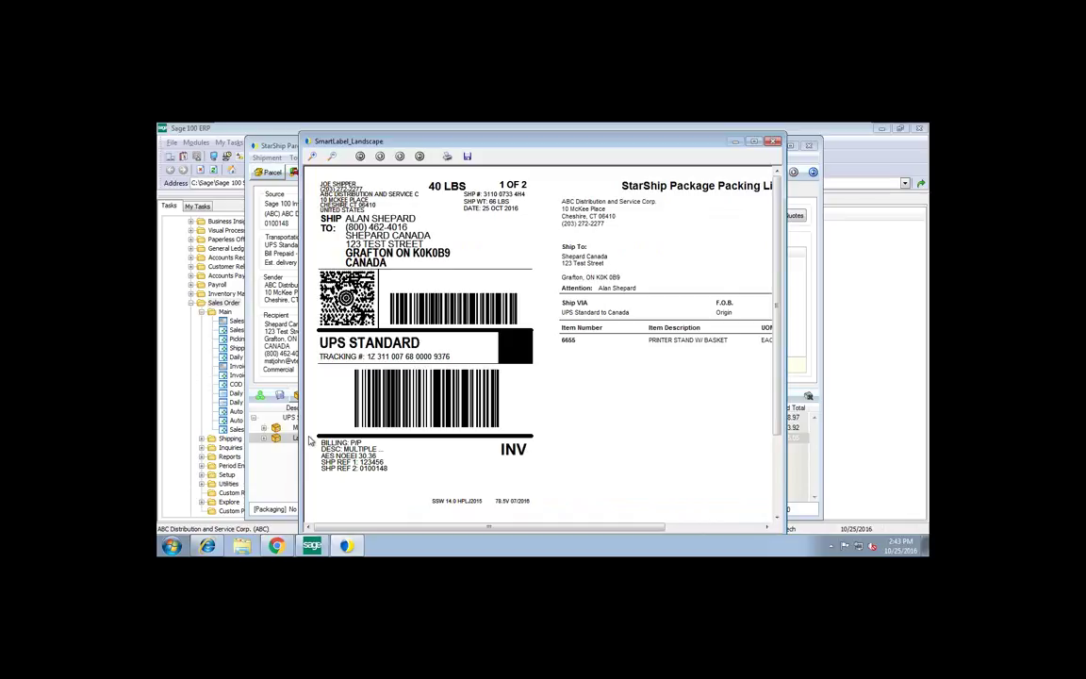
Advance from the package 1 label to the package 2 of 2 label, then on to the commercial invoice
{"action": "left_click_drag", "start_coordinate": [630, 138], "coordinate": [552, 123]}
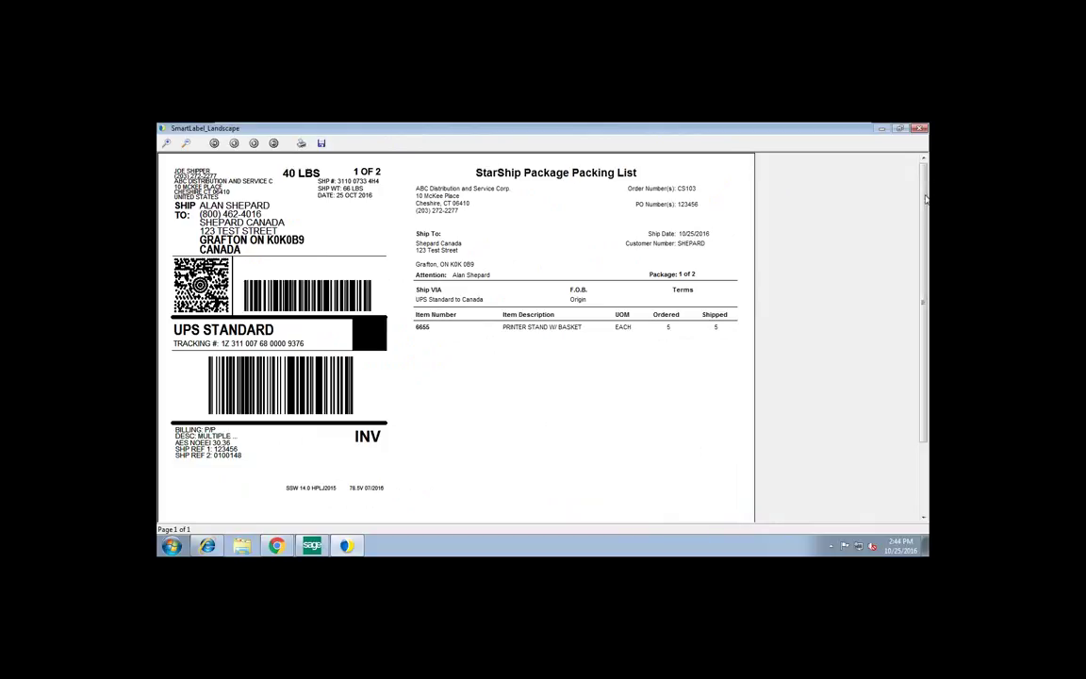
{"action": "left_click", "coordinate": [922, 129]}
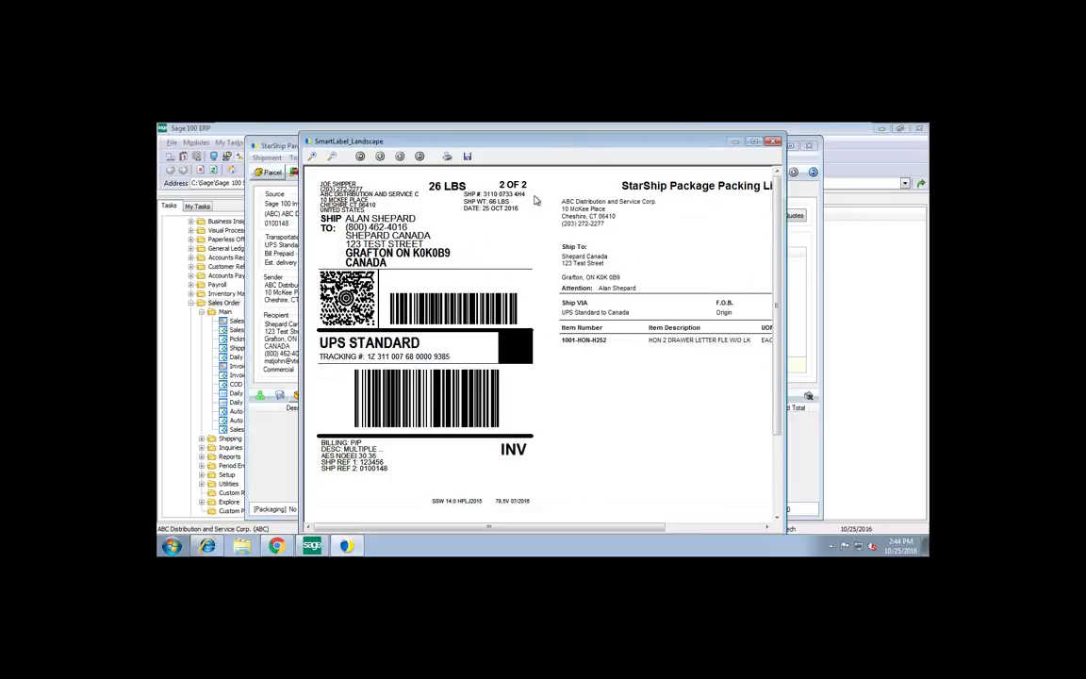
{"action": "left_click", "coordinate": [774, 140]}
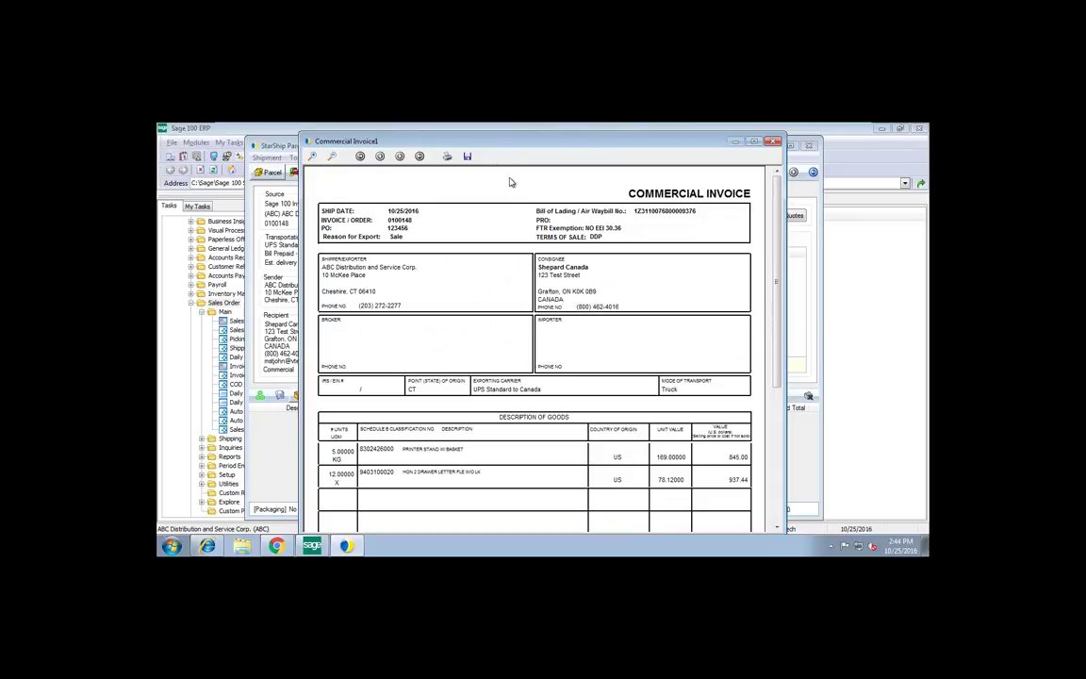
Review the commercial invoice down to its 1782.44 total and signature, then close the preview
{"action": "left_click_drag", "start_coordinate": [499, 146], "coordinate": [450, 144]}
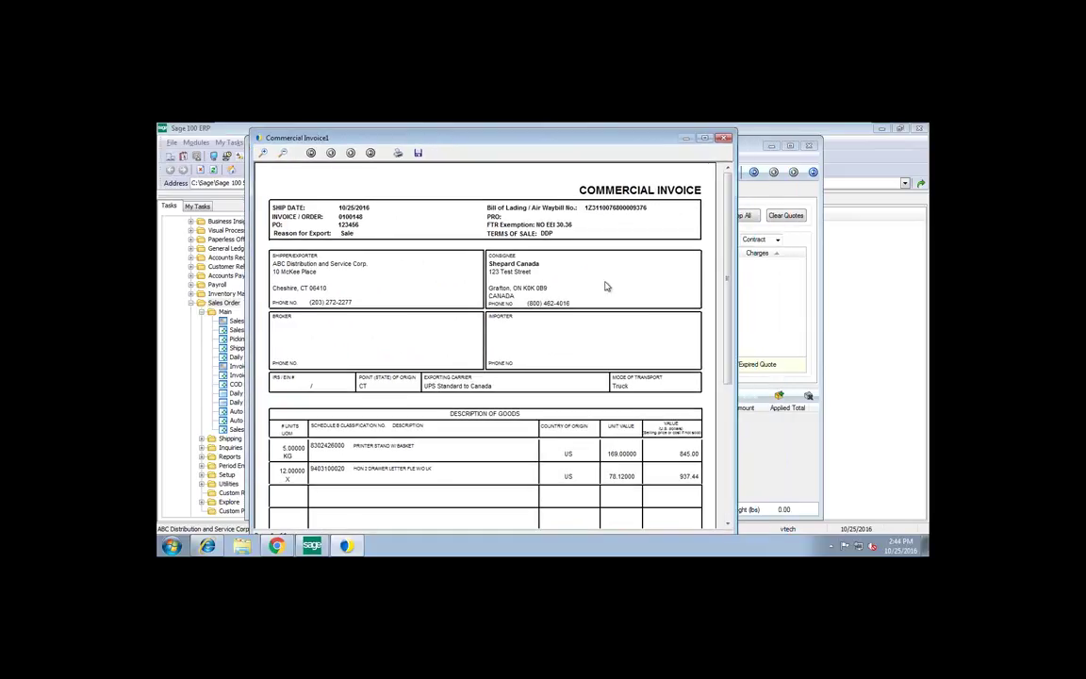
{"action": "scroll", "coordinate": [511, 243], "scroll_direction": "down", "scroll_amount": 1}
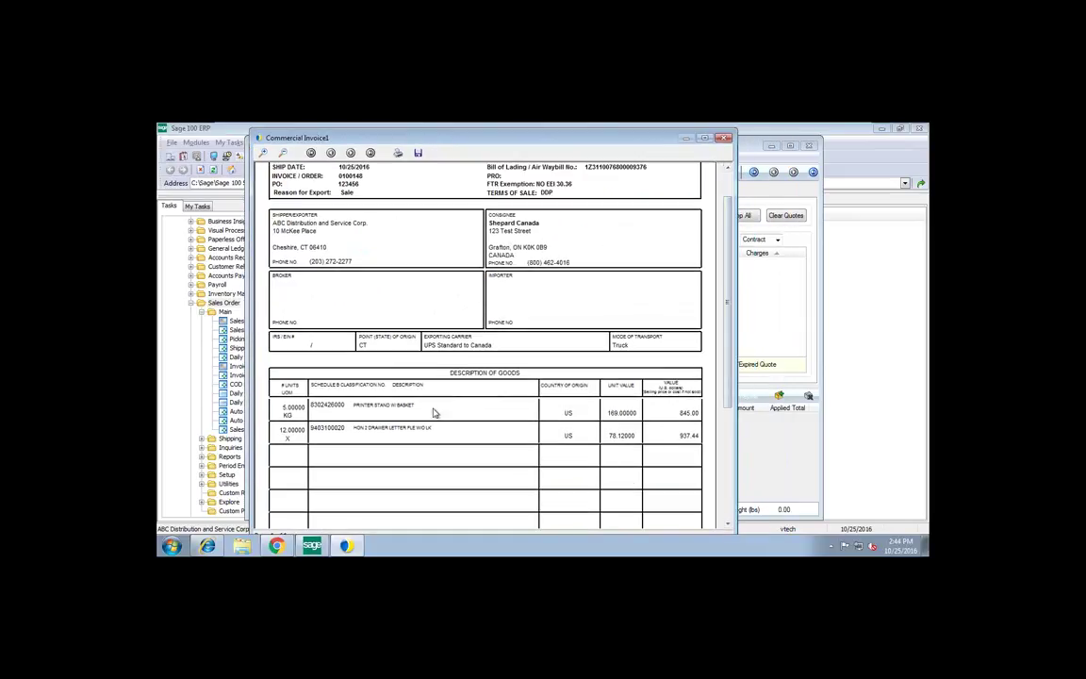
{"action": "left_click", "coordinate": [731, 450]}
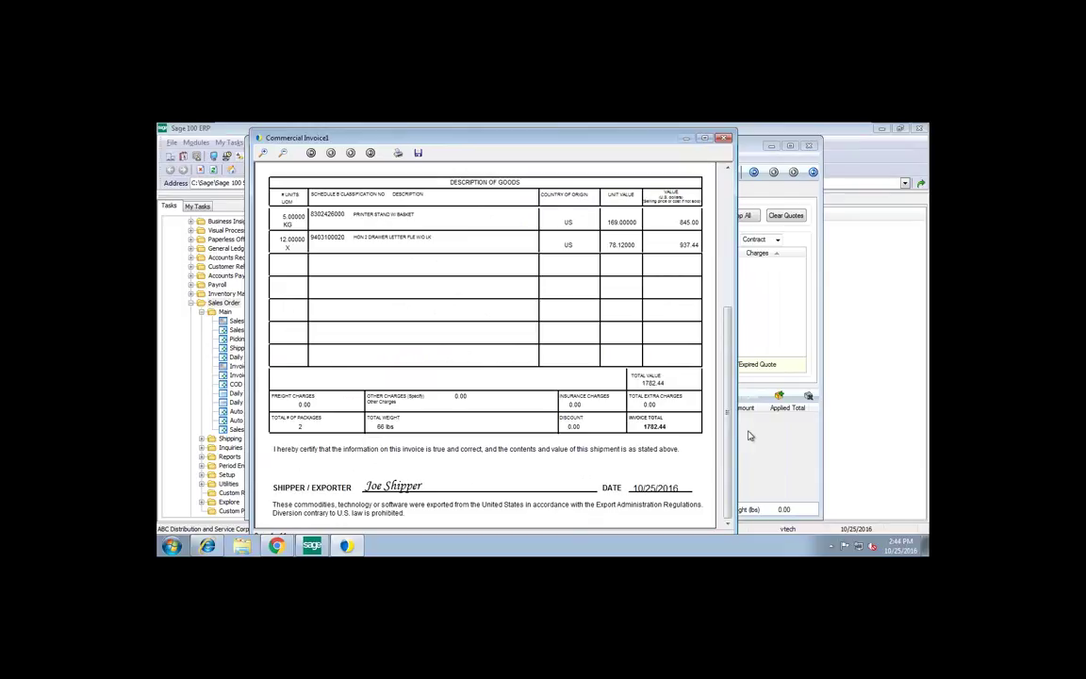
{"action": "scroll", "coordinate": [681, 300], "scroll_direction": "up", "scroll_amount": 10}
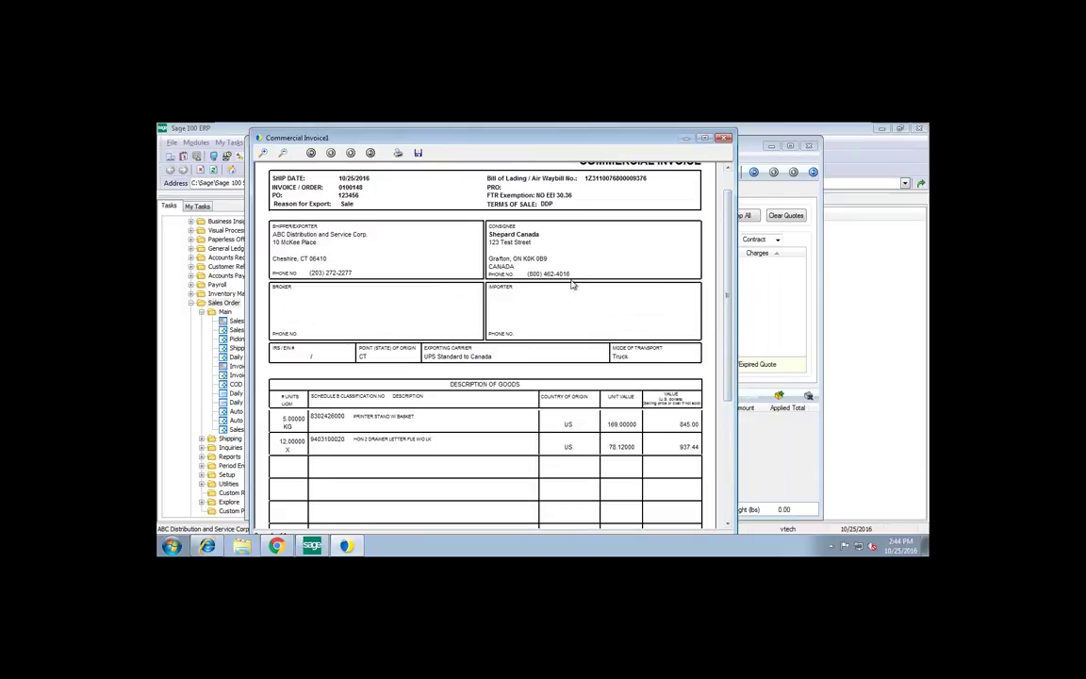
{"action": "left_click", "coordinate": [724, 137]}
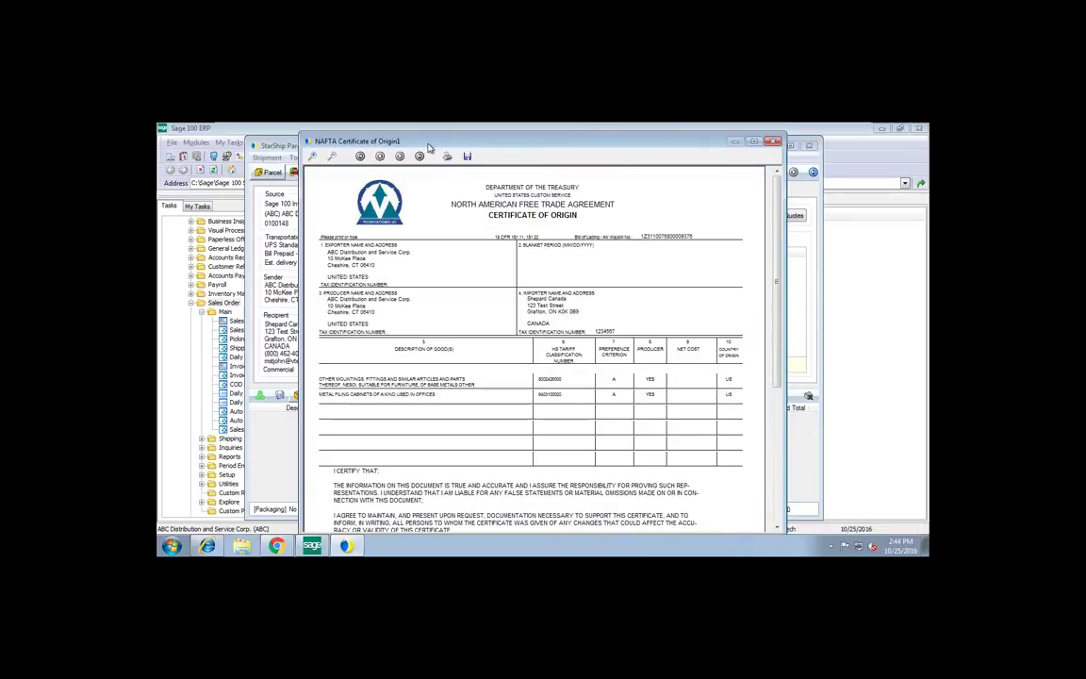
Scroll through the NAFTA Certificate of Origin, close it, and dismiss the Windows activation prompt
{"action": "mouse_move", "coordinate": [387, 137]}
{"action": "left_mouse_down"}
{"action": "mouse_move", "coordinate": [330, 130]}
{"action": "mouse_move", "coordinate": [405, 140]}
{"action": "left_mouse_up"}
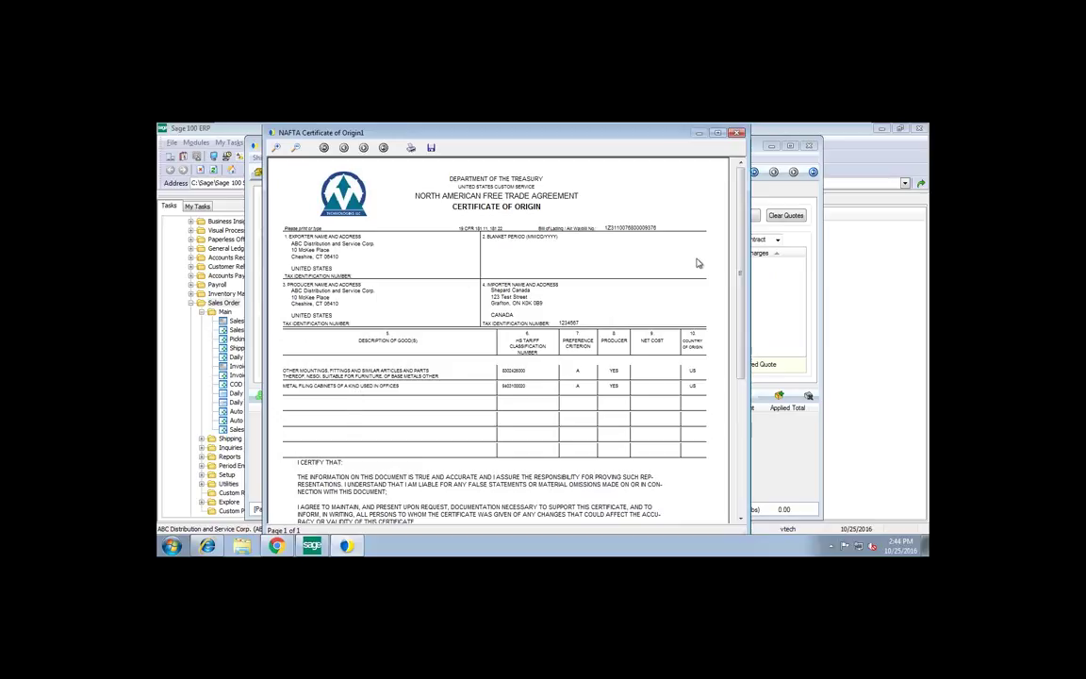
{"action": "scroll", "coordinate": [694, 365], "scroll_direction": "down", "scroll_amount": 5}
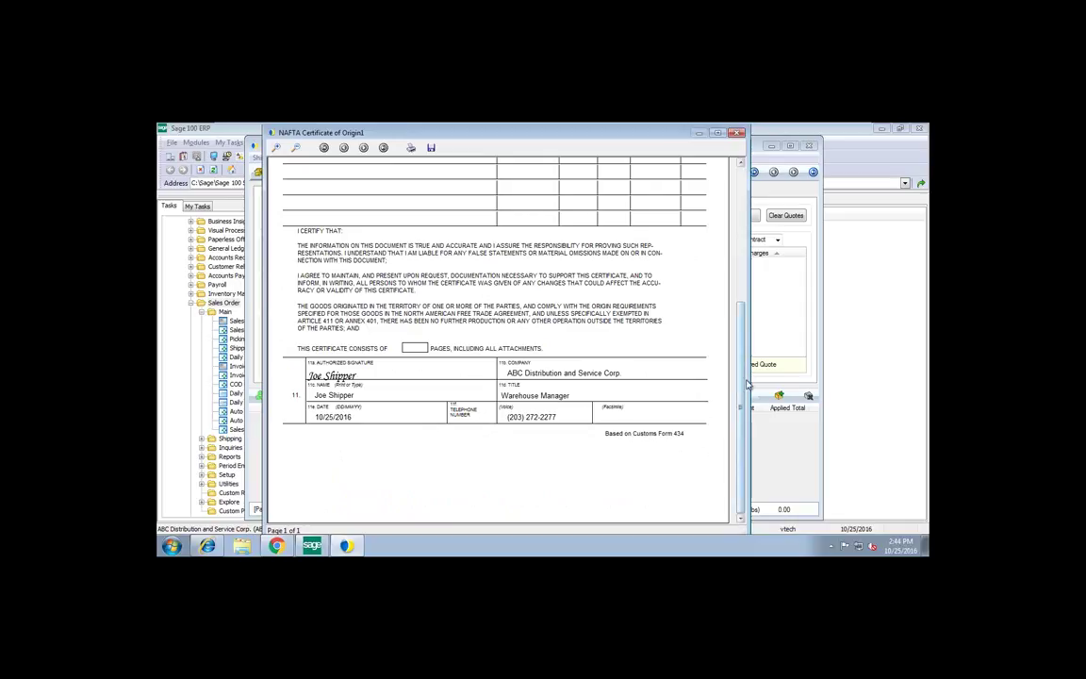
{"action": "scroll", "coordinate": [709, 219], "scroll_direction": "up", "scroll_amount": 5}
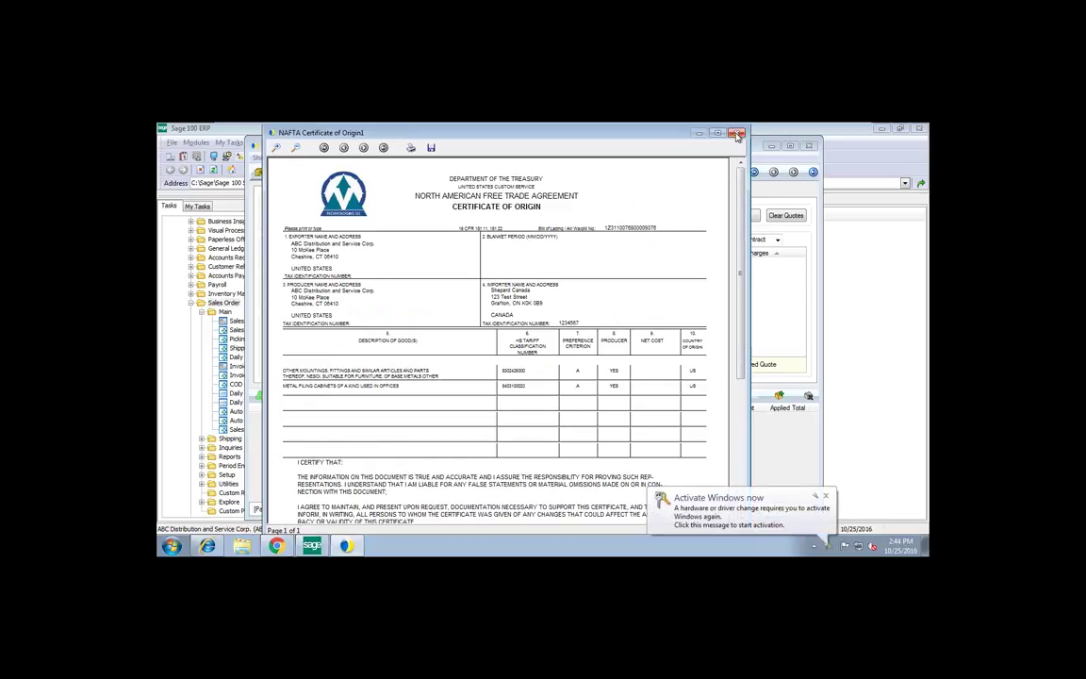
{"action": "left_click", "coordinate": [737, 136]}
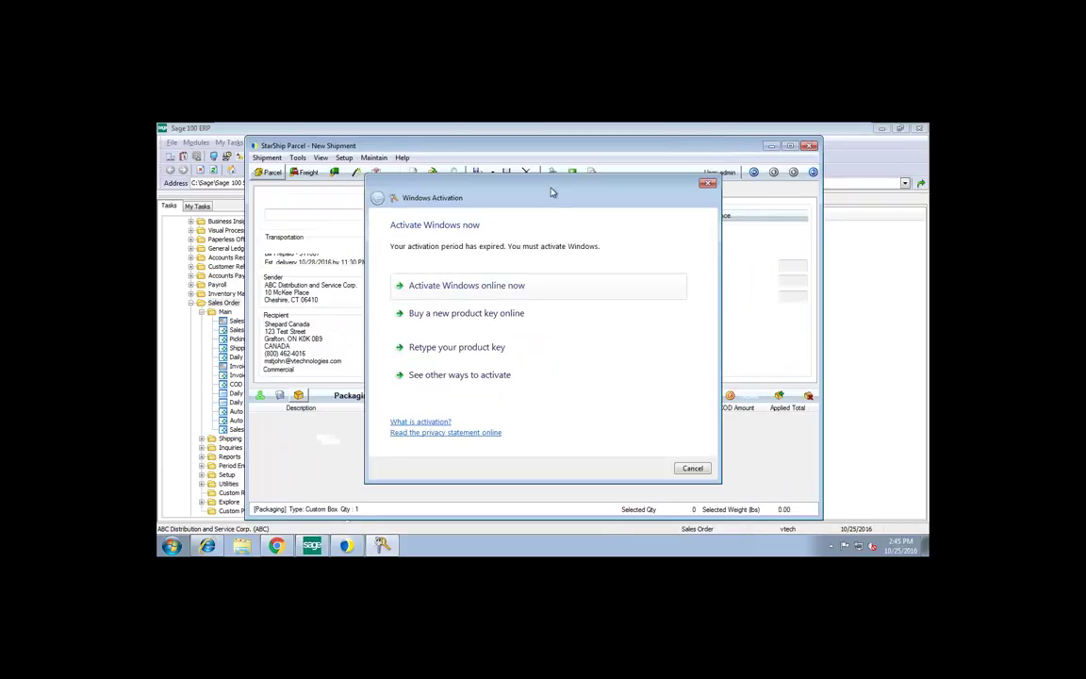
{"action": "left_click", "coordinate": [708, 186]}
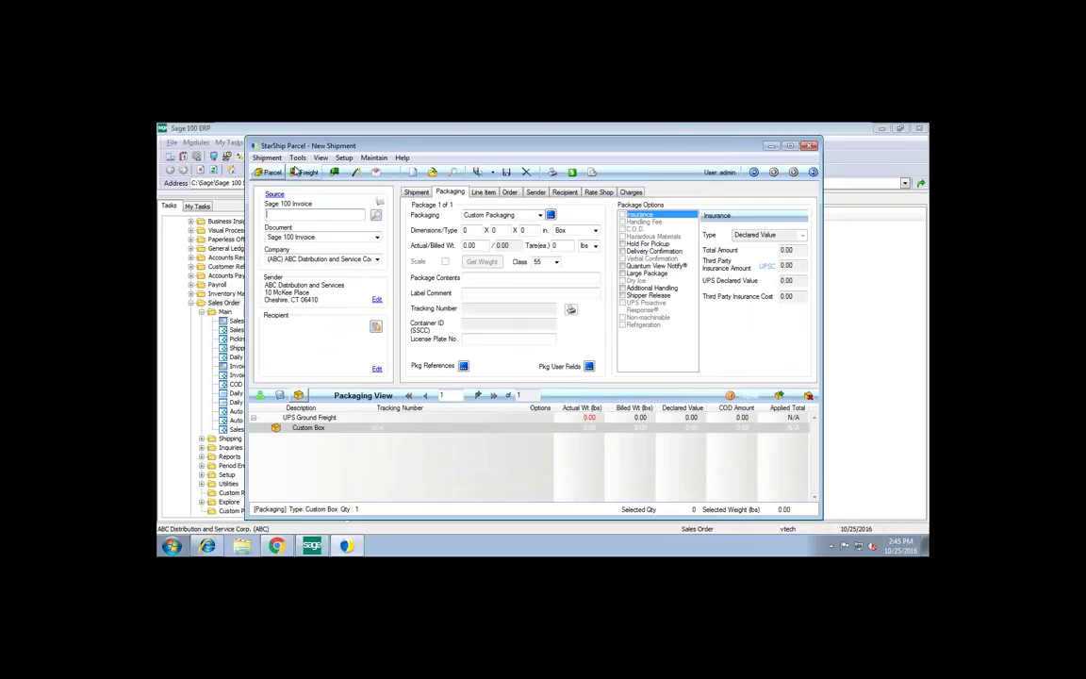
Set StarShip aside and load the shipped order's invoice into S/O Invoice Data Entry
{"action": "left_click_drag", "start_coordinate": [349, 146], "coordinate": [349, 188]}
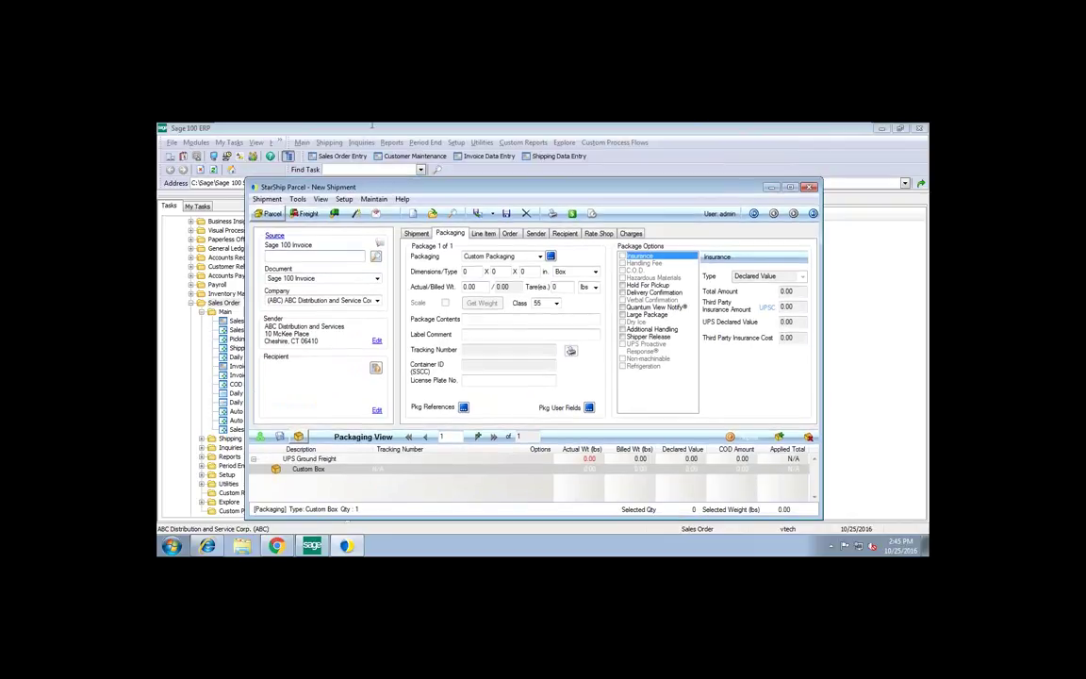
{"action": "left_click", "coordinate": [771, 187]}
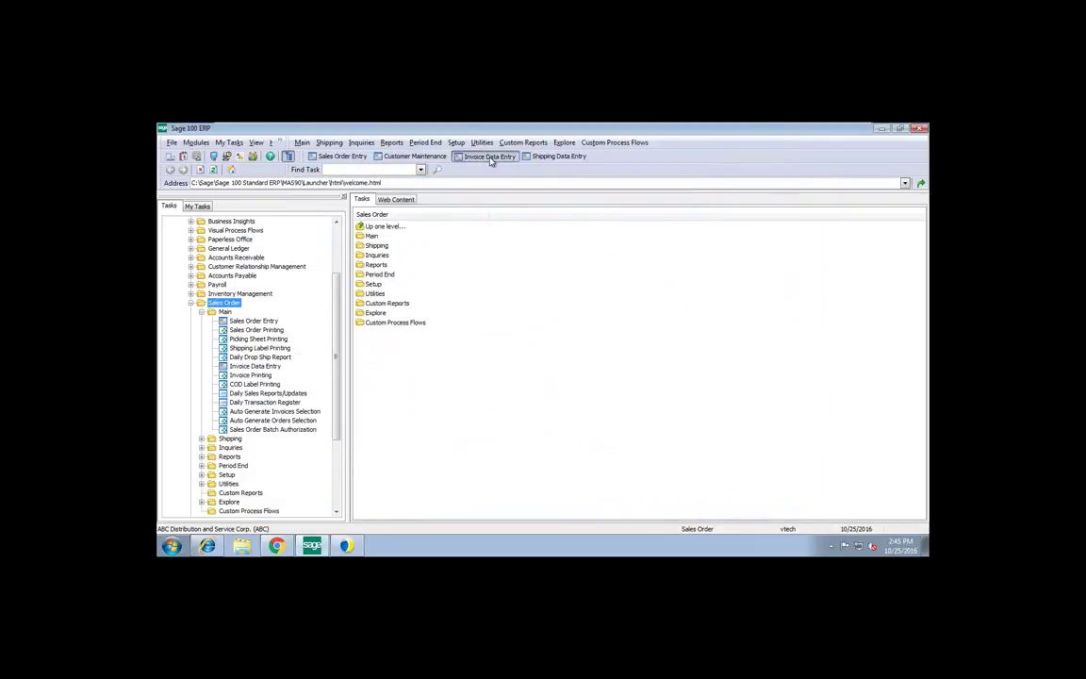
{"action": "left_click", "coordinate": [491, 156]}
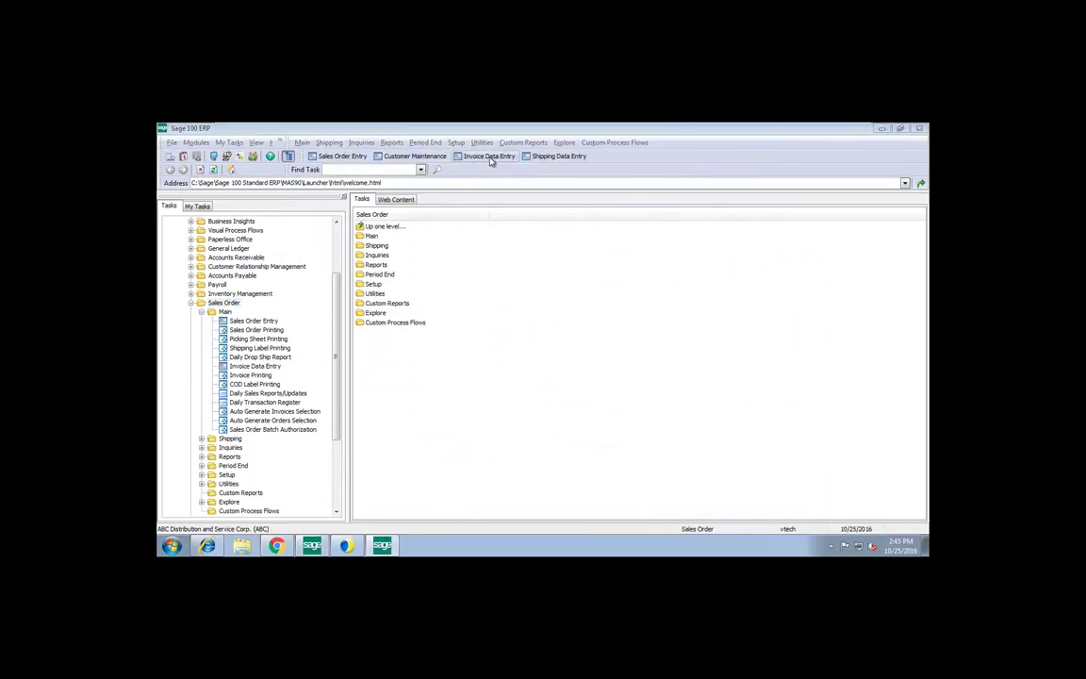
{"action": "left_click", "coordinate": [417, 150]}
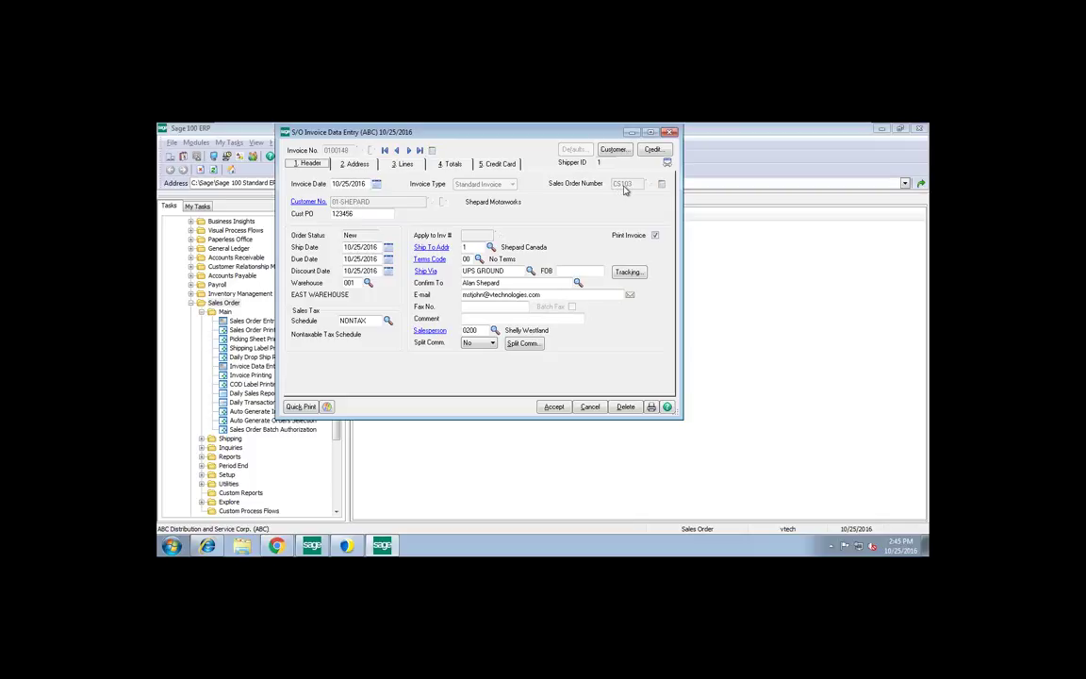
{"action": "left_click", "coordinate": [628, 271]}
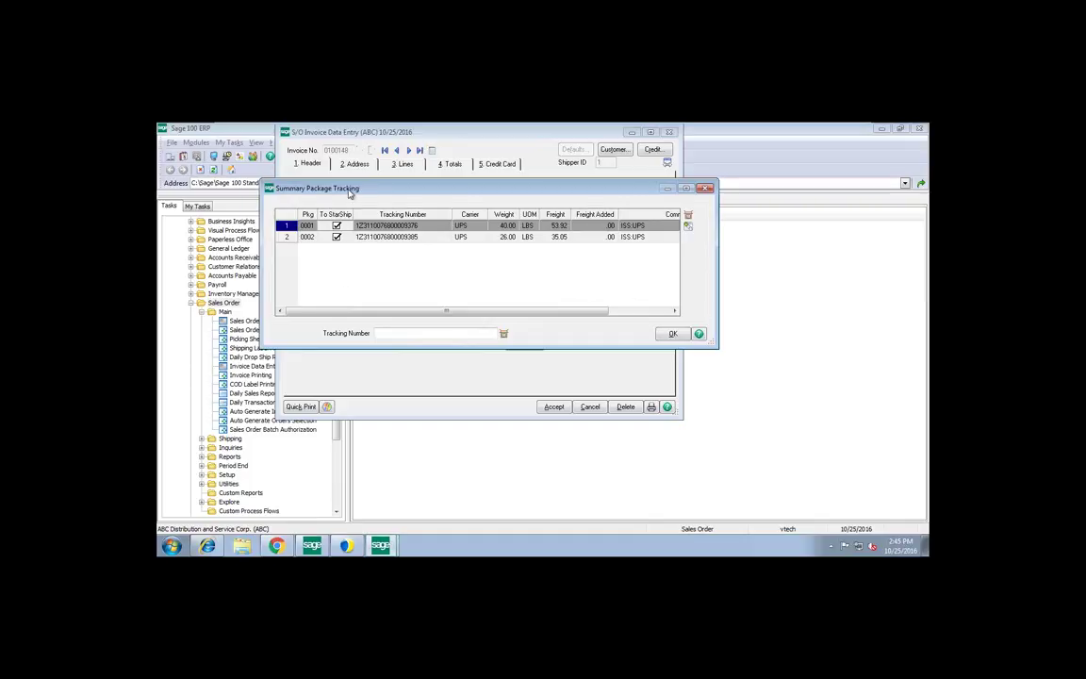
{"action": "left_click_drag", "start_coordinate": [314, 179], "coordinate": [270, 172]}
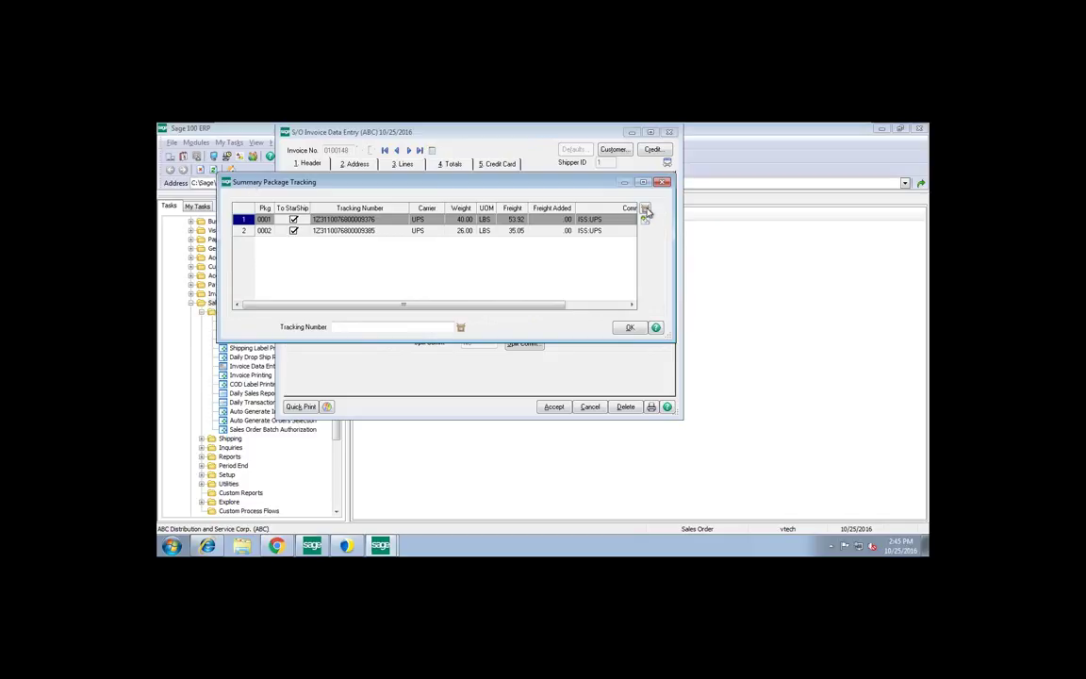
{"action": "left_click", "coordinate": [645, 218]}
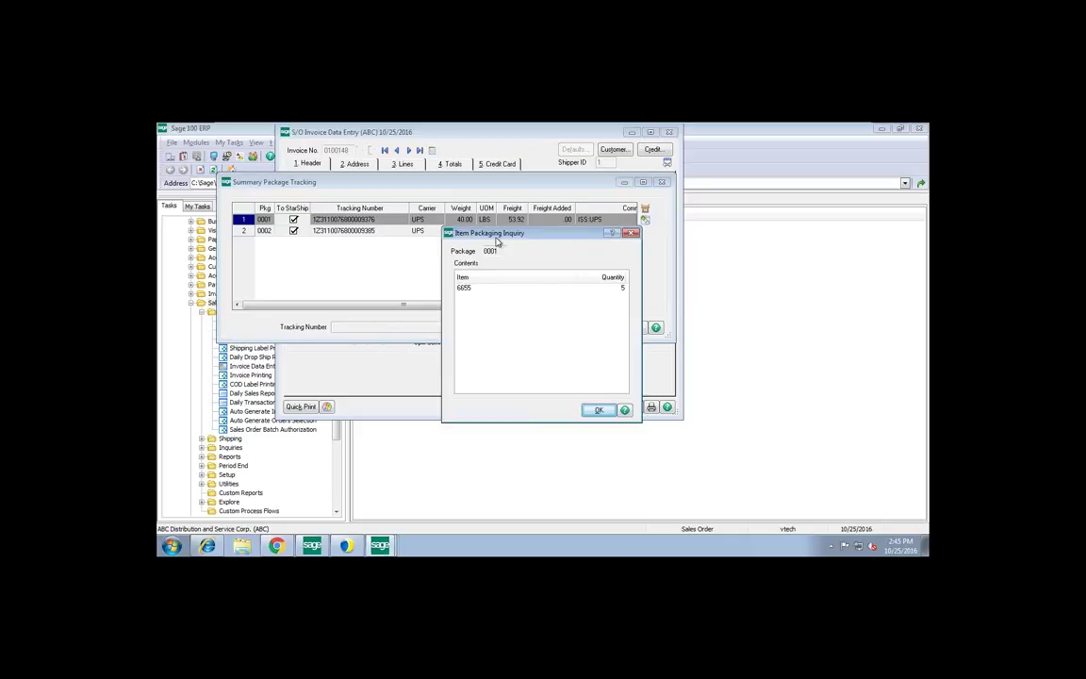
{"action": "left_click", "coordinate": [595, 411]}
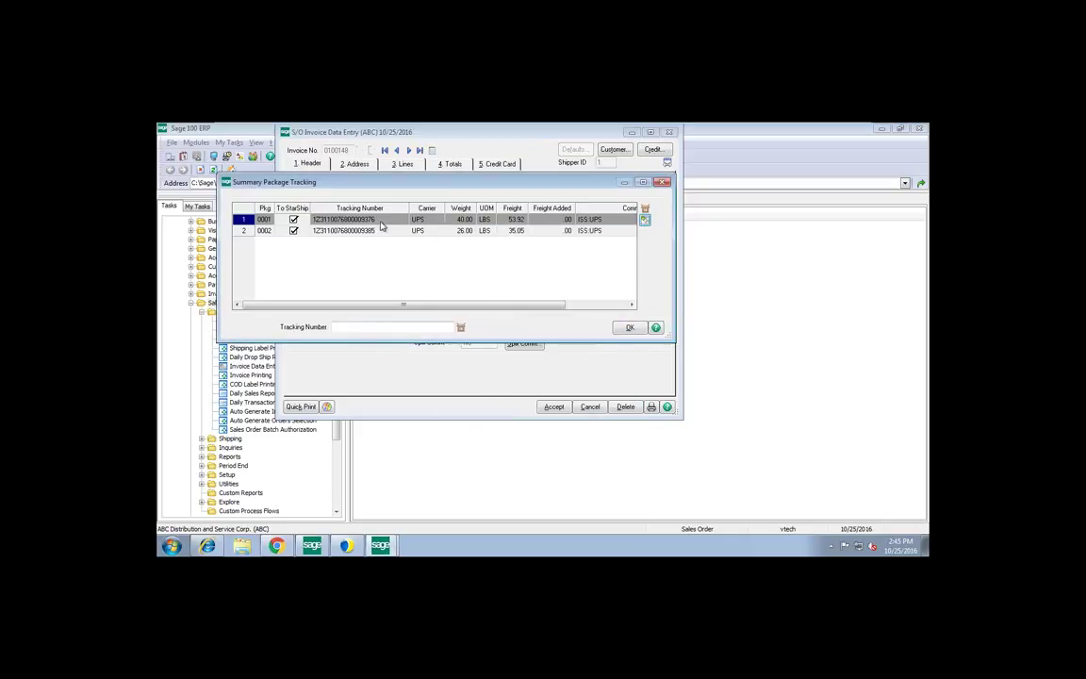
{"action": "left_click", "coordinate": [630, 329]}
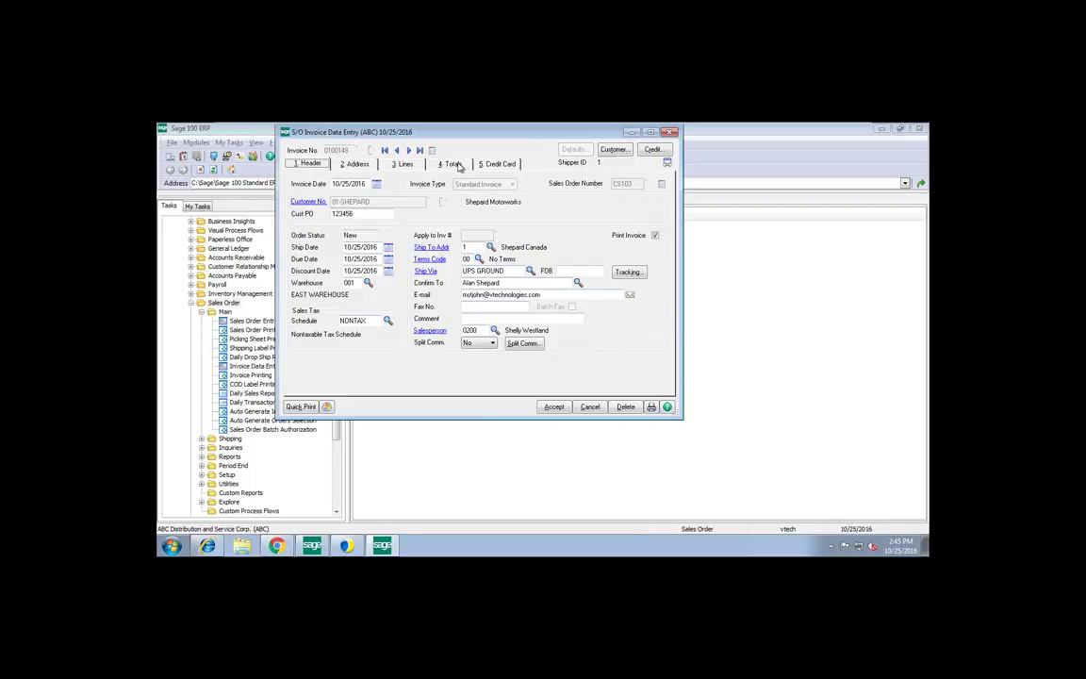
Verify 88.97 freight and a 1,871.41 net invoice on the Totals tab, then accept the invoice
{"action": "left_click", "coordinate": [452, 164]}
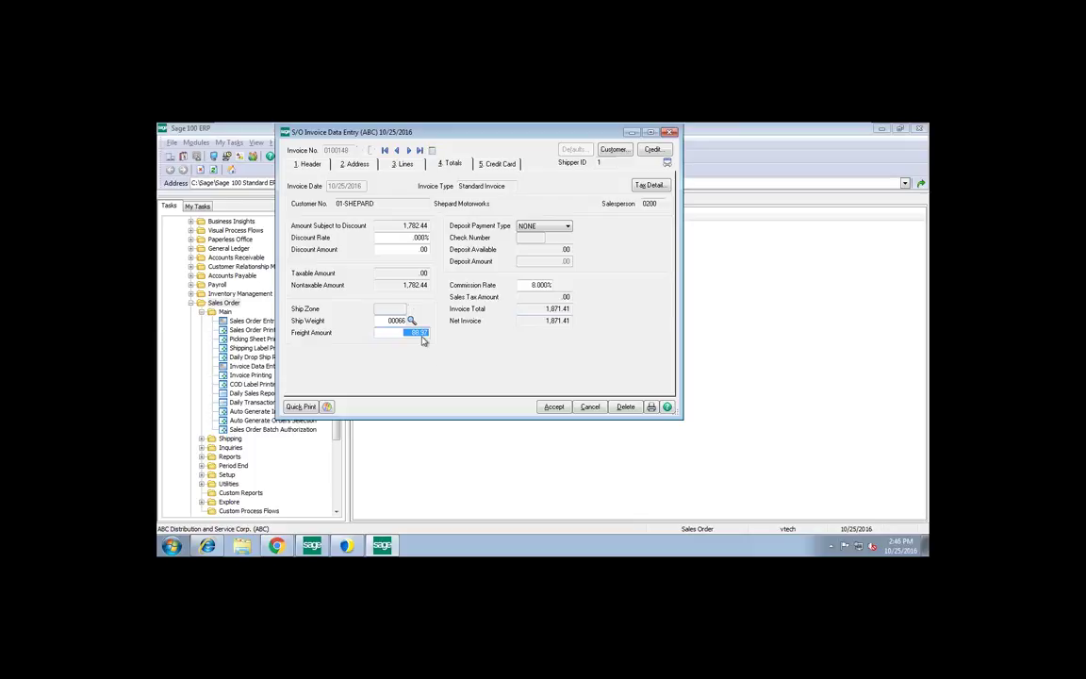
{"action": "left_click", "coordinate": [553, 406]}
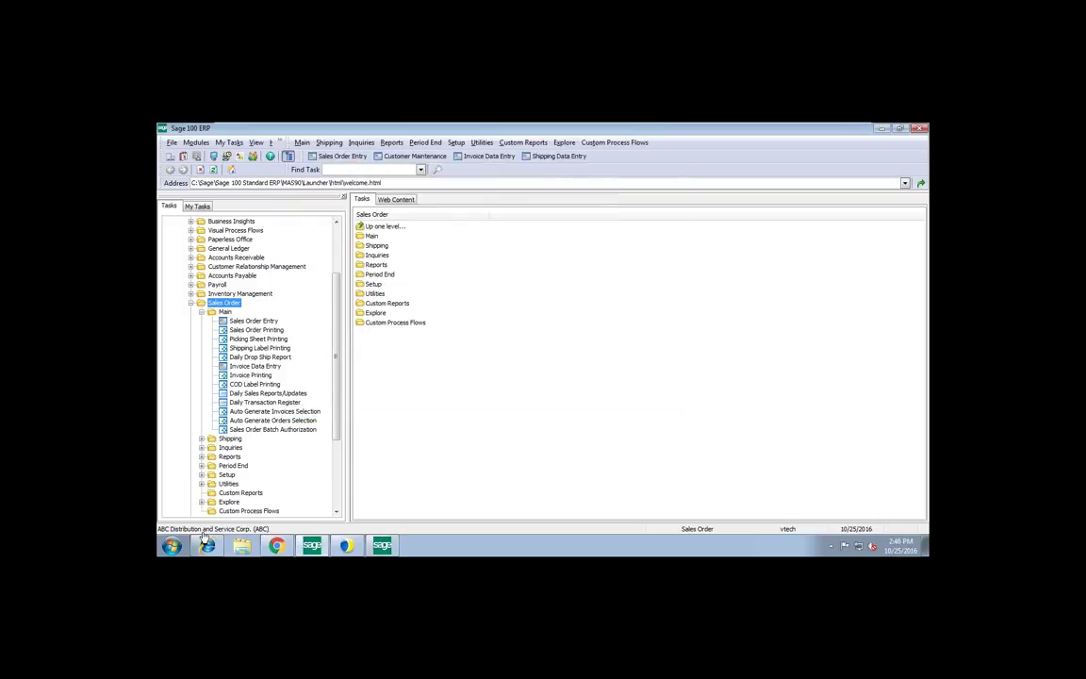
Log on to eNotify Email Viewer, open Pending, and enlarge the PO 123456 ship notification preview
{"action": "mouse_move", "coordinate": [281, 551]}
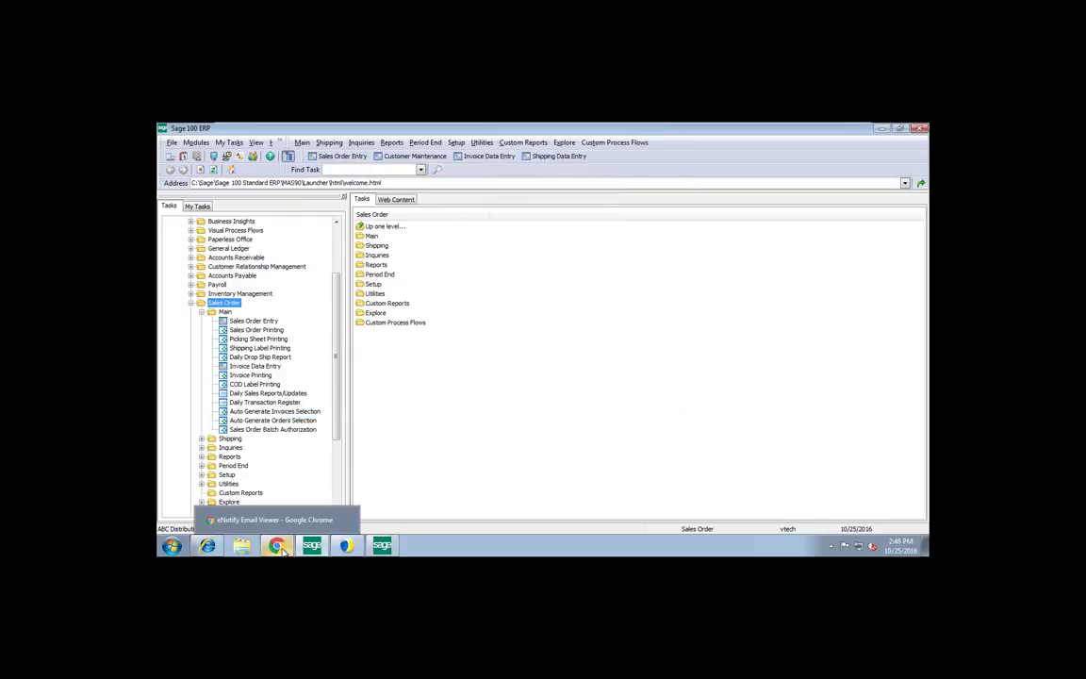
{"action": "left_click", "coordinate": [273, 519]}
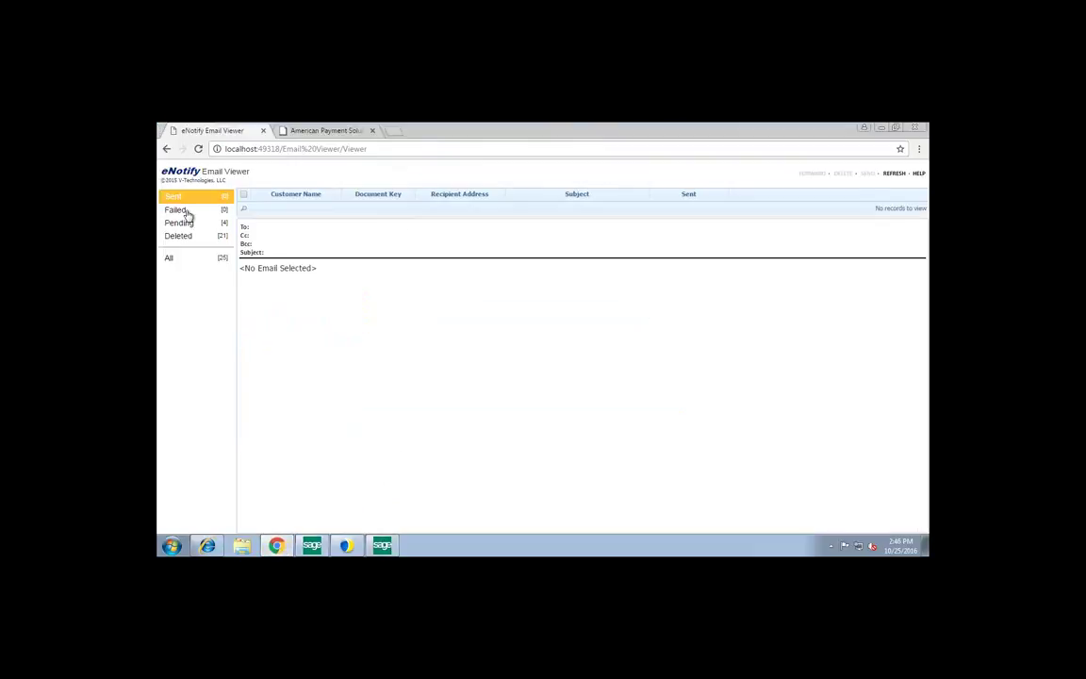
{"action": "left_click", "coordinate": [199, 149]}
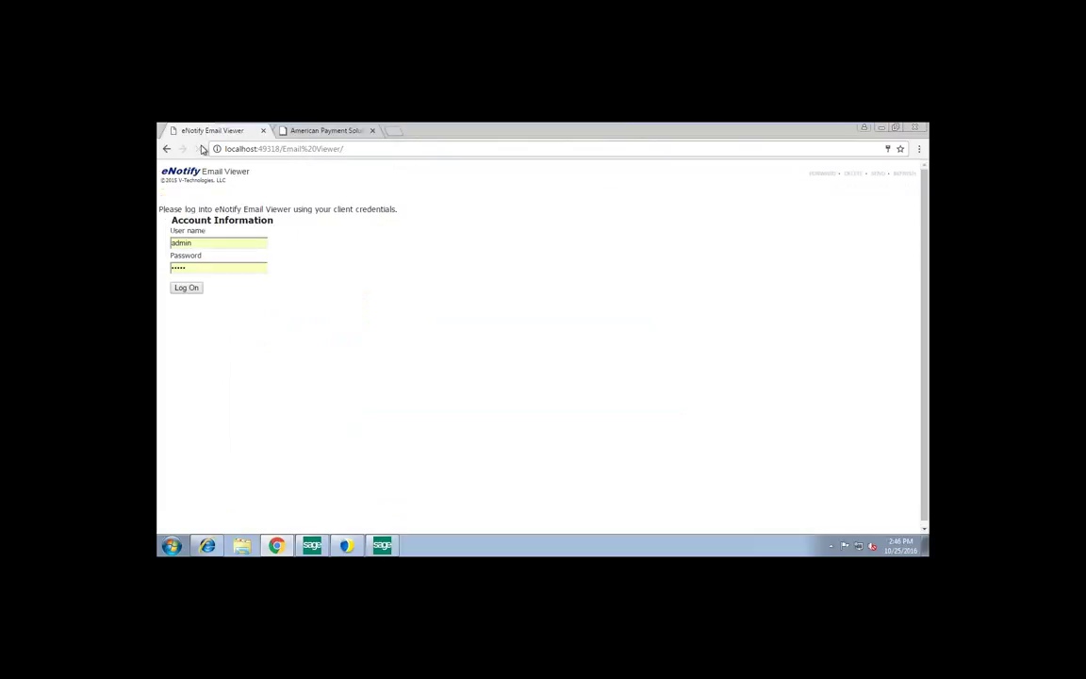
{"action": "left_click", "coordinate": [189, 290]}
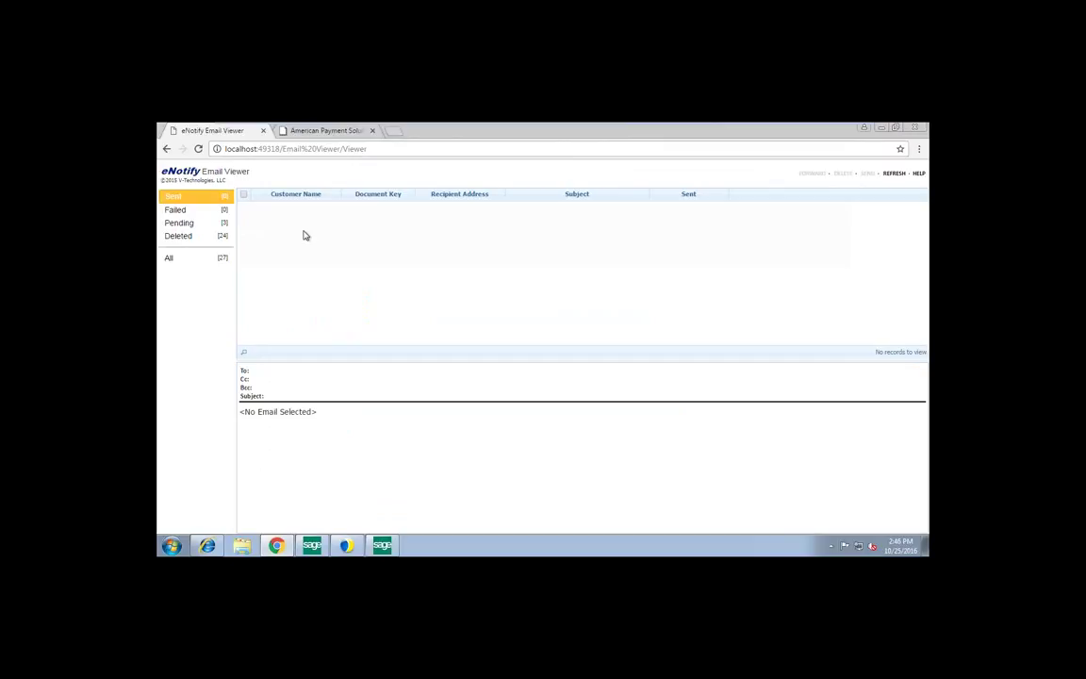
{"action": "left_click", "coordinate": [207, 224]}
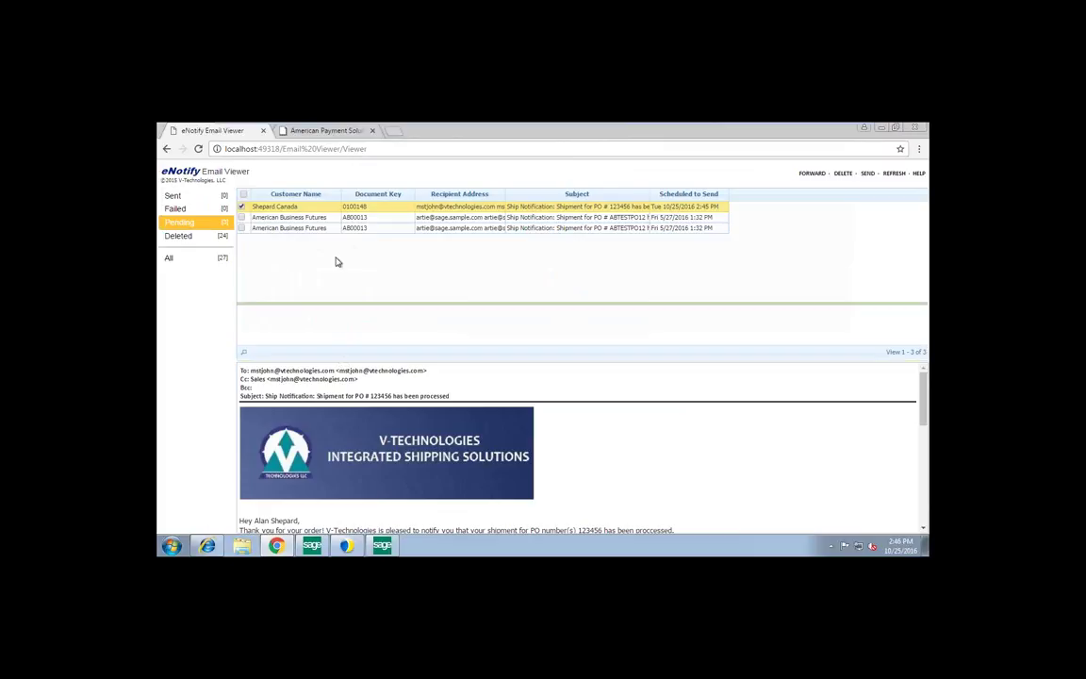
{"action": "left_click_drag", "start_coordinate": [333, 226], "coordinate": [332, 223]}
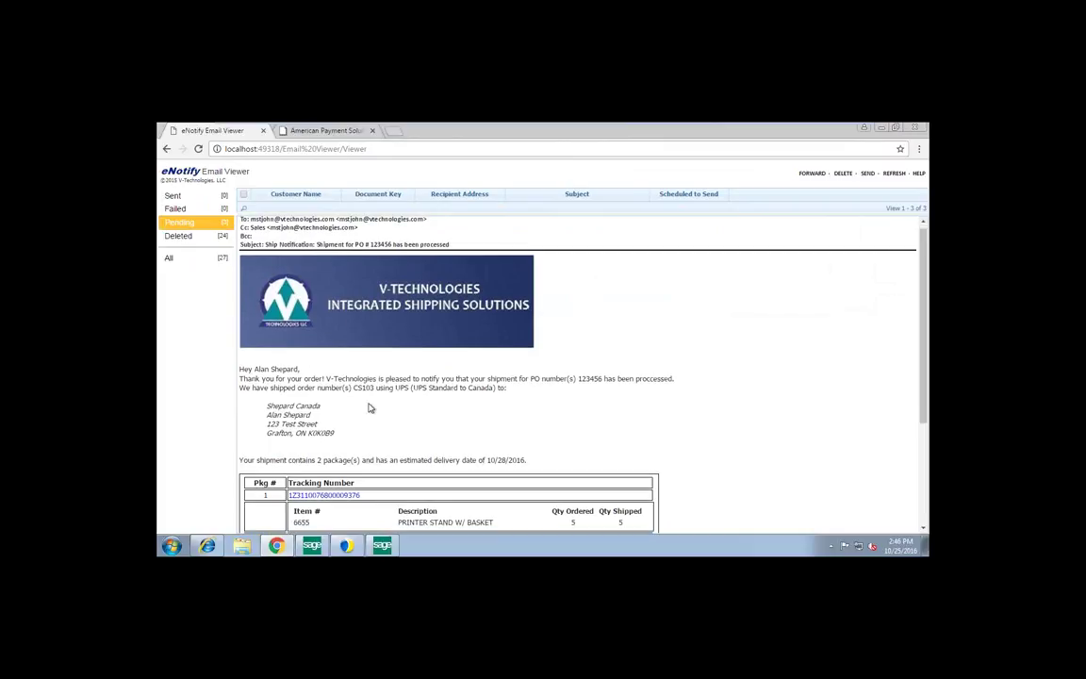
{"action": "scroll", "coordinate": [369, 407], "scroll_direction": "down", "scroll_amount": 2}
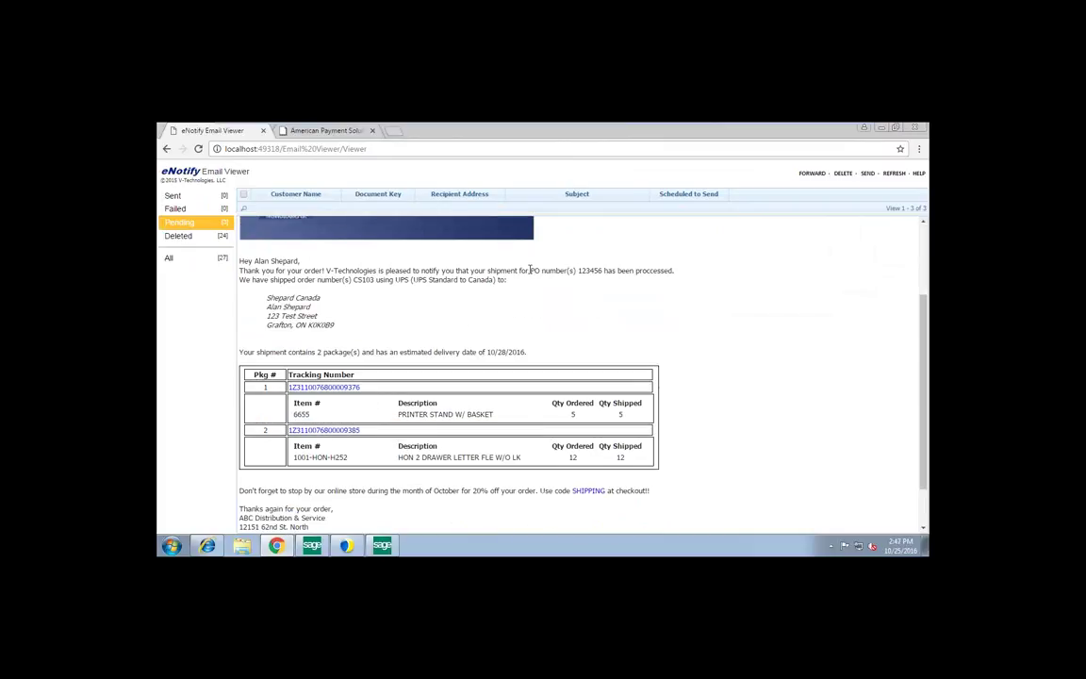
{"action": "left_click_drag", "start_coordinate": [239, 270], "coordinate": [602, 270]}
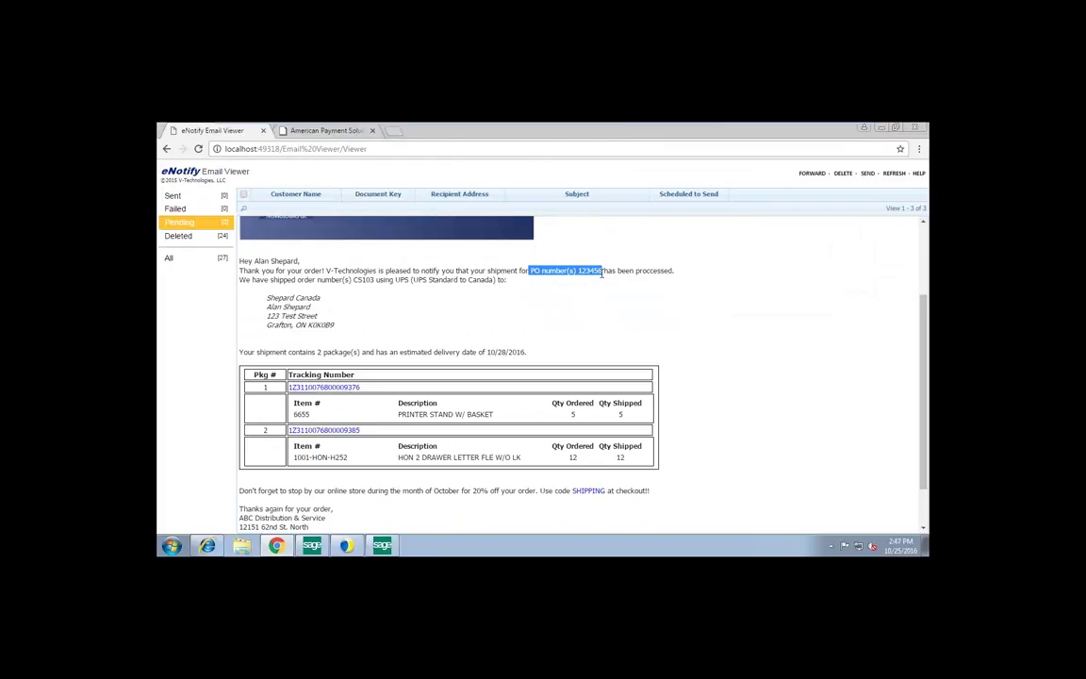
{"action": "left_click_drag", "start_coordinate": [279, 280], "coordinate": [477, 281]}
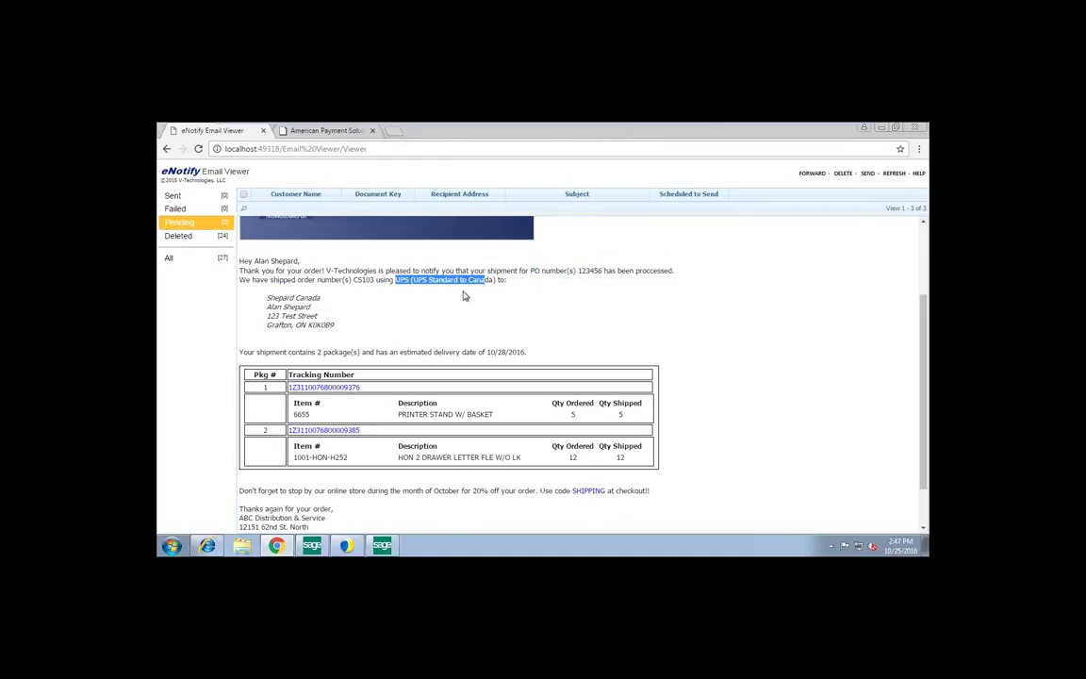
{"action": "left_click_drag", "start_coordinate": [285, 298], "coordinate": [321, 351]}
{"action": "left_click_drag", "start_coordinate": [482, 352], "coordinate": [546, 359]}
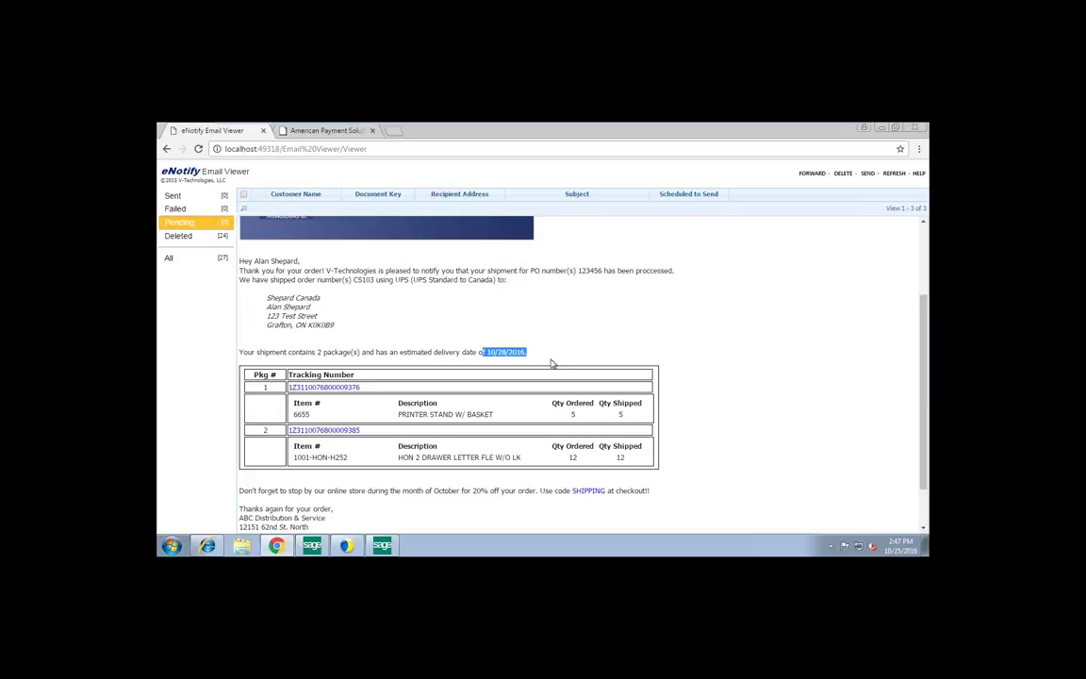
{"action": "scroll", "coordinate": [552, 358], "scroll_direction": "down", "scroll_amount": 1}
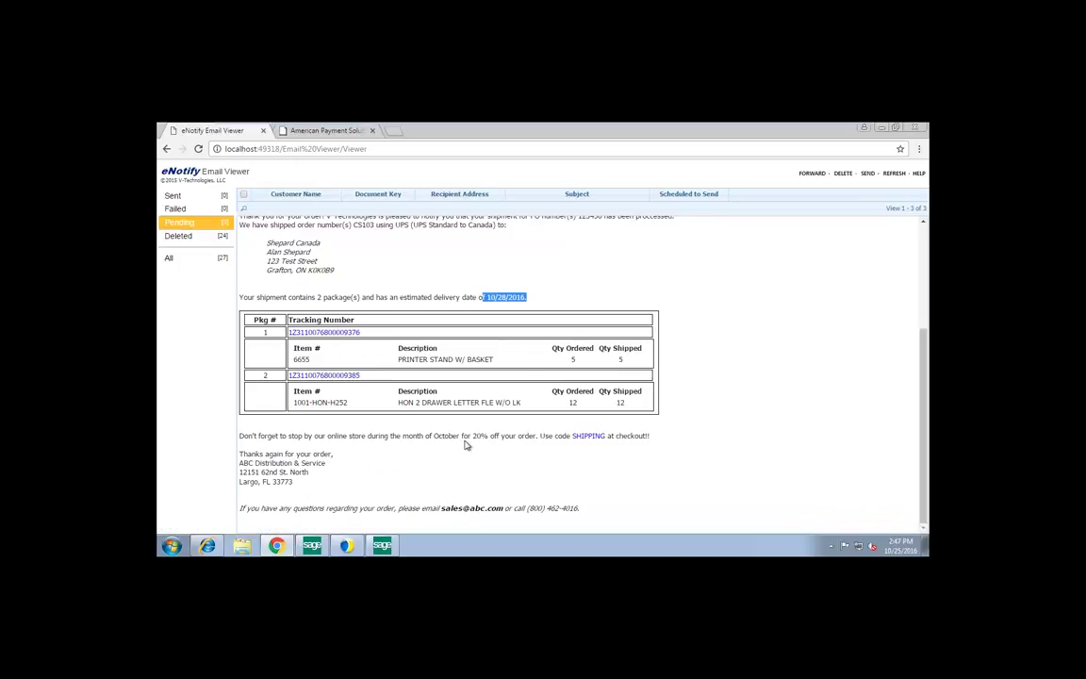
{"action": "left_click_drag", "start_coordinate": [434, 436], "coordinate": [489, 435]}
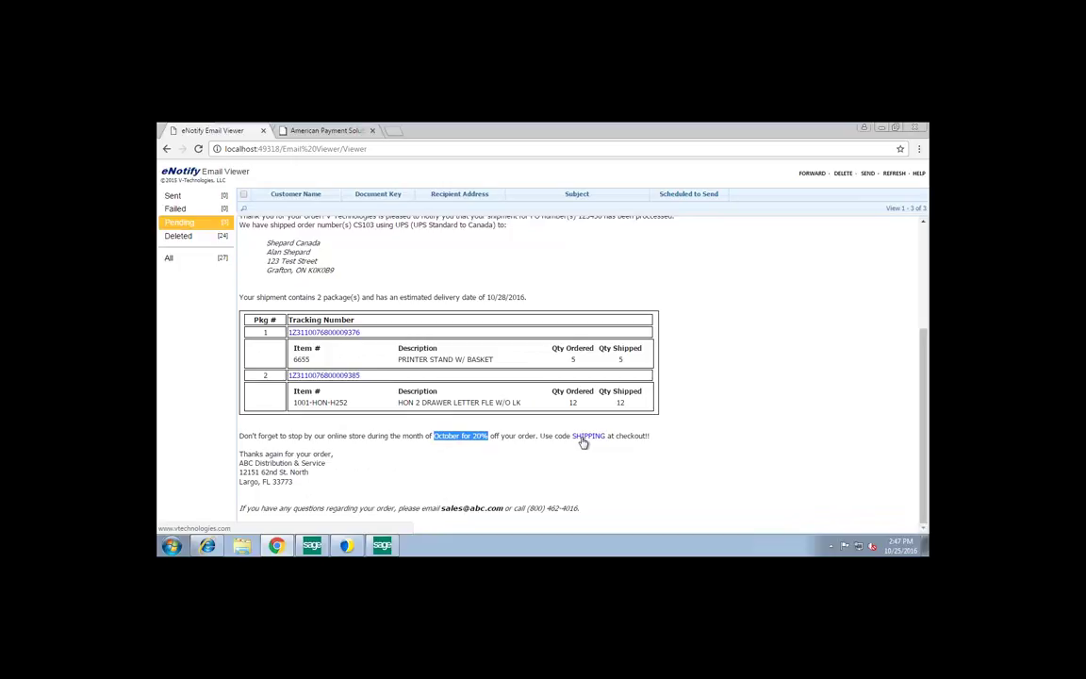
{"action": "left_click", "coordinate": [546, 475]}
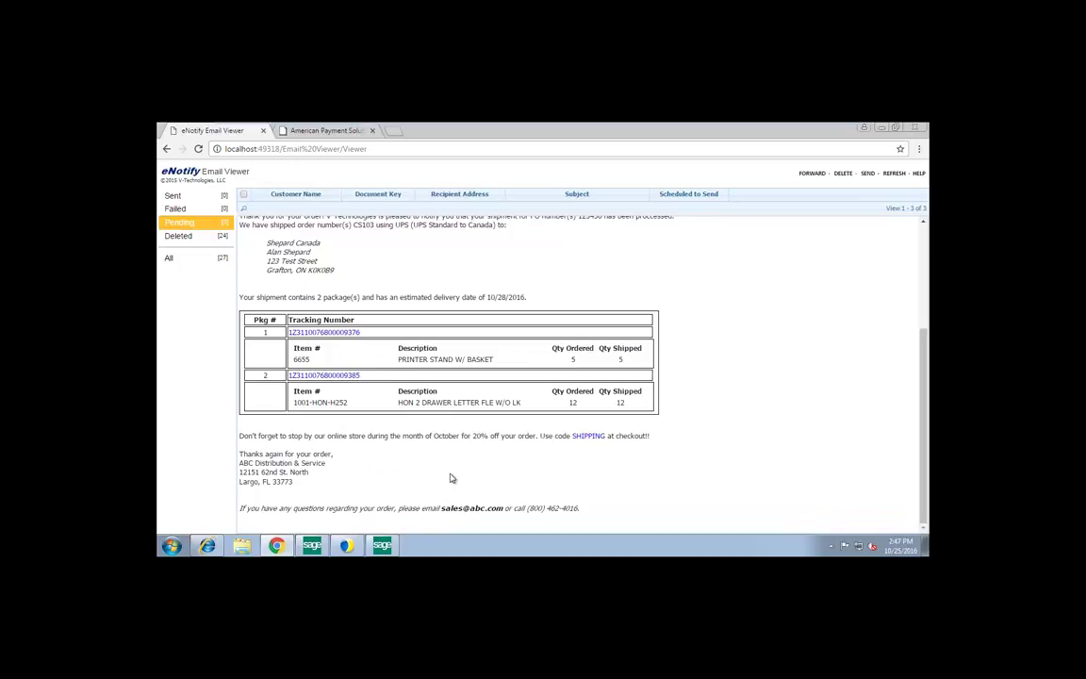
{"action": "left_click_drag", "start_coordinate": [434, 435], "coordinate": [490, 435]}
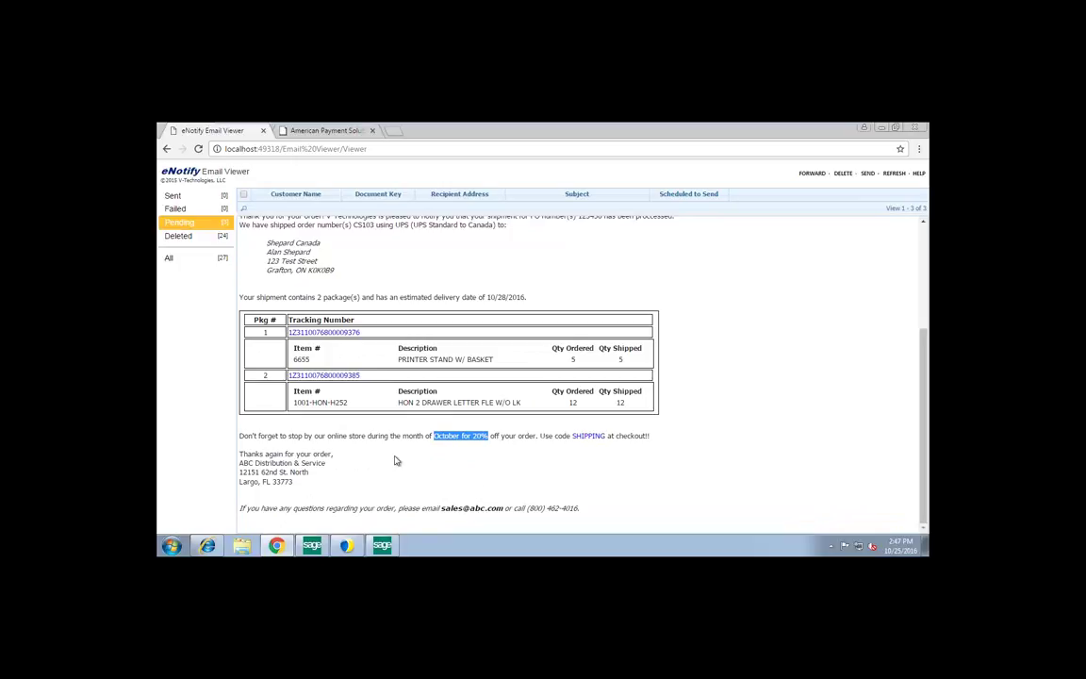
Switch from Sage 100 ERP to the StarShip Dashboard with its Top 5 Customers and Shipments charts
{"action": "key", "text": "alt+Tab"}
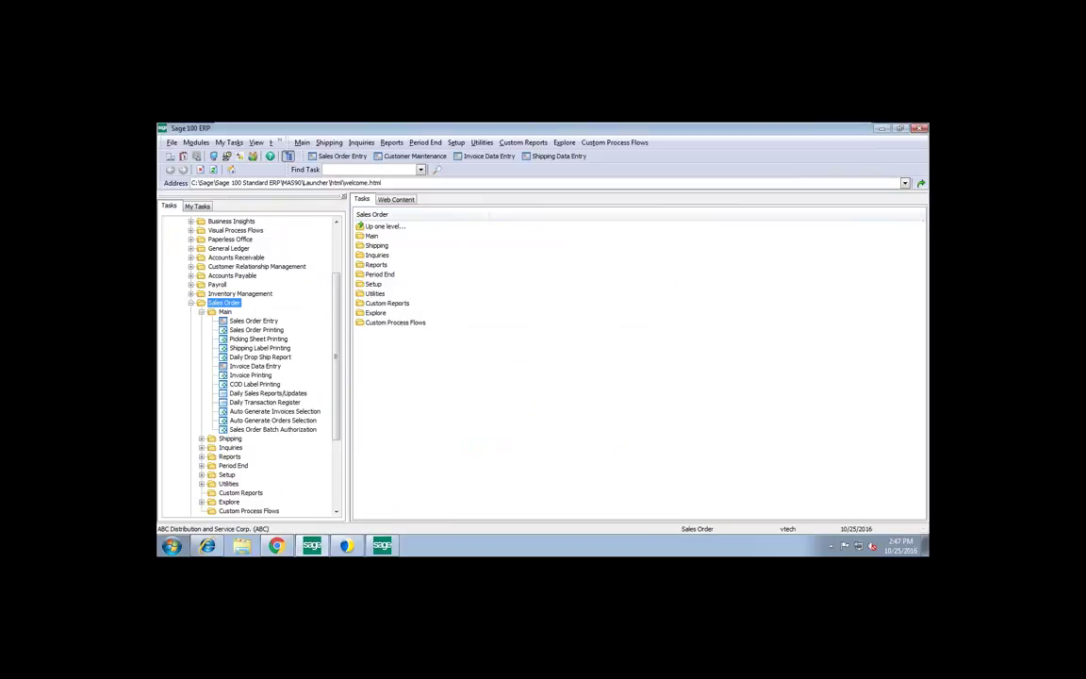
{"action": "left_click", "coordinate": [207, 546]}
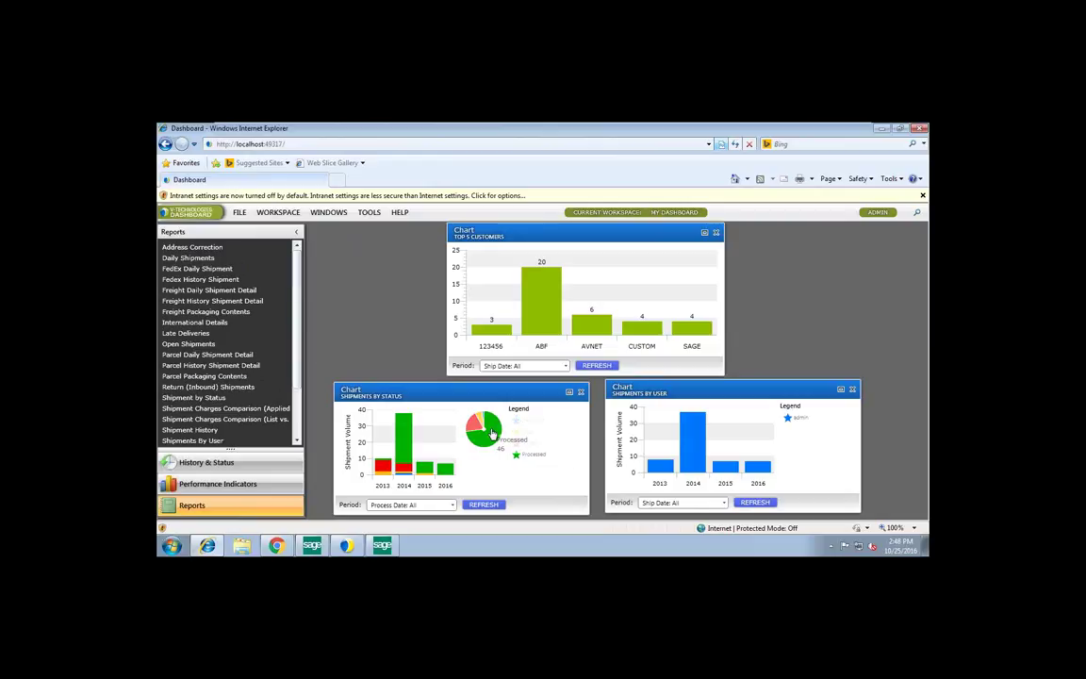
Show Performance Indicators and open the ABF bar's 20-record Shipments view from Top 5 Customers
{"action": "mouse_move", "coordinate": [491, 433]}
{"action": "left_click", "coordinate": [234, 486]}
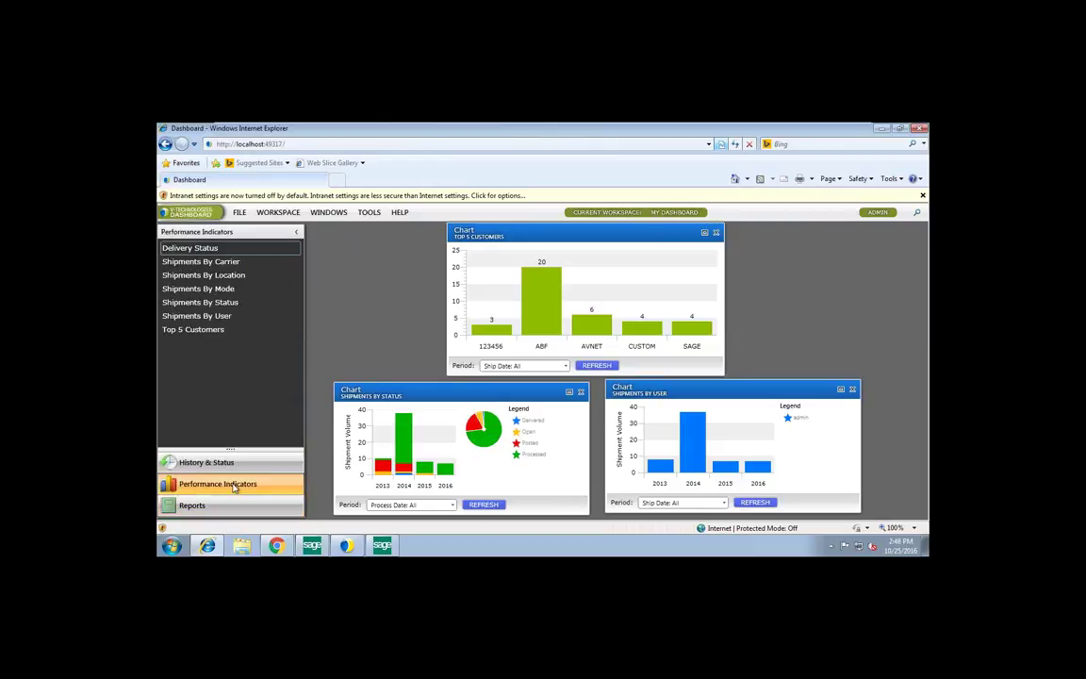
{"action": "left_click_drag", "start_coordinate": [369, 401], "coordinate": [361, 396]}
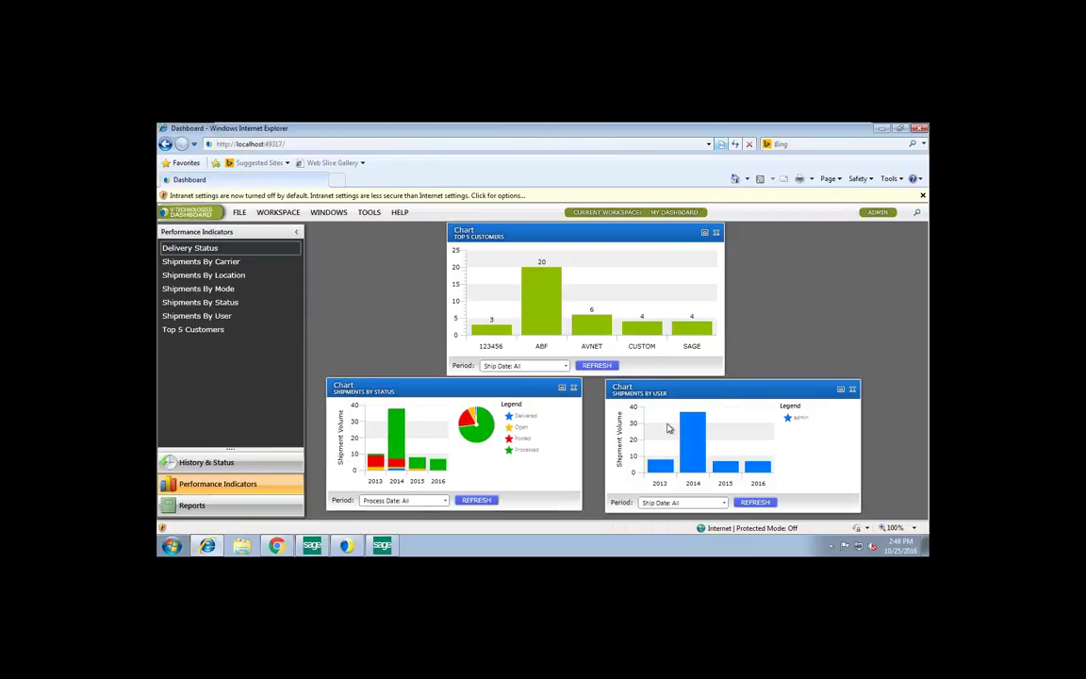
{"action": "mouse_move", "coordinate": [694, 452]}
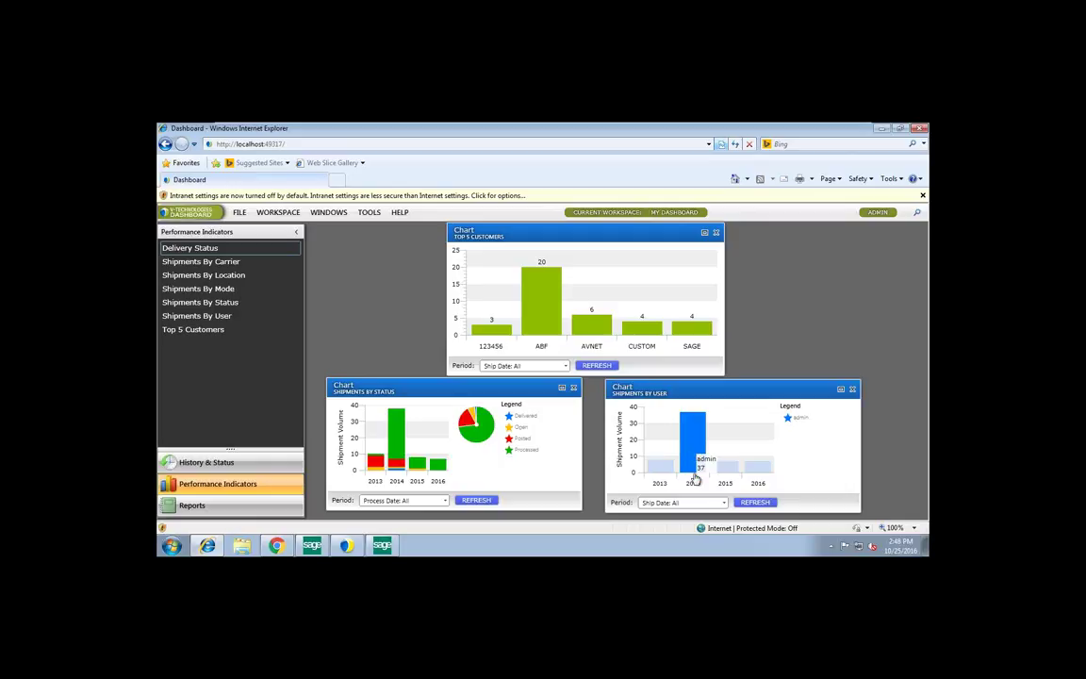
{"action": "mouse_move", "coordinate": [662, 466]}
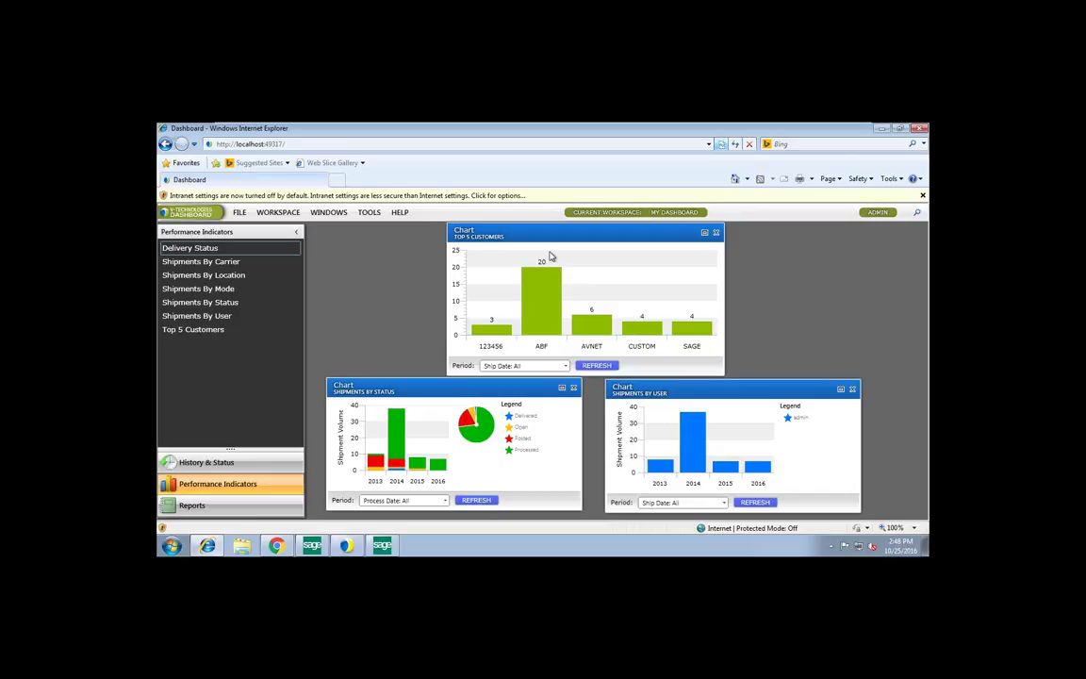
{"action": "left_click", "coordinate": [543, 307]}
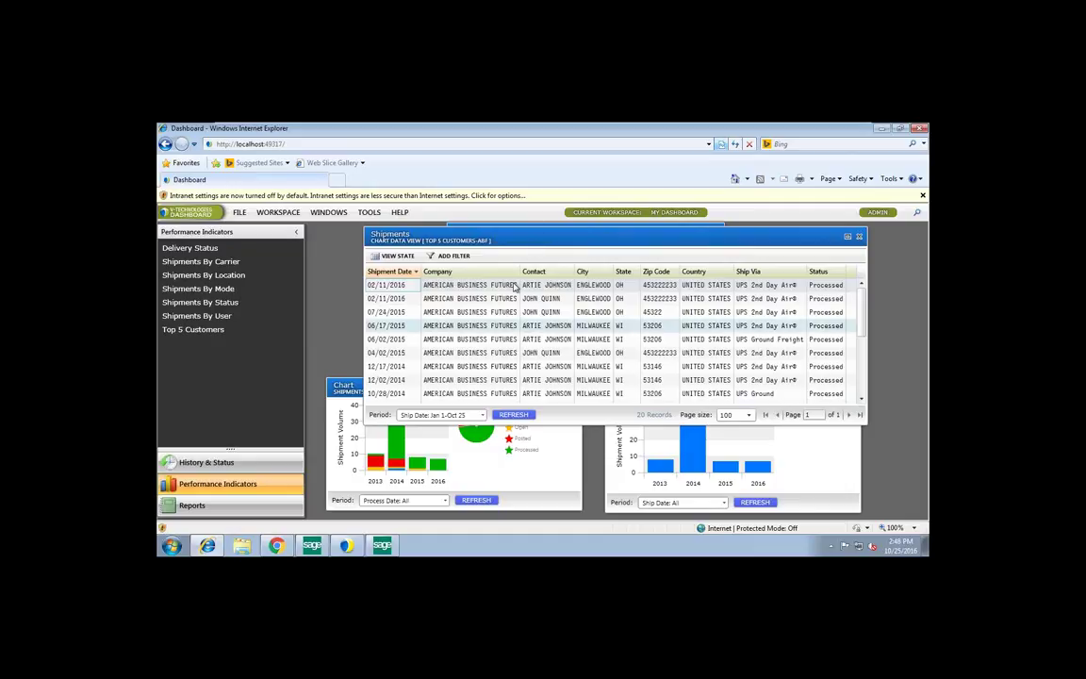
Review the 07/24/2015 shipment's packaging and line items, close the details, and list Reports
{"action": "double_click", "coordinate": [424, 312]}
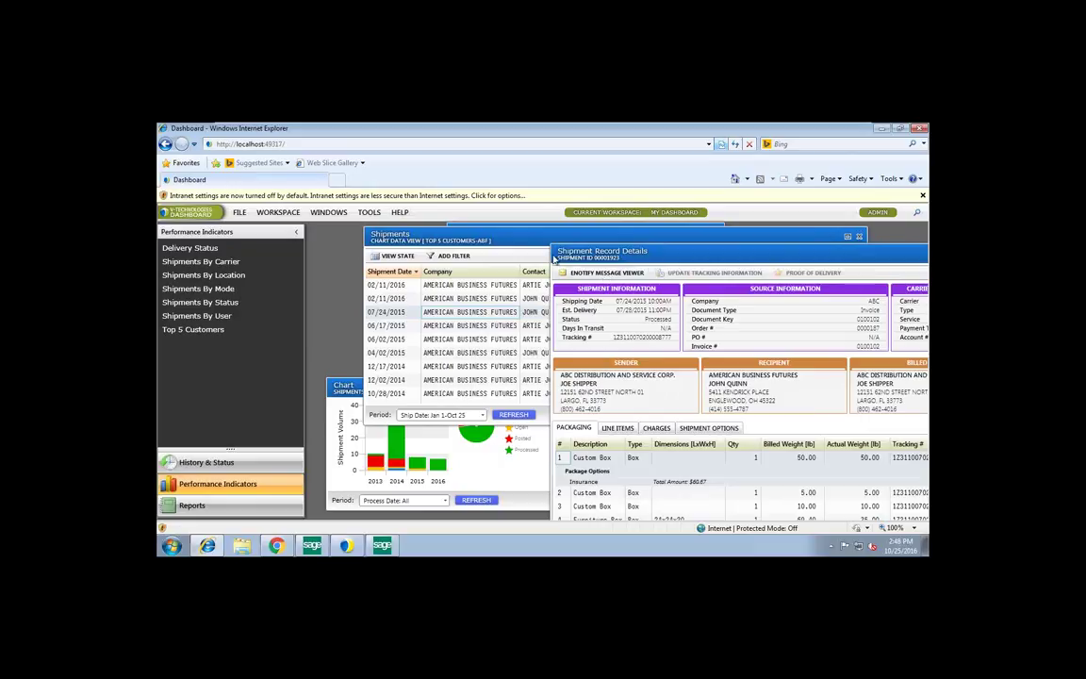
{"action": "left_click_drag", "start_coordinate": [628, 261], "coordinate": [406, 242]}
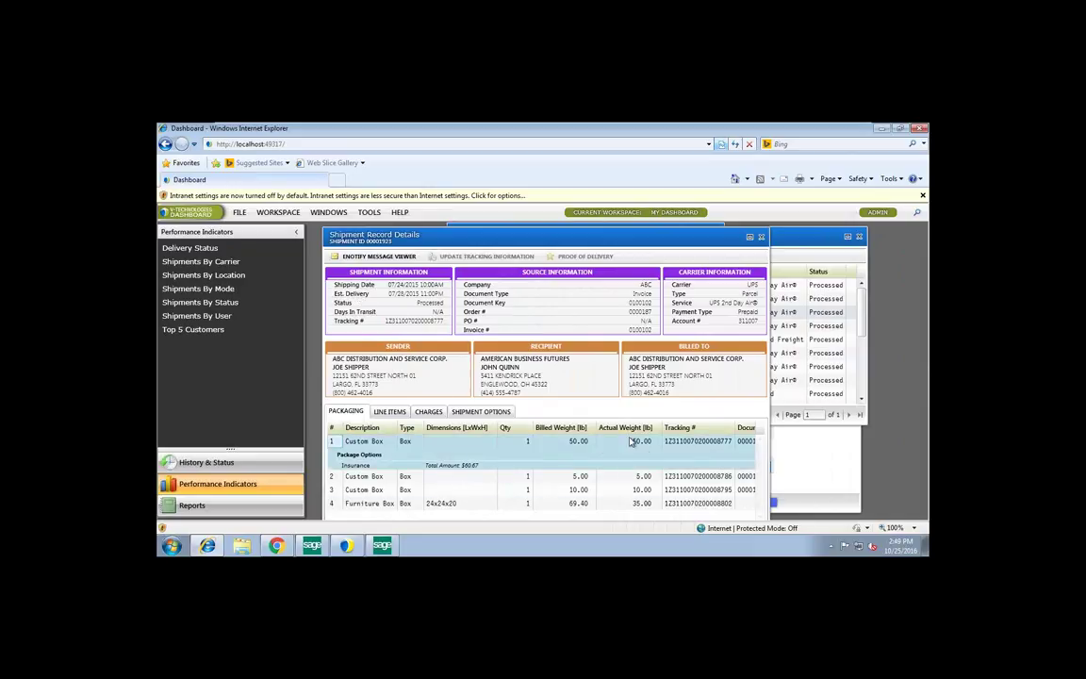
{"action": "left_click", "coordinate": [391, 412]}
{"action": "left_click", "coordinate": [346, 412]}
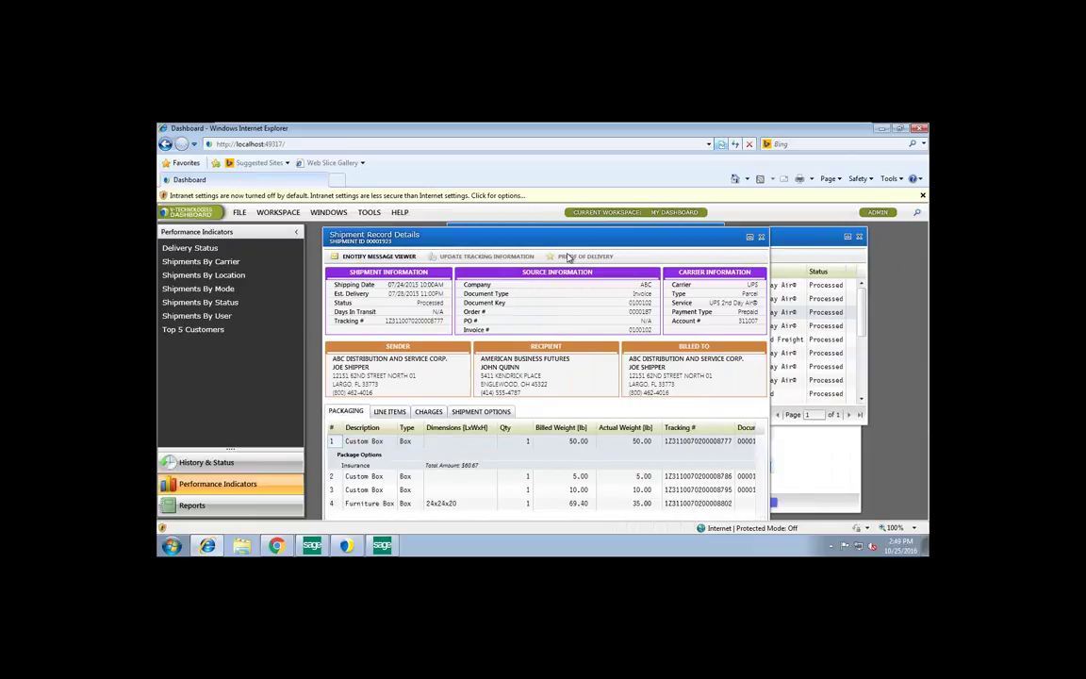
{"action": "left_click", "coordinate": [762, 238]}
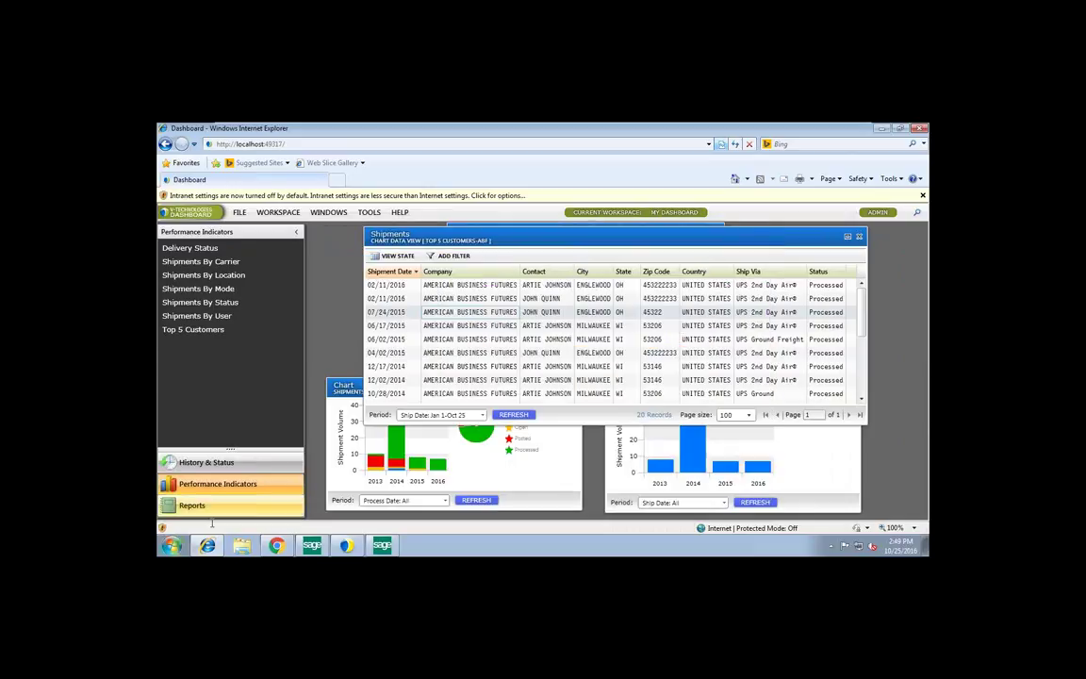
{"action": "left_click", "coordinate": [192, 506]}
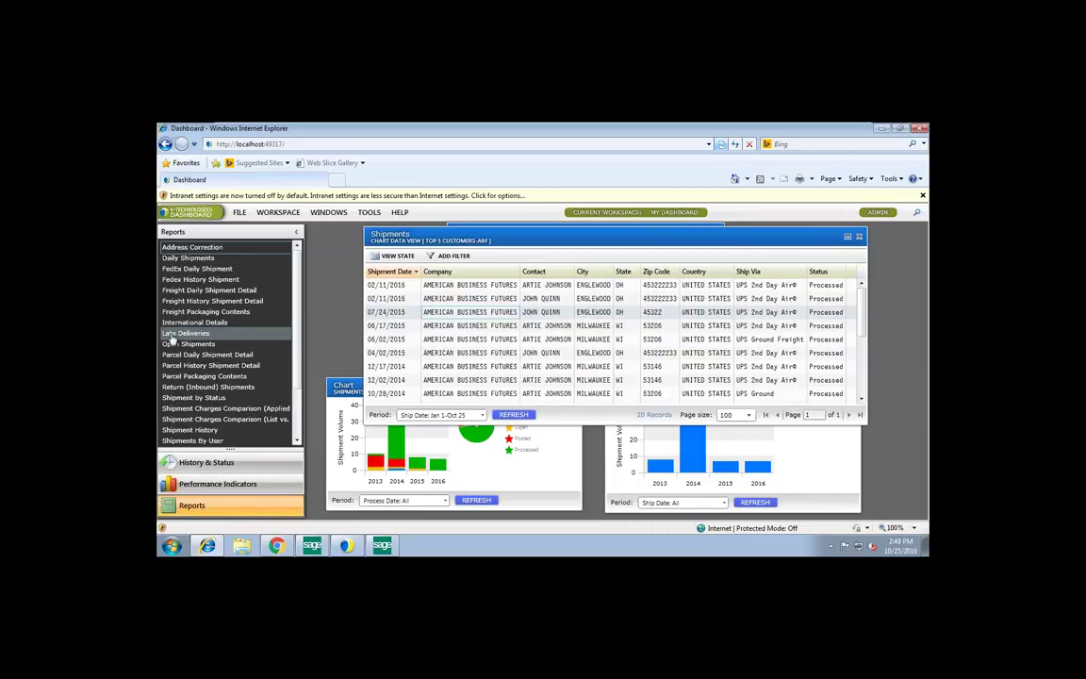
Open the Shipment Charges Comparison report and set the period to YearToDate with Parcel carriers
{"action": "left_click", "coordinate": [270, 410]}
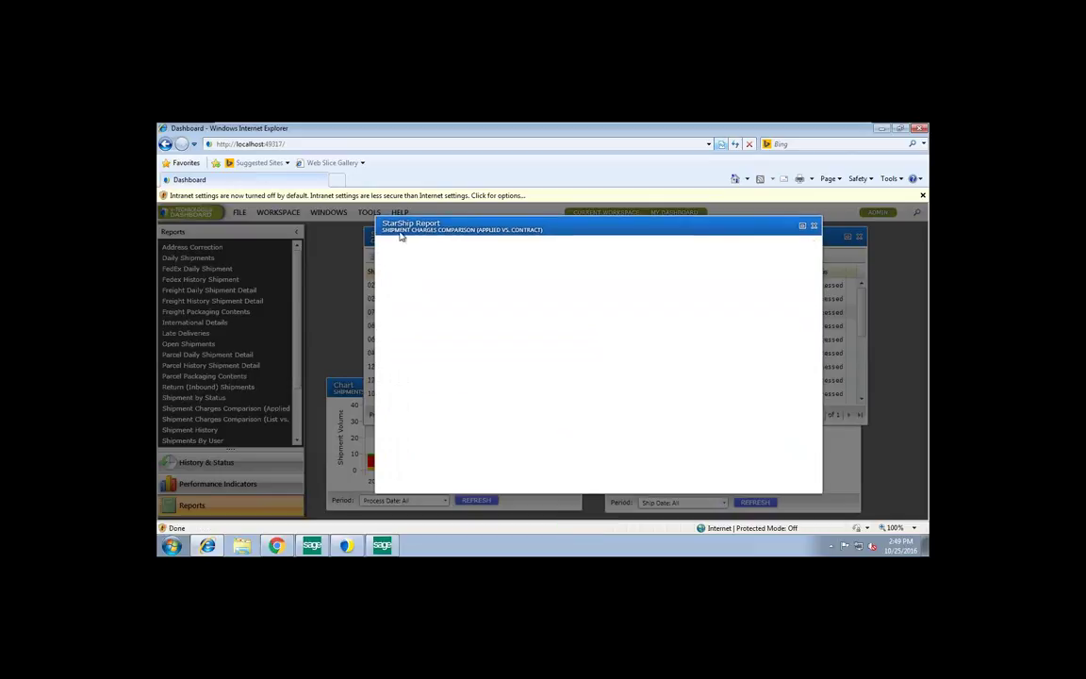
{"action": "left_click", "coordinate": [434, 272]}
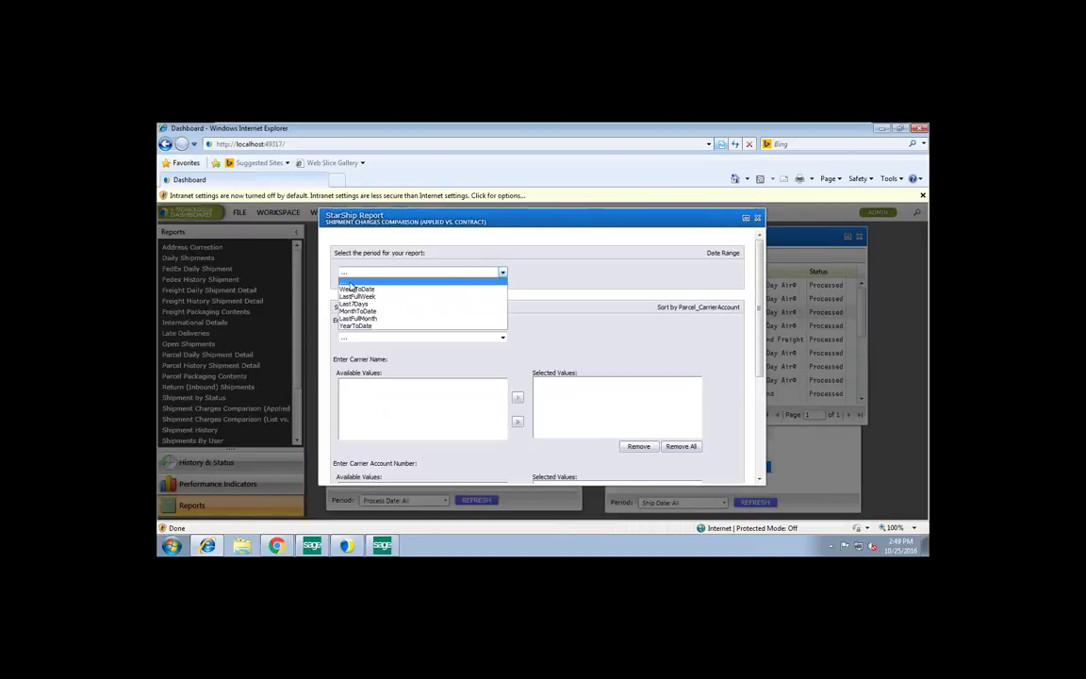
{"action": "left_click", "coordinate": [357, 325]}
{"action": "left_click", "coordinate": [358, 338]}
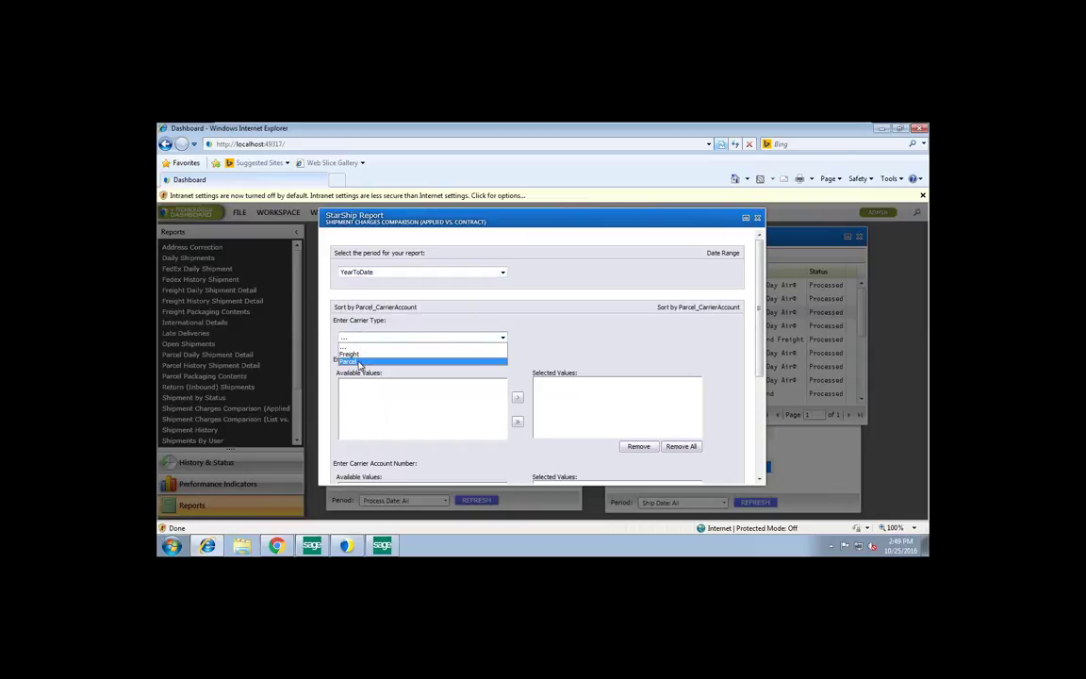
{"action": "left_click", "coordinate": [358, 364]}
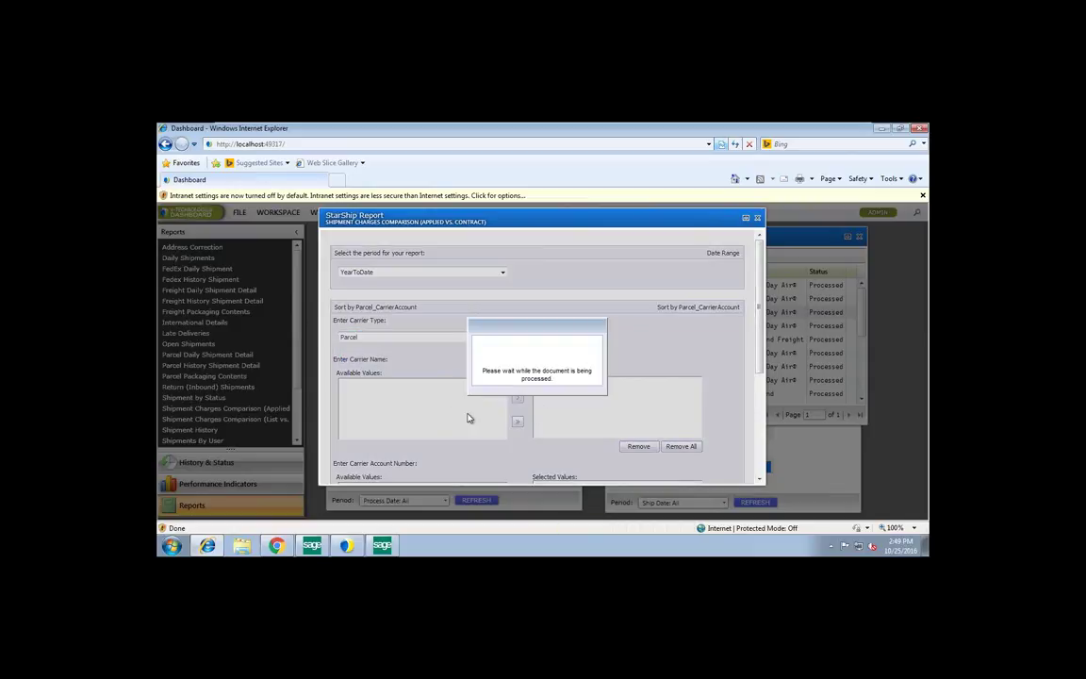
Add all carriers and account numbers, choose CT Warehouse as location, and run the report
{"action": "left_click", "coordinate": [516, 421]}
{"action": "scroll", "coordinate": [485, 417], "scroll_direction": "down", "scroll_amount": 1}
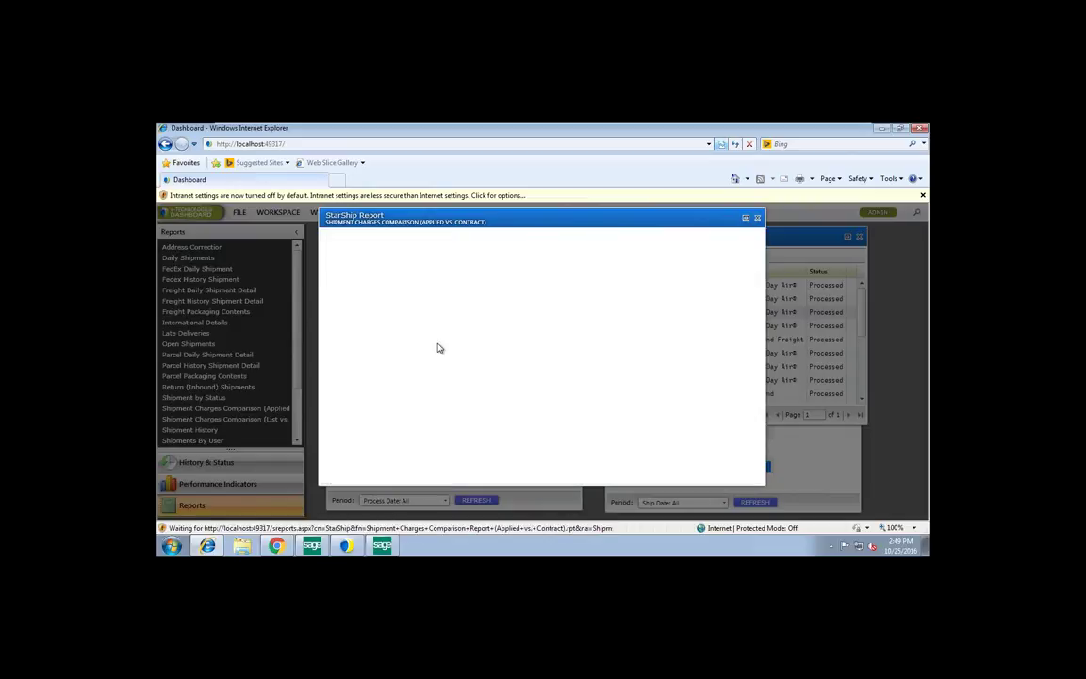
{"action": "scroll", "coordinate": [553, 443], "scroll_direction": "down", "scroll_amount": 2}
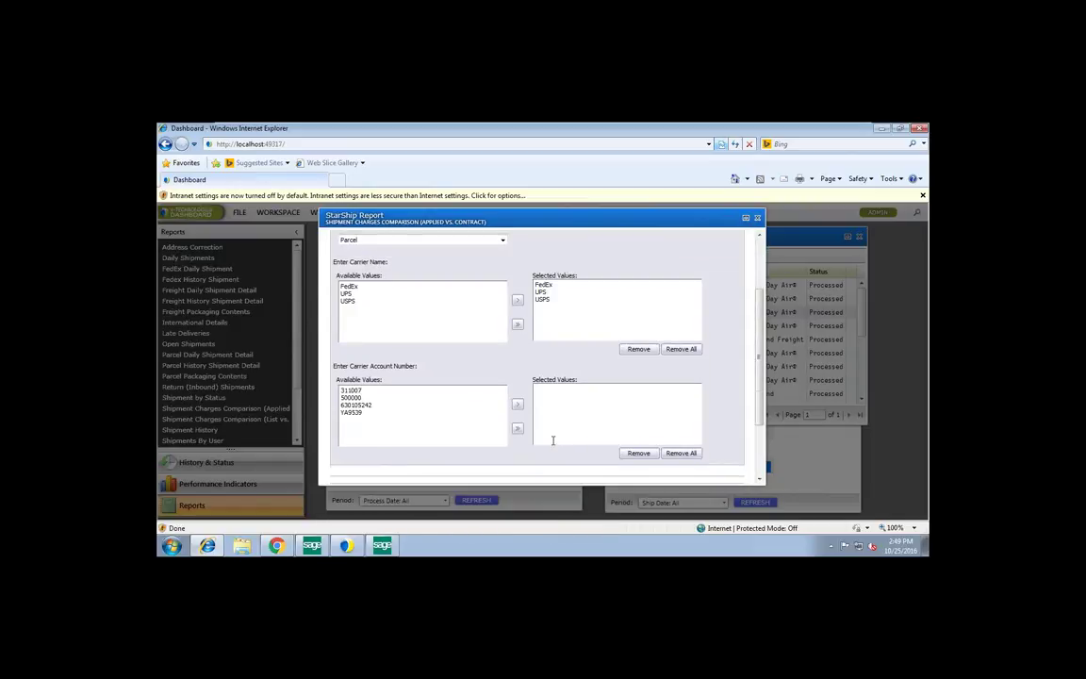
{"action": "scroll", "coordinate": [553, 439], "scroll_direction": "down", "scroll_amount": 1}
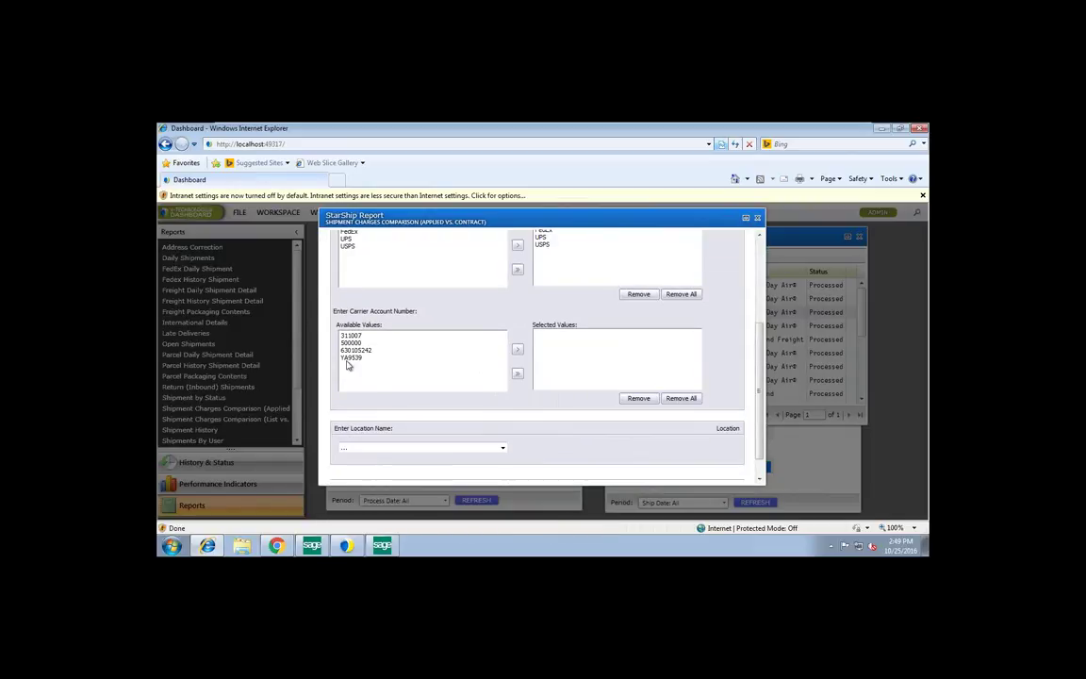
{"action": "left_click", "coordinate": [517, 375]}
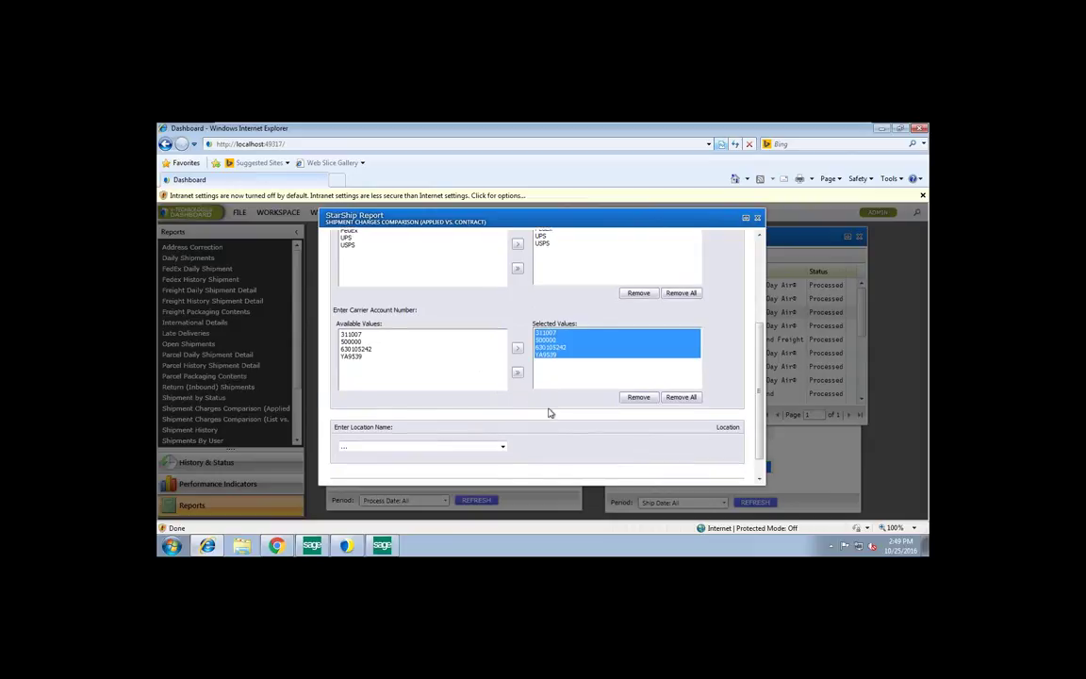
{"action": "scroll", "coordinate": [551, 413], "scroll_direction": "down", "scroll_amount": 1}
{"action": "left_click", "coordinate": [381, 421]}
{"action": "left_click", "coordinate": [352, 441]}
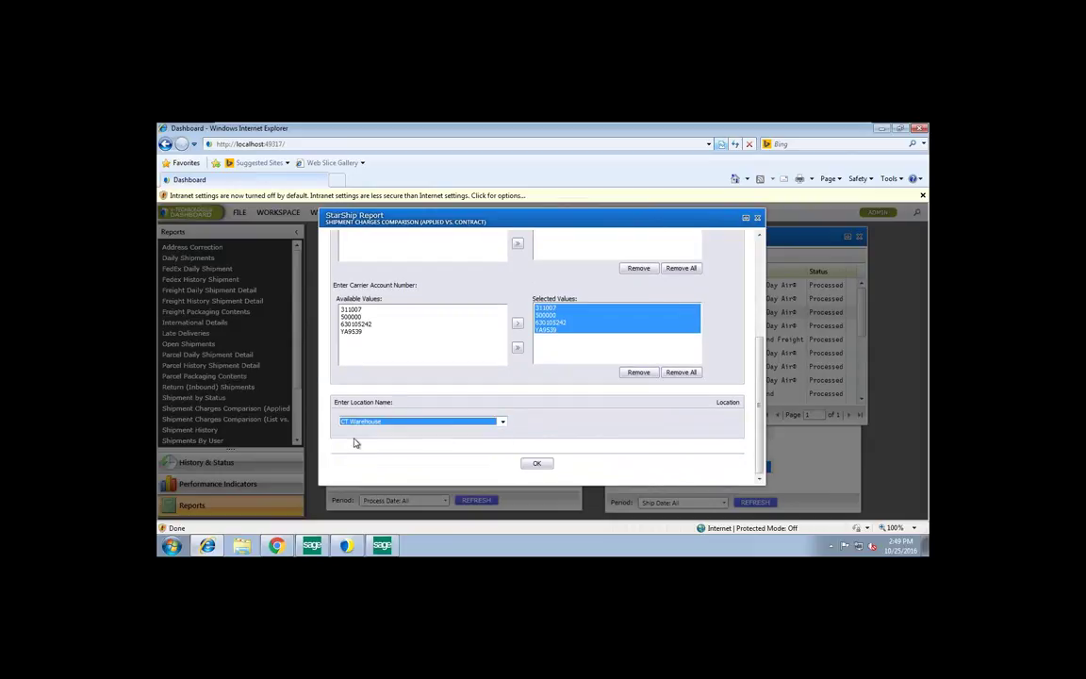
{"action": "left_click", "coordinate": [536, 466]}
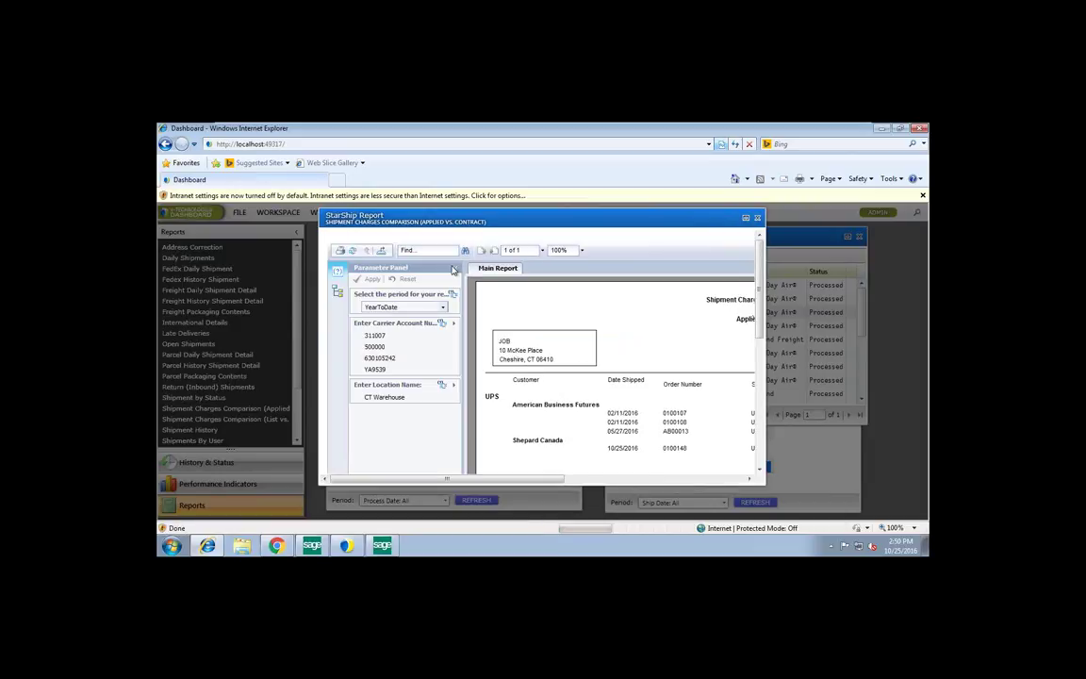
Hide the parameter panel, maximise the report, inspect the UPS charge cells, then minimise the browser
{"action": "left_click", "coordinate": [452, 269]}
{"action": "double_click", "coordinate": [665, 217]}
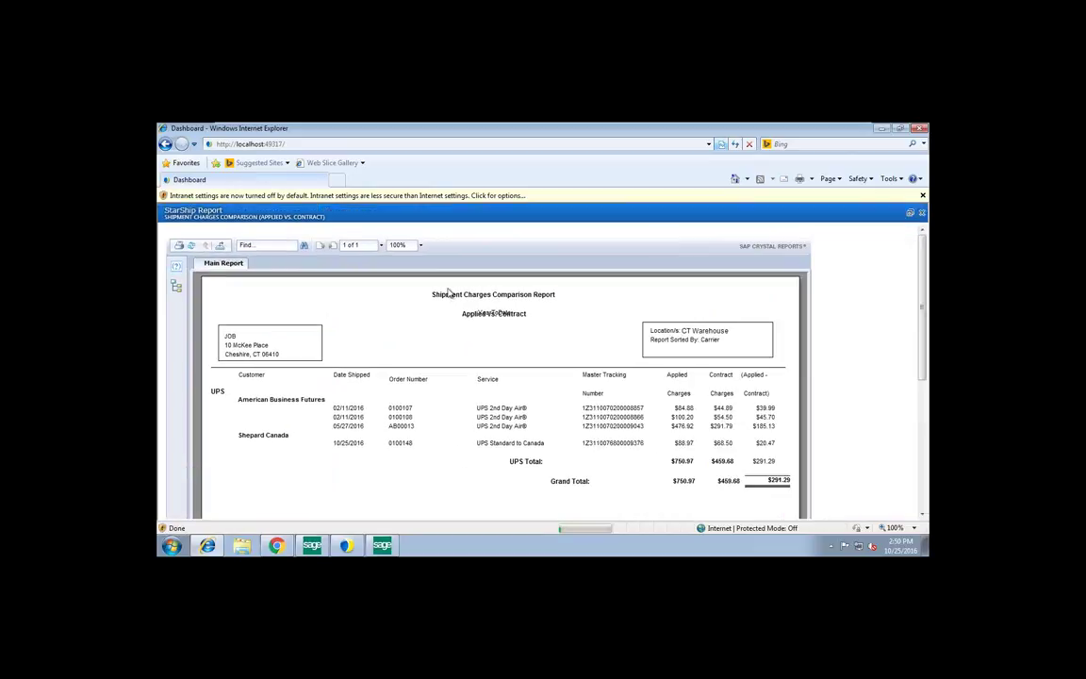
{"action": "scroll", "coordinate": [392, 335], "scroll_direction": "down", "scroll_amount": 1}
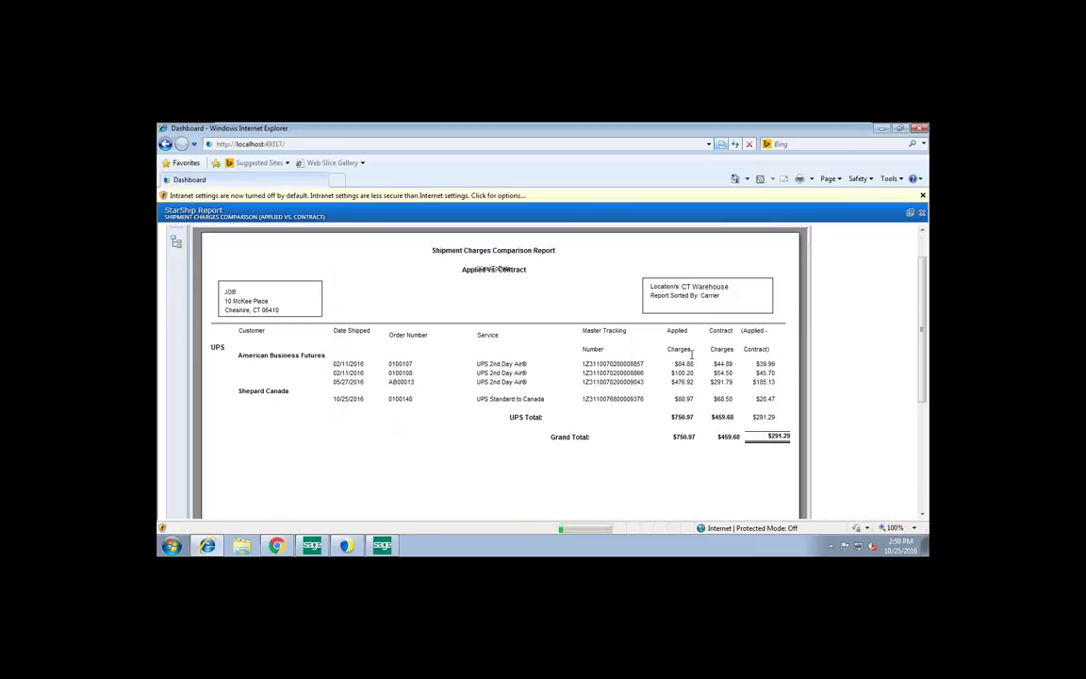
{"action": "left_click_drag", "start_coordinate": [779, 364], "coordinate": [714, 364]}
{"action": "left_click_drag", "start_coordinate": [776, 382], "coordinate": [754, 366]}
{"action": "left_click", "coordinate": [762, 390]}
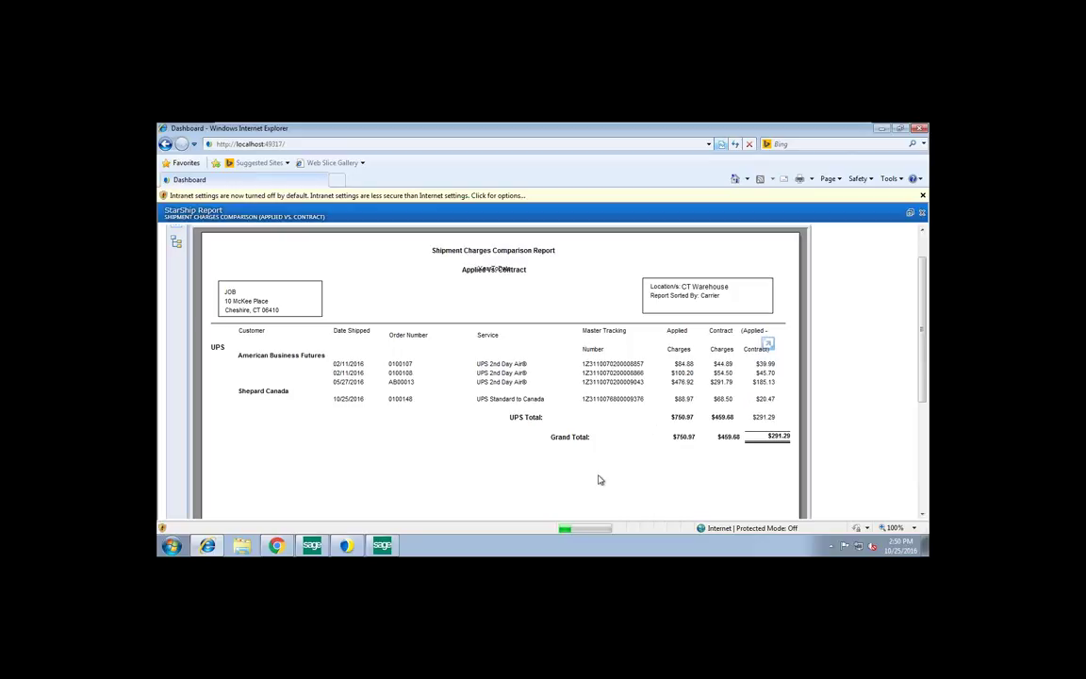
{"action": "left_click", "coordinate": [881, 128]}
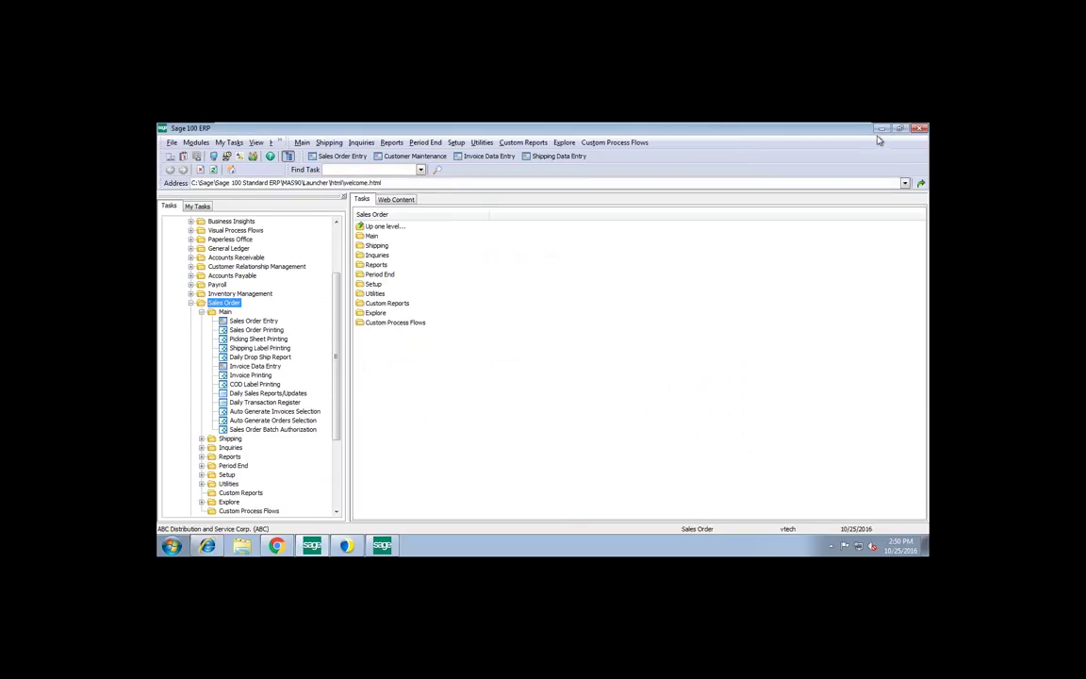
Minimise Sage 100 and exit the virtual machine's full-screen mode
{"action": "left_click", "coordinate": [881, 130]}
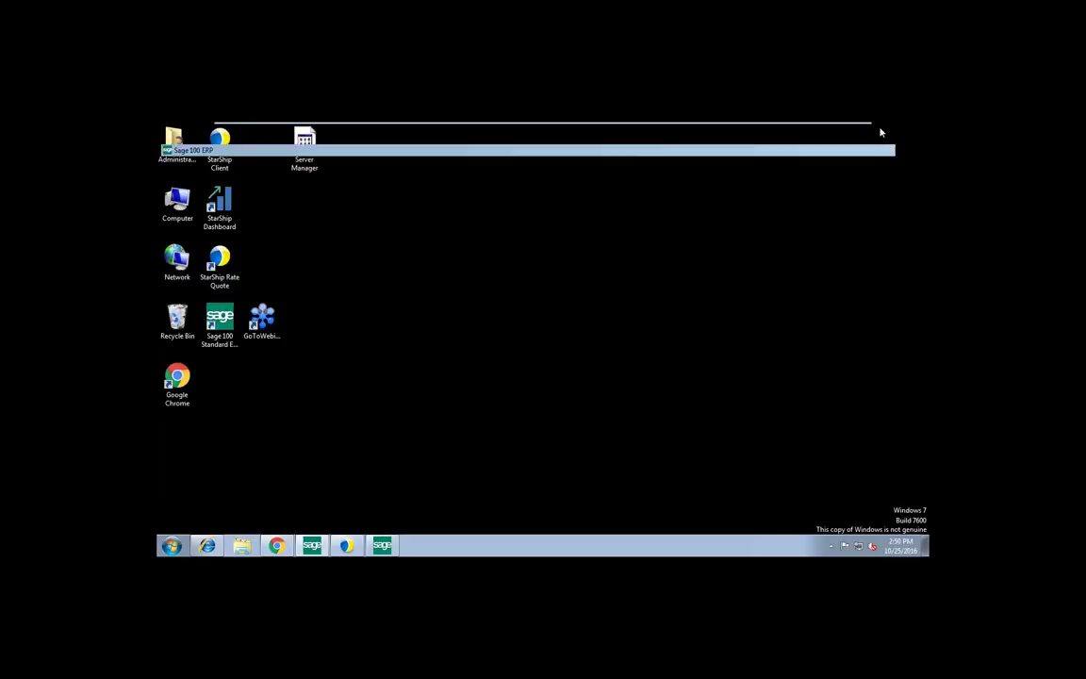
{"action": "mouse_move", "coordinate": [844, 124]}
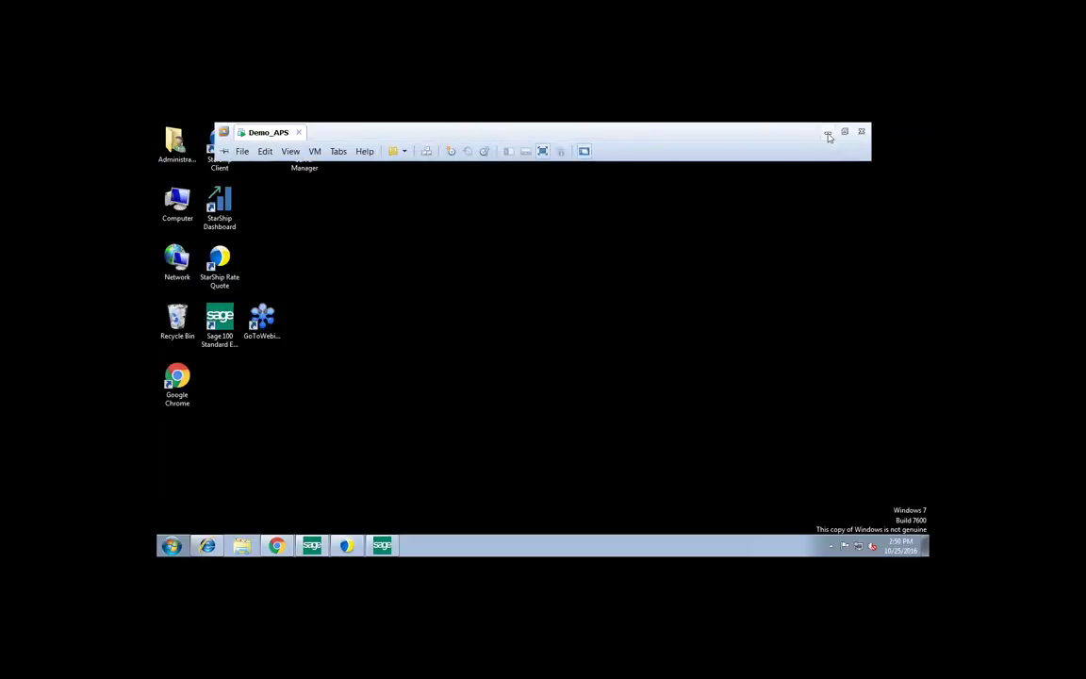
{"action": "left_click", "coordinate": [844, 132]}
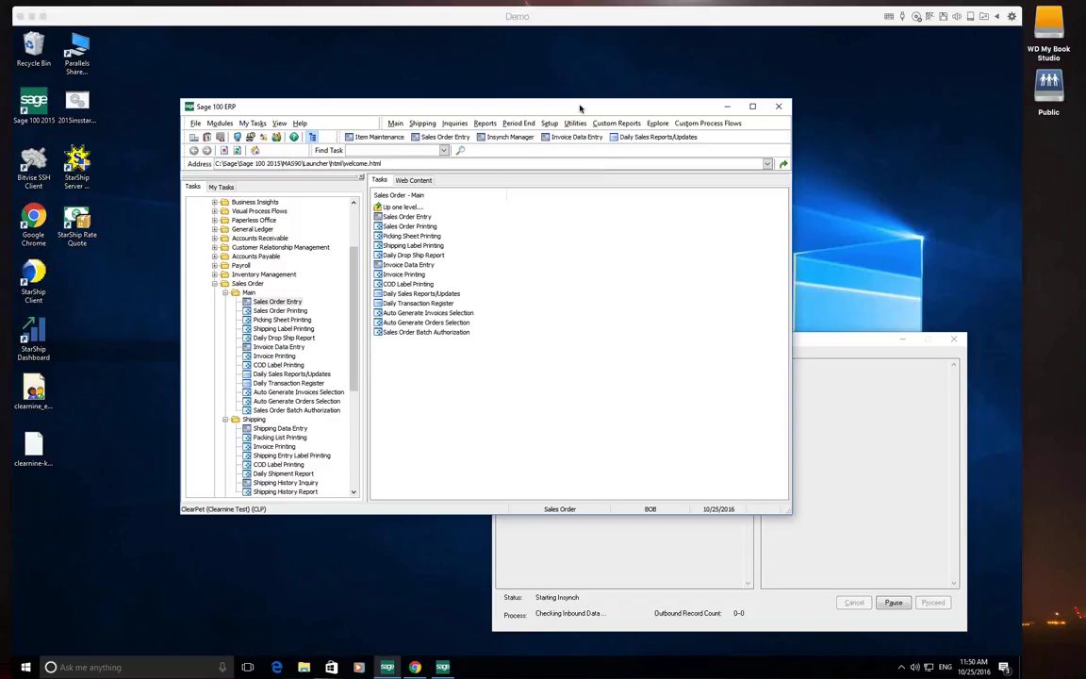
Reposition the Sage 100 ERP window and maximise it over the ClearPet Sales Order Main task list
{"action": "left_click_drag", "start_coordinate": [574, 109], "coordinate": [527, 83]}
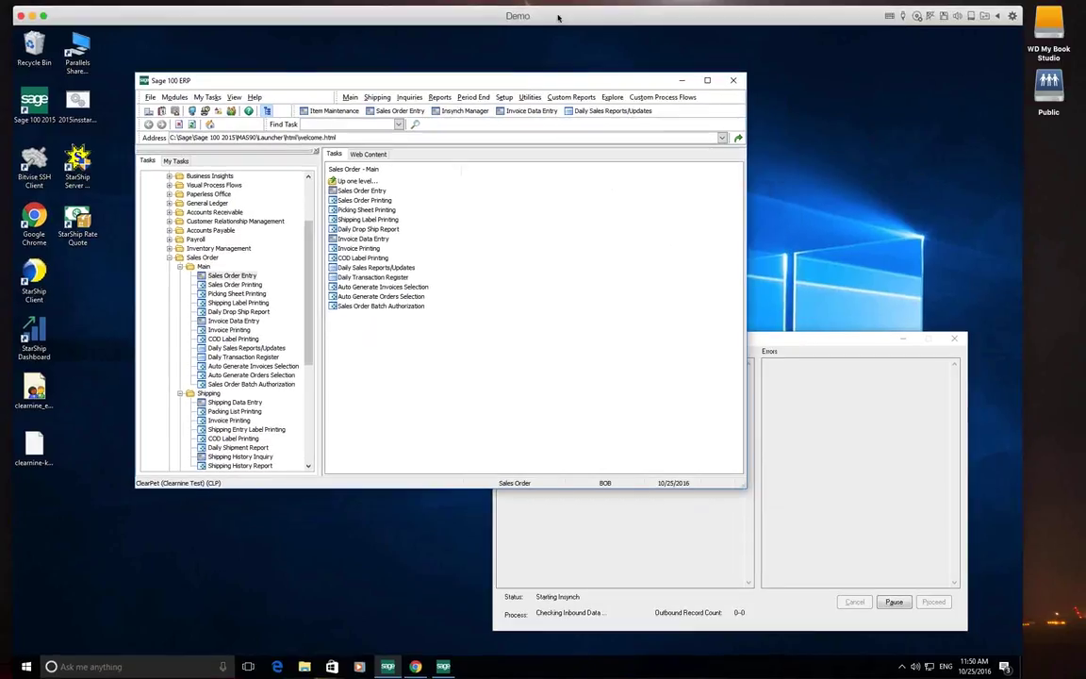
{"action": "left_click_drag", "start_coordinate": [558, 18], "coordinate": [549, 15]}
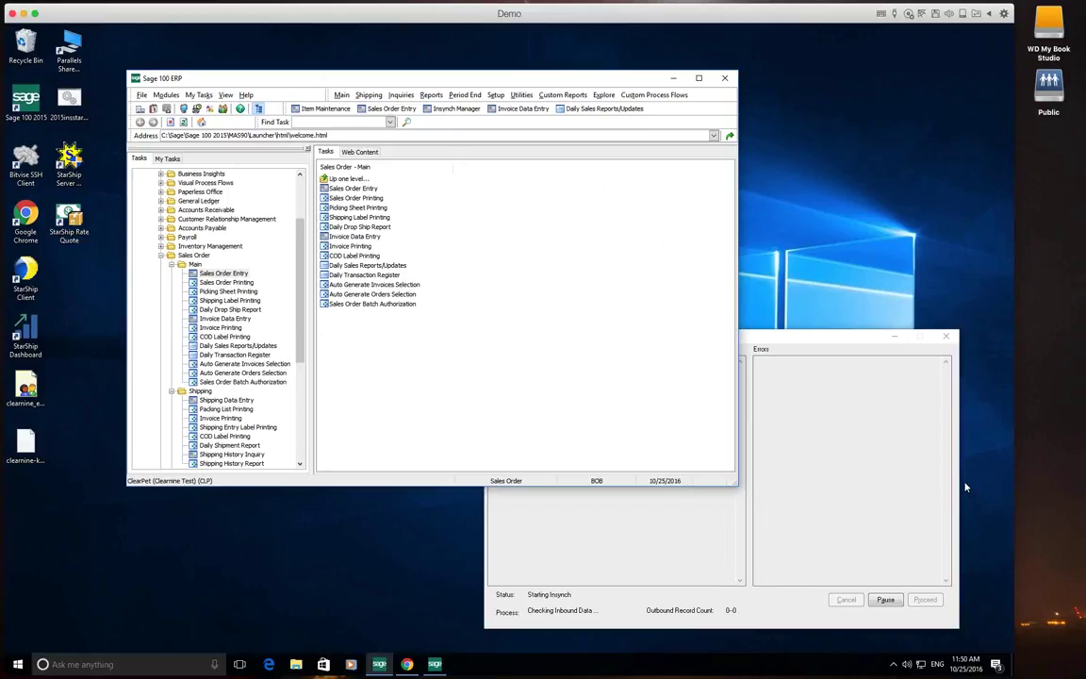
{"action": "left_click", "coordinate": [1018, 94]}
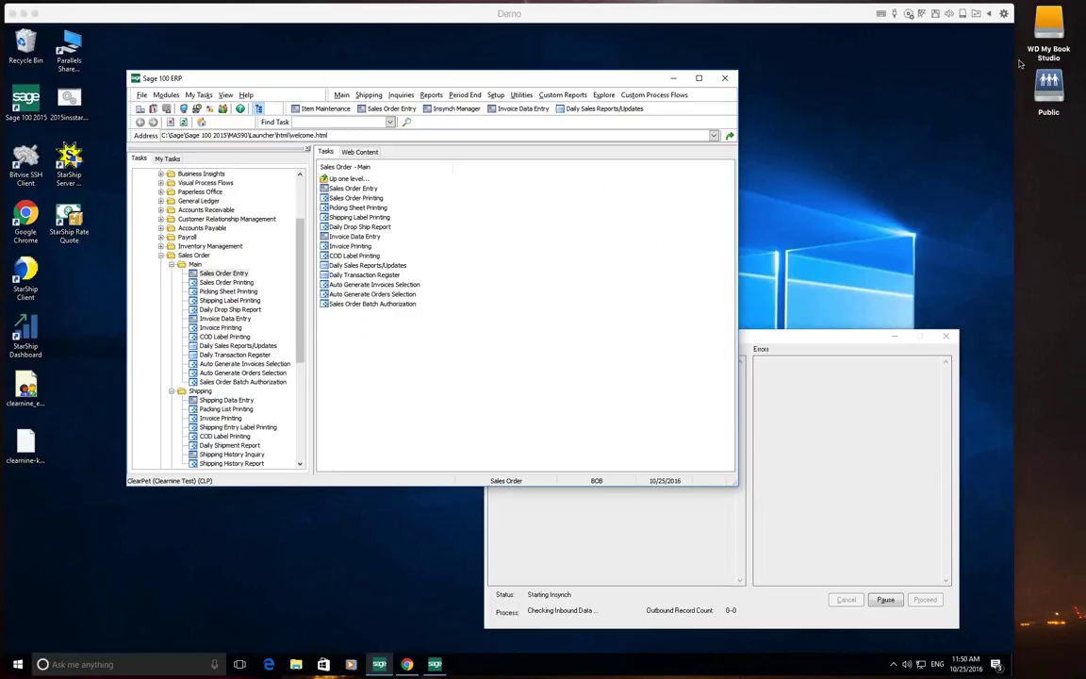
{"action": "left_click", "coordinate": [642, 84]}
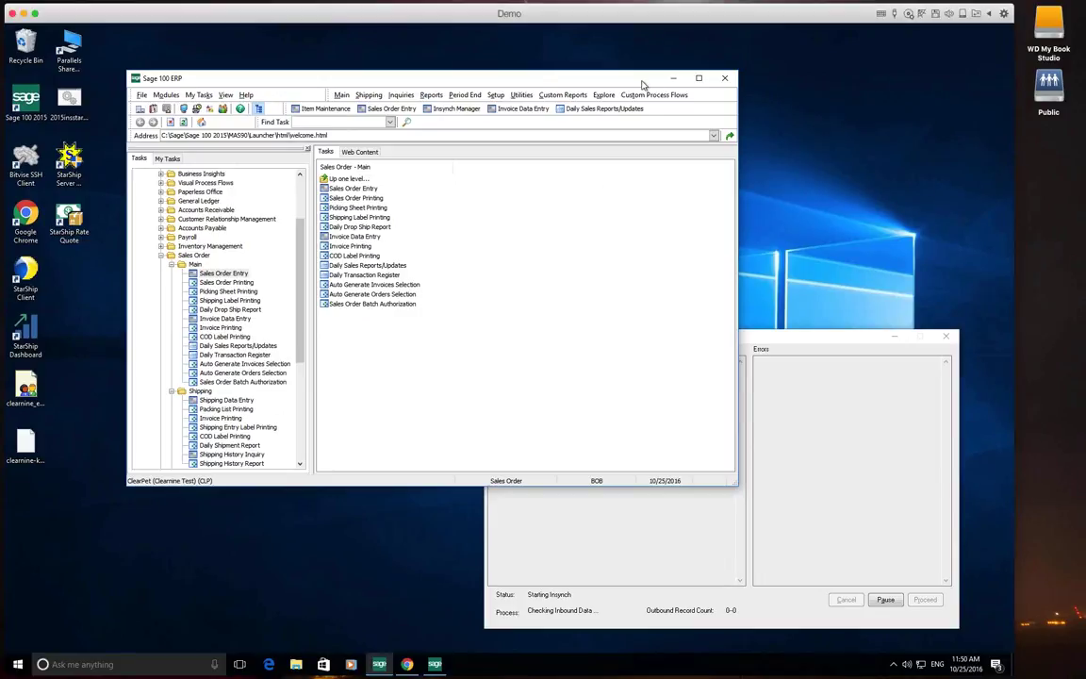
{"action": "double_click", "coordinate": [642, 84]}
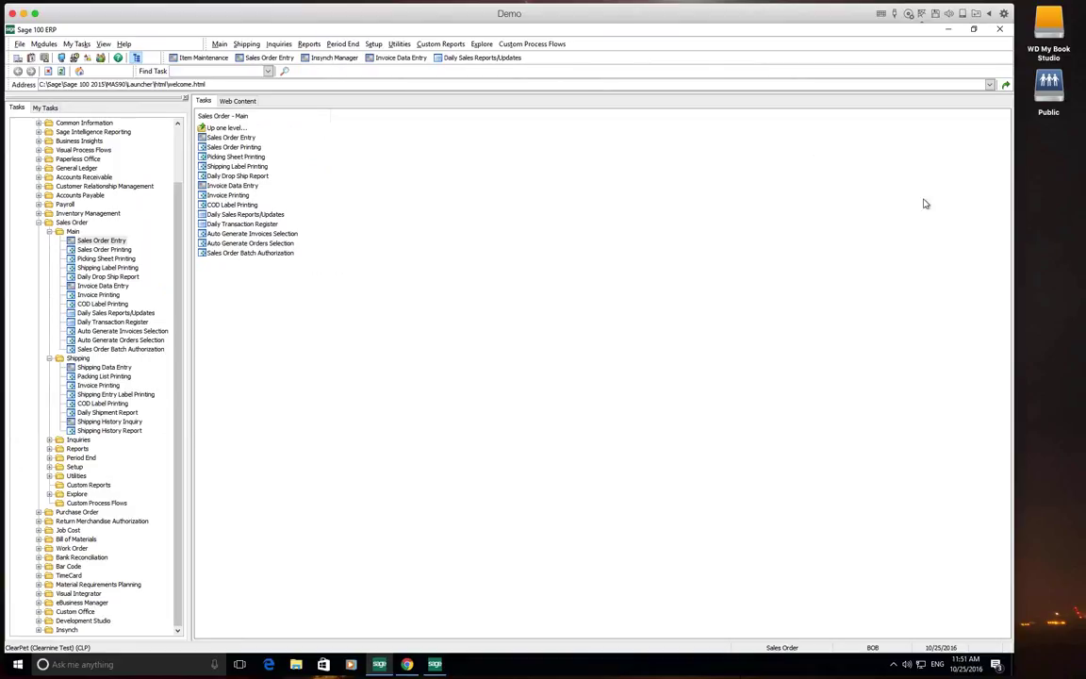
{"action": "left_click", "coordinate": [1021, 59]}
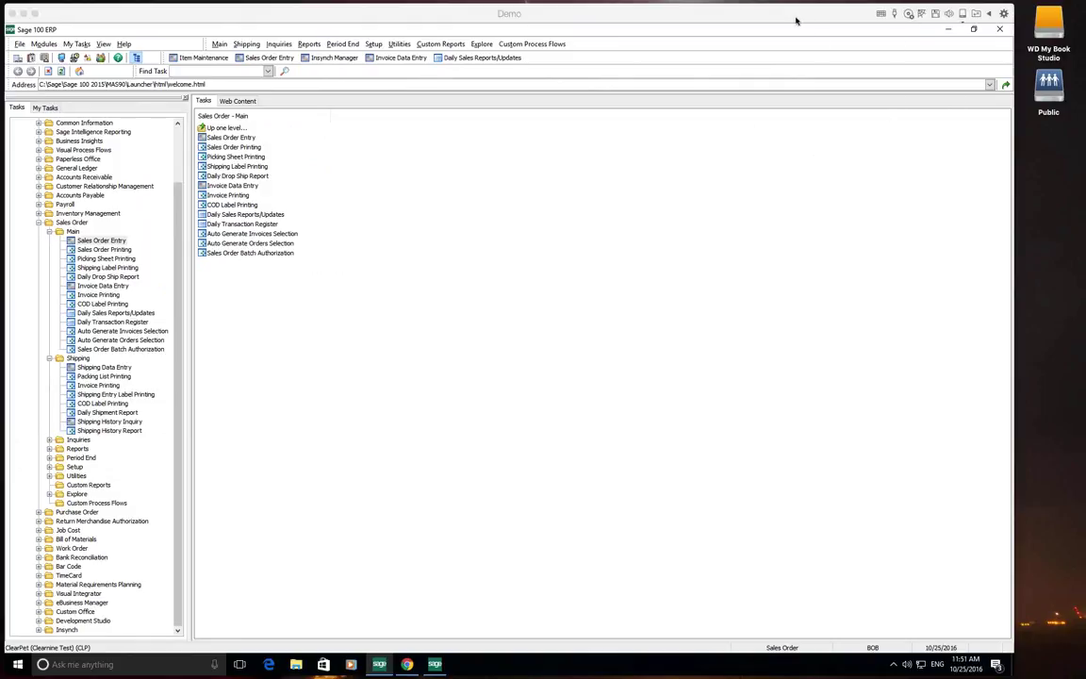
{"action": "left_click_drag", "start_coordinate": [795, 16], "coordinate": [811, 15]}
{"action": "left_click", "coordinate": [1076, 128]}
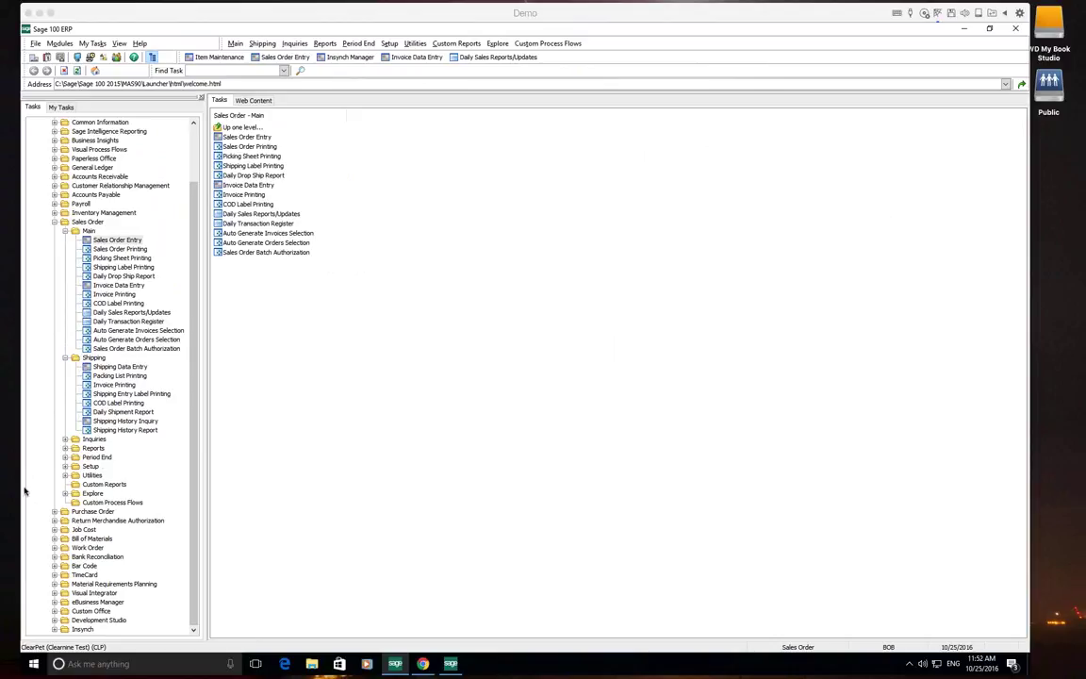
{"action": "left_click", "coordinate": [328, 32]}
{"action": "left_click", "coordinate": [586, 291]}
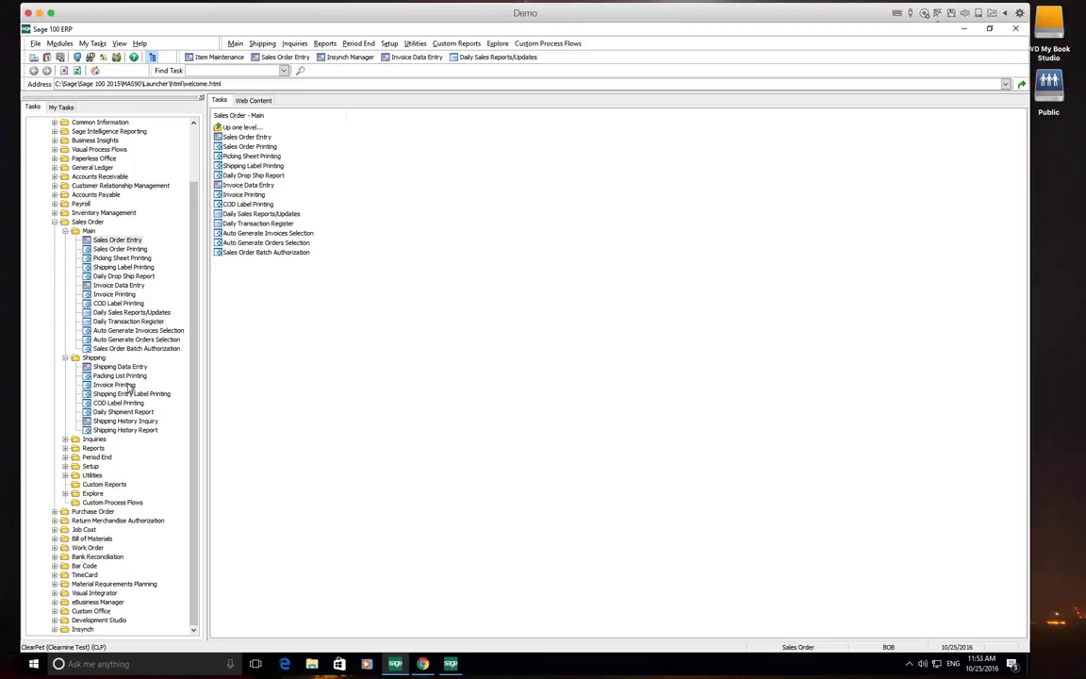
Create the next-numbered invoice from American Business Futures' sales order, chosen via the lookup
{"action": "left_click", "coordinate": [416, 56]}
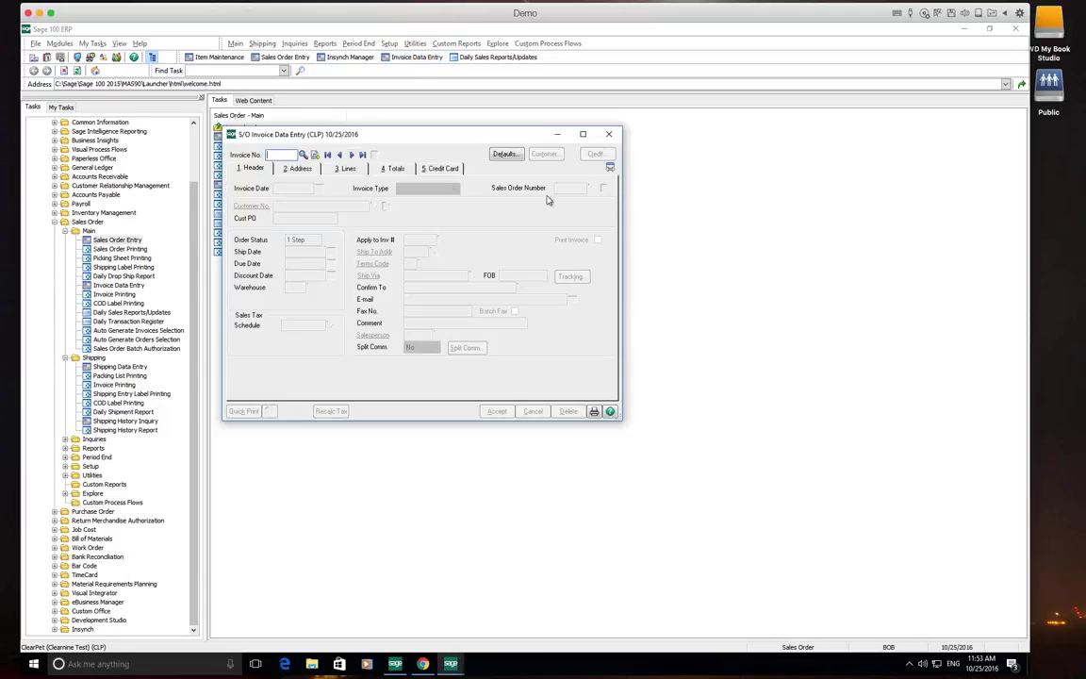
{"action": "left_click", "coordinate": [312, 155]}
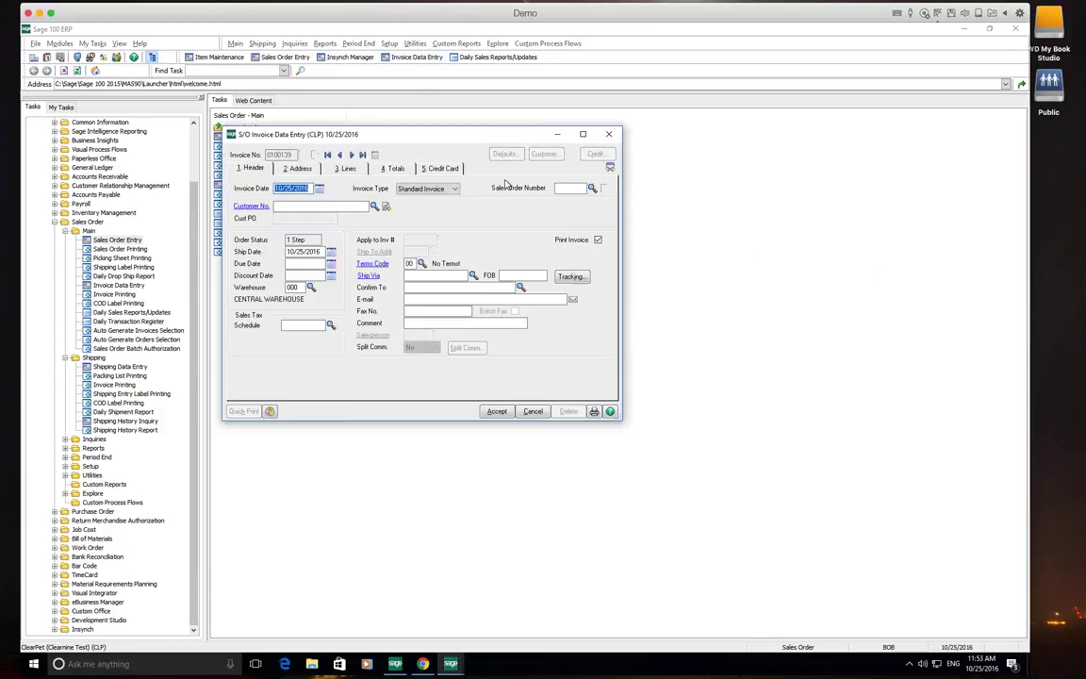
{"action": "left_click", "coordinate": [593, 188]}
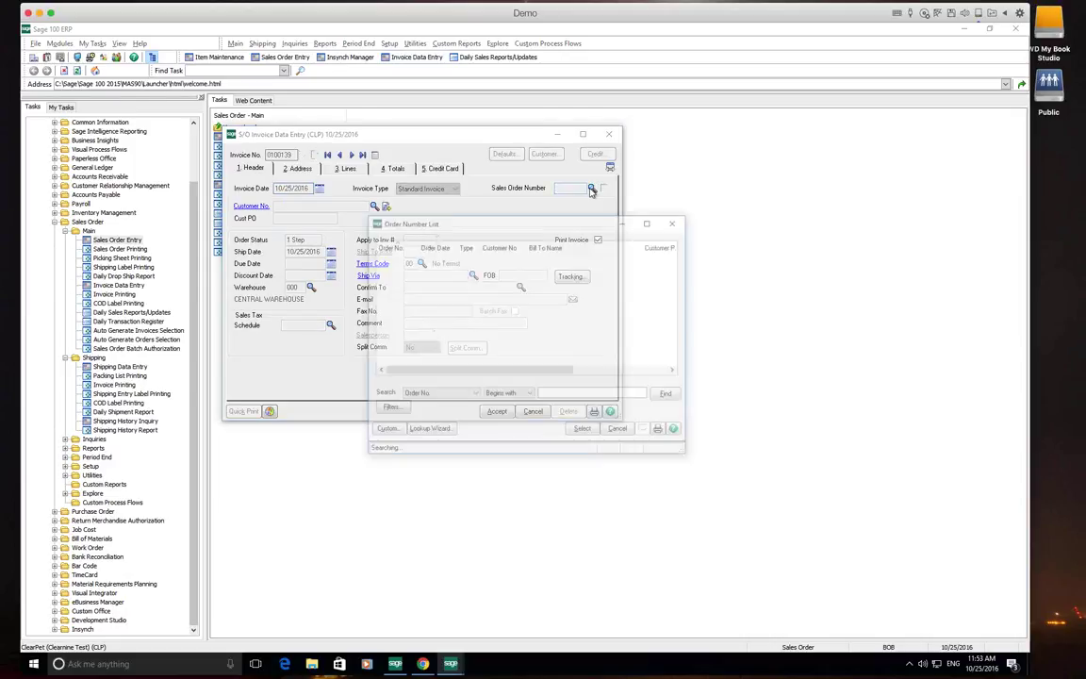
{"action": "double_click", "coordinate": [405, 335]}
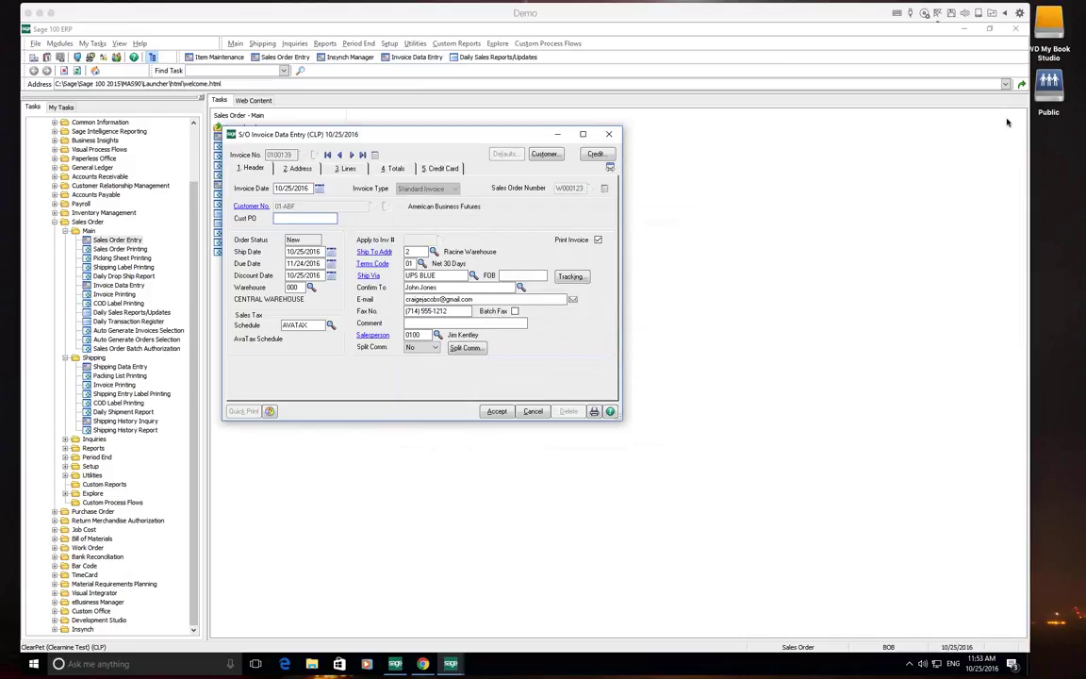
Review invoice 0100139's authorized credit card payment, then accept to reach the ship-complete prompt
{"action": "left_click", "coordinate": [445, 167]}
{"action": "left_click", "coordinate": [445, 167]}
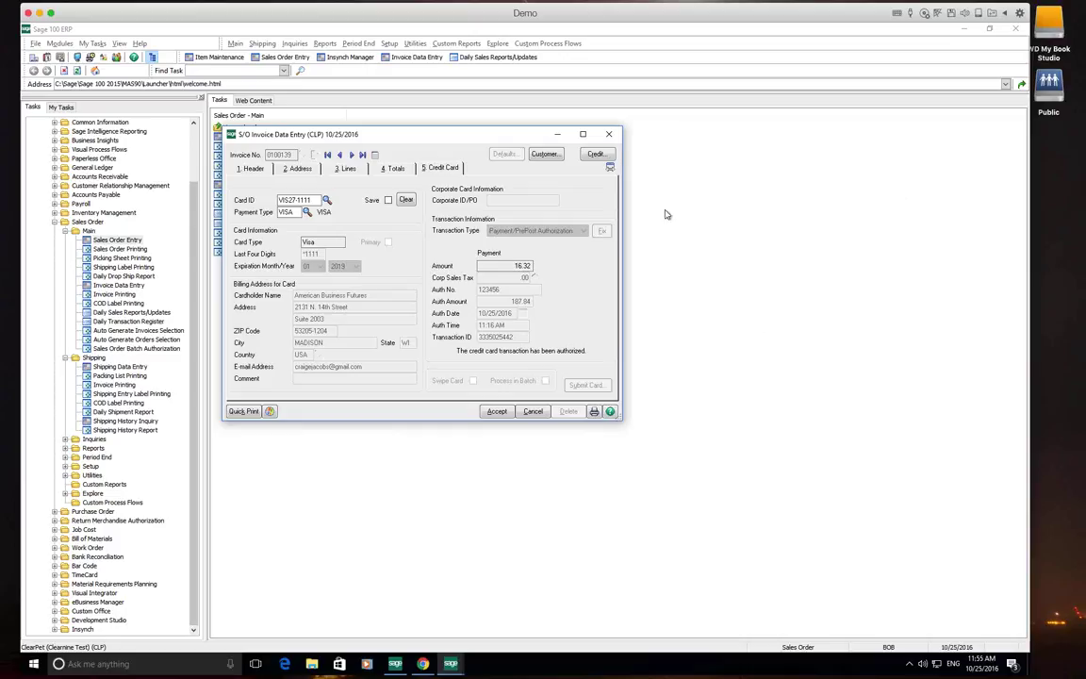
{"action": "left_click", "coordinate": [499, 412]}
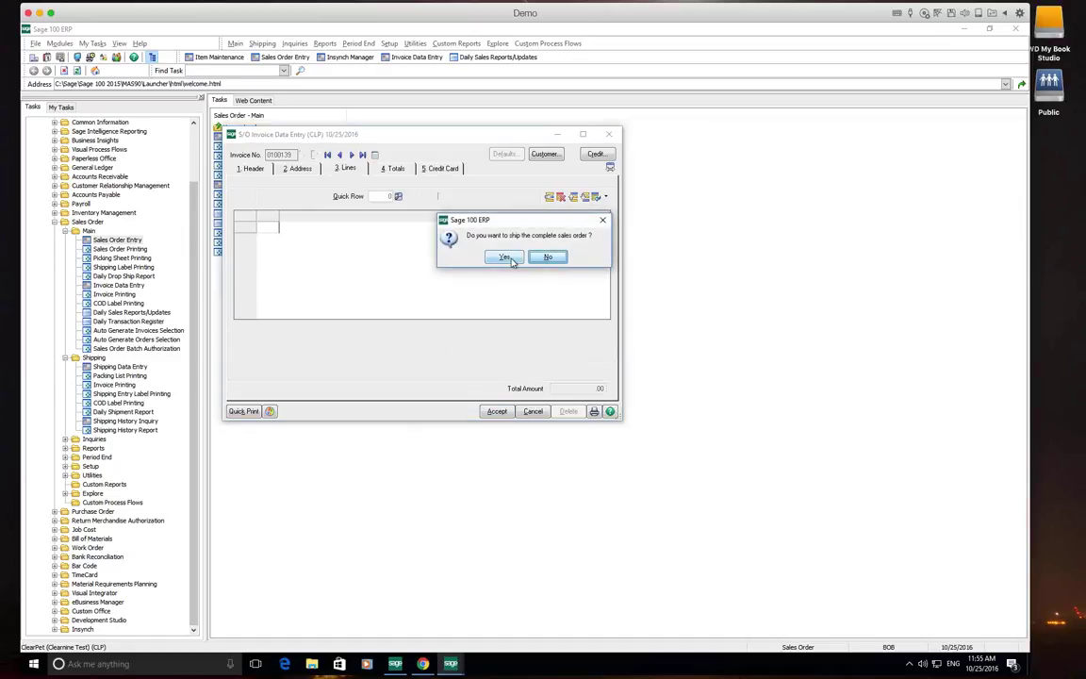
Ship the complete order, accept invoice 0100139 at 187.84, and close Invoice Data Entry
{"action": "left_click", "coordinate": [507, 258]}
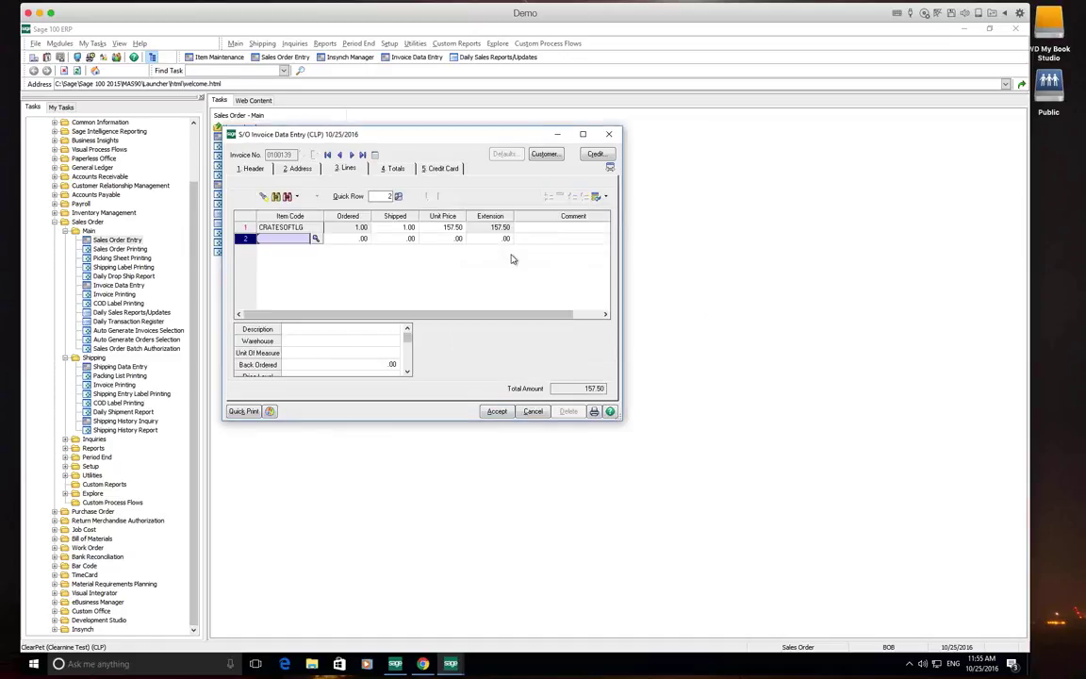
{"action": "left_click", "coordinate": [497, 412]}
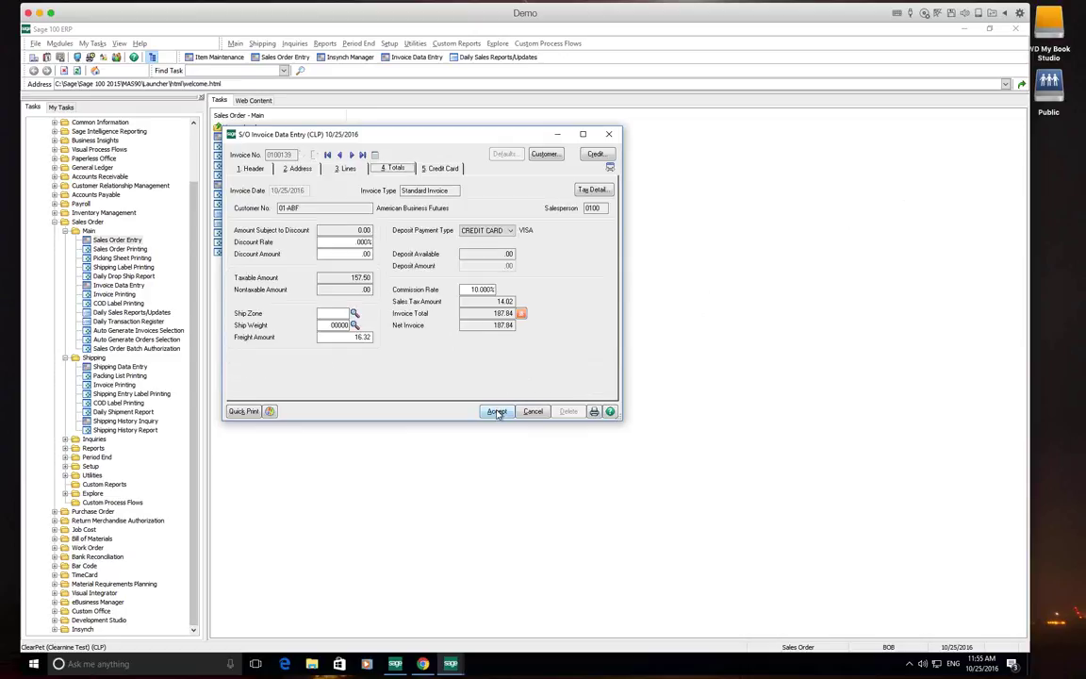
{"action": "left_click", "coordinate": [497, 412]}
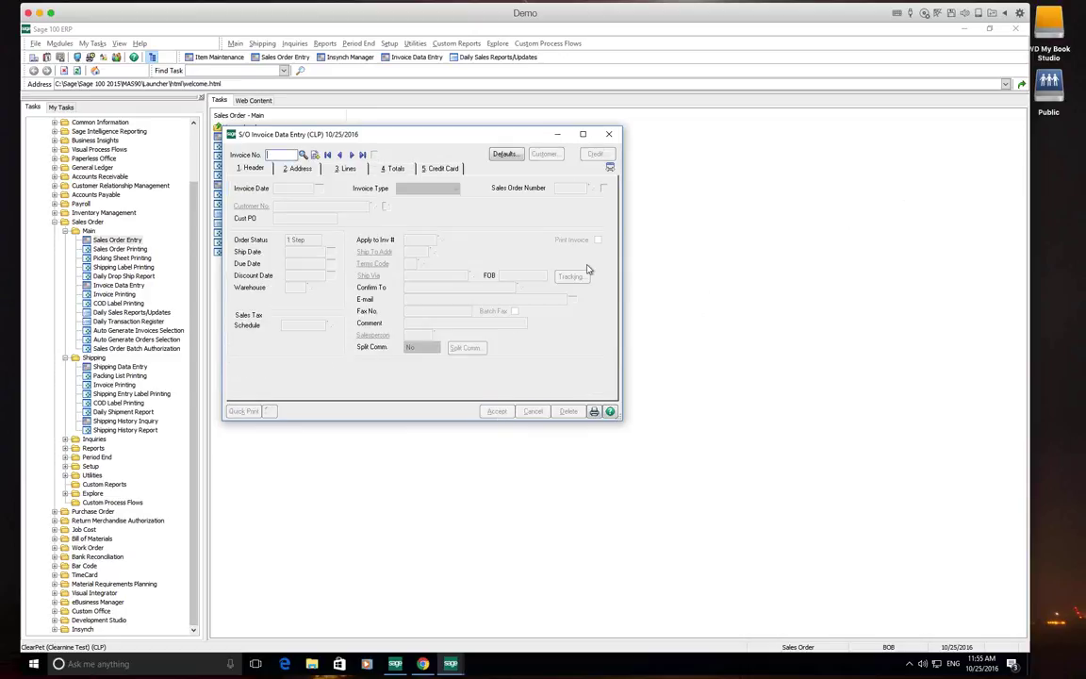
{"action": "left_click", "coordinate": [611, 137]}
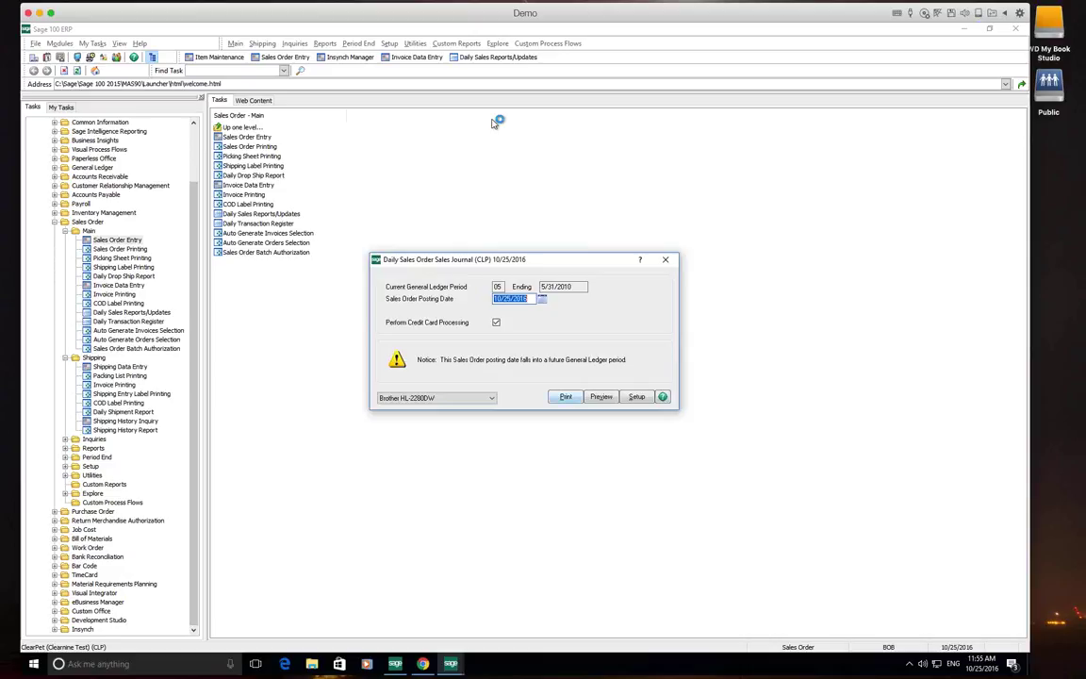
Print and post the Daily Sales Order Sales Journal, then answer the error-log prompt
{"action": "left_click", "coordinate": [565, 397]}
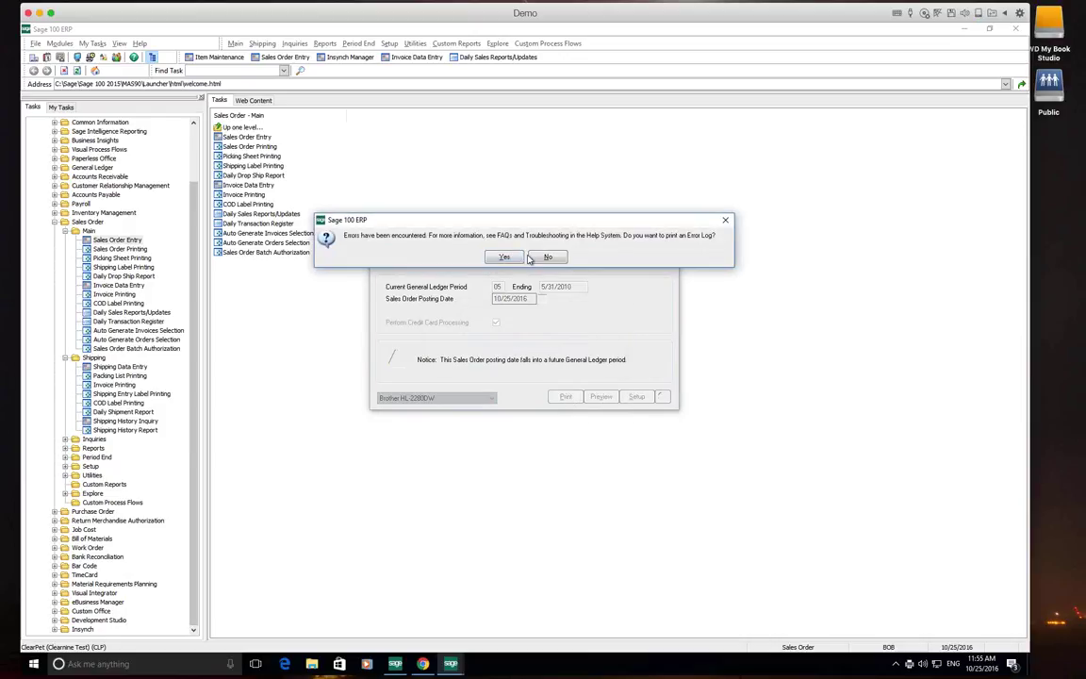
{"action": "left_click", "coordinate": [497, 258]}
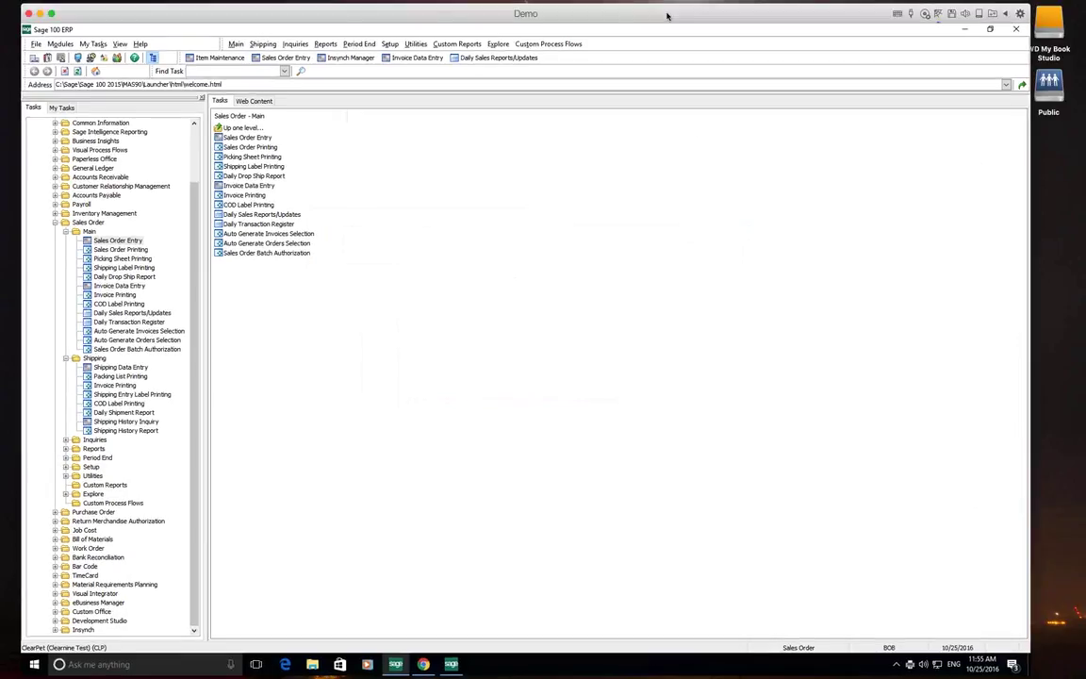
{"action": "mouse_move", "coordinate": [667, 14]}
{"action": "left_mouse_down"}
{"action": "mouse_move", "coordinate": [672, 31]}
{"action": "mouse_move", "coordinate": [672, 18]}
{"action": "left_mouse_up"}
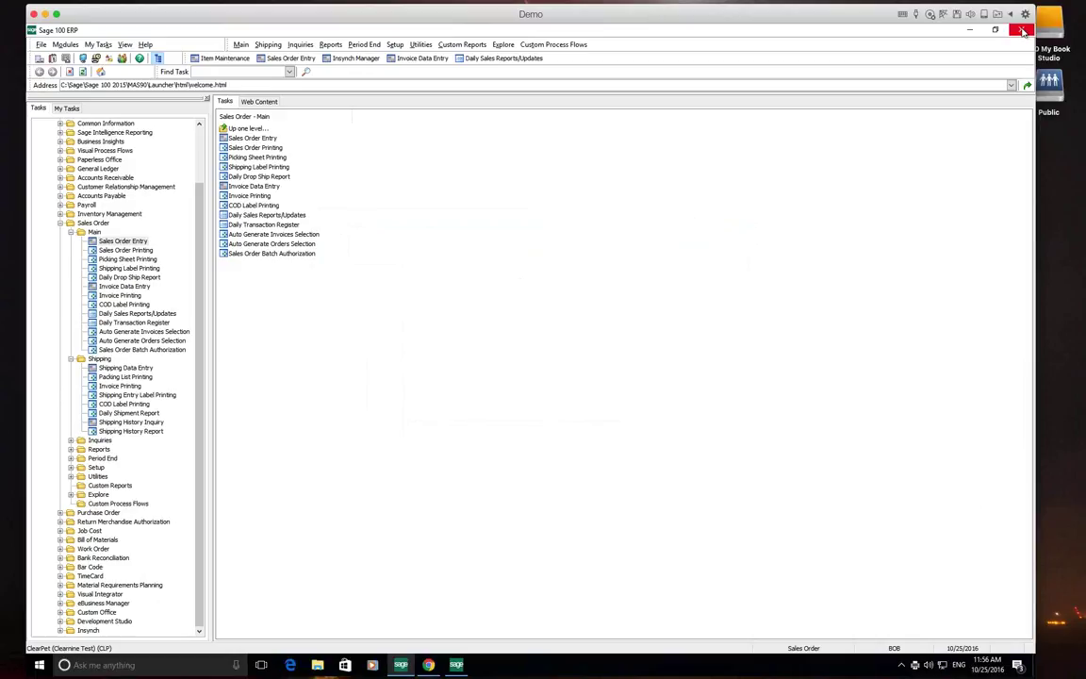
Cancel exiting Sage 100 and bring the ClearPet portal forward in Chrome
{"action": "key", "text": "alt+F4"}
{"action": "left_click", "coordinate": [371, 203]}
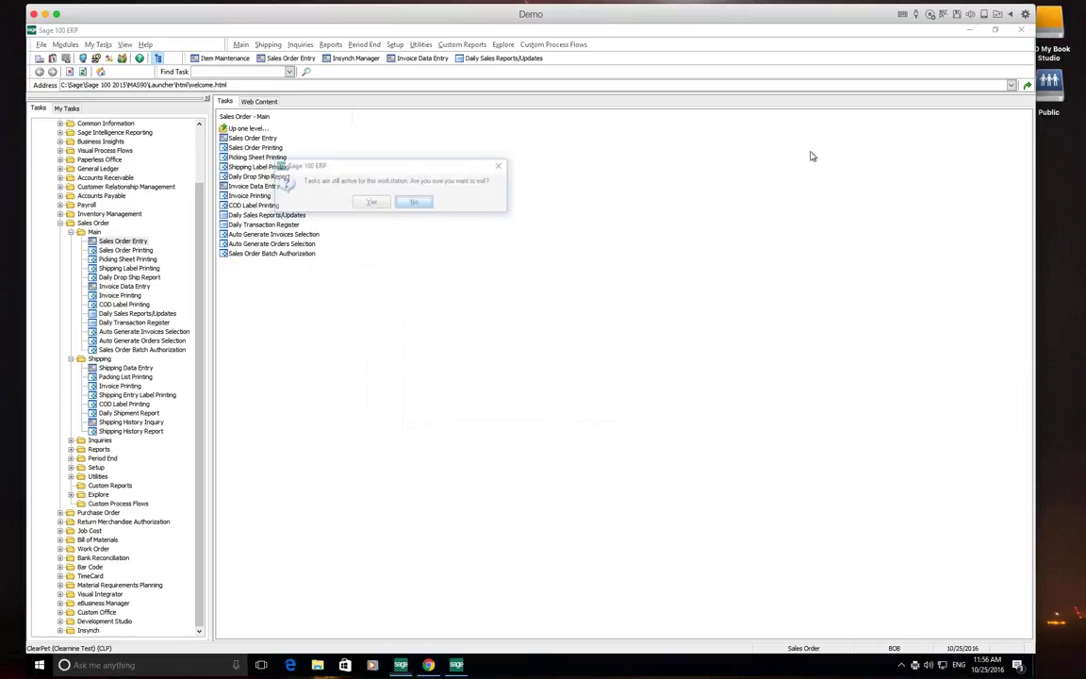
{"action": "left_click", "coordinate": [429, 666]}
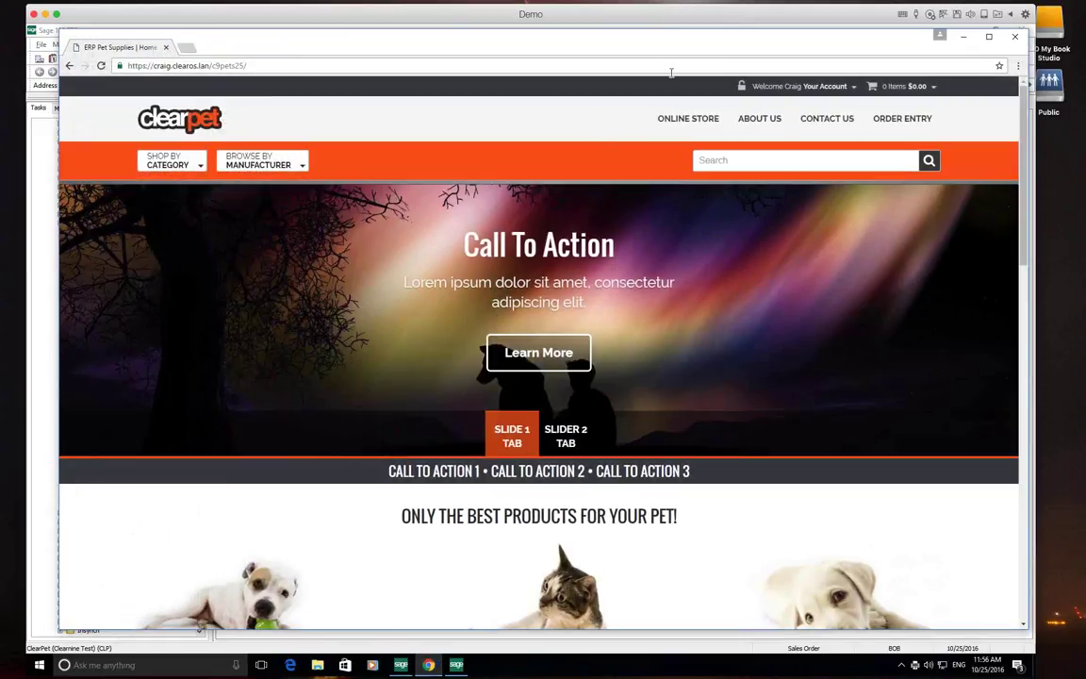
Go to Your Account > Orders and scroll through the account's order history
{"action": "left_click", "coordinate": [806, 86]}
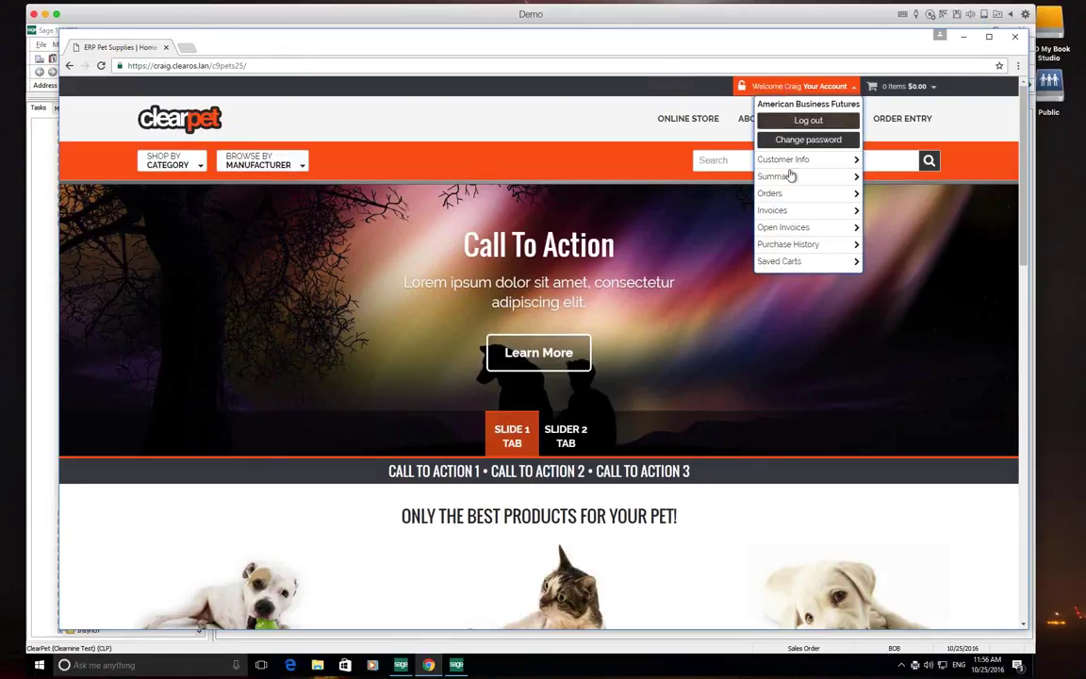
{"action": "left_click", "coordinate": [776, 194]}
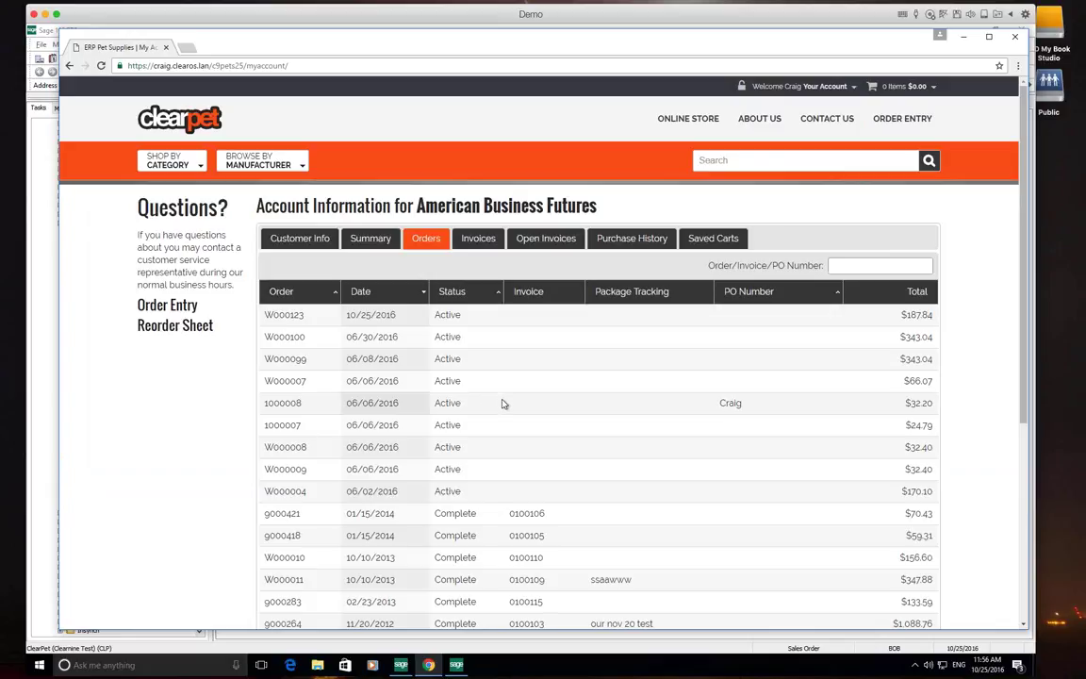
{"action": "scroll", "coordinate": [503, 404], "scroll_direction": "down", "scroll_amount": 3}
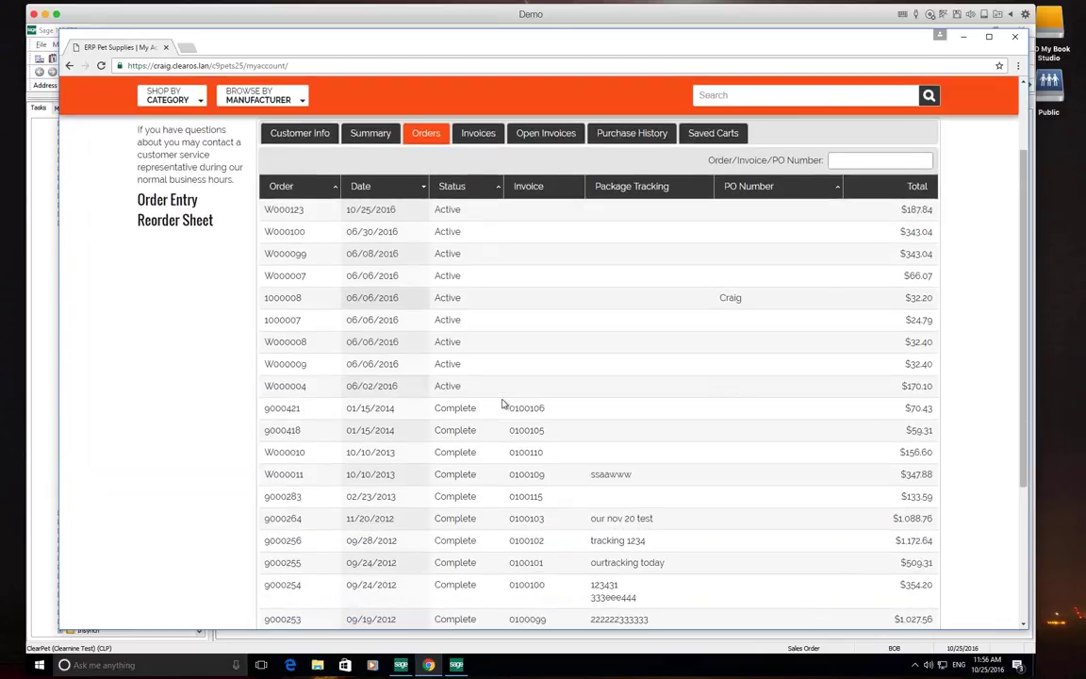
{"action": "scroll", "coordinate": [502, 404], "scroll_direction": "down", "scroll_amount": 2}
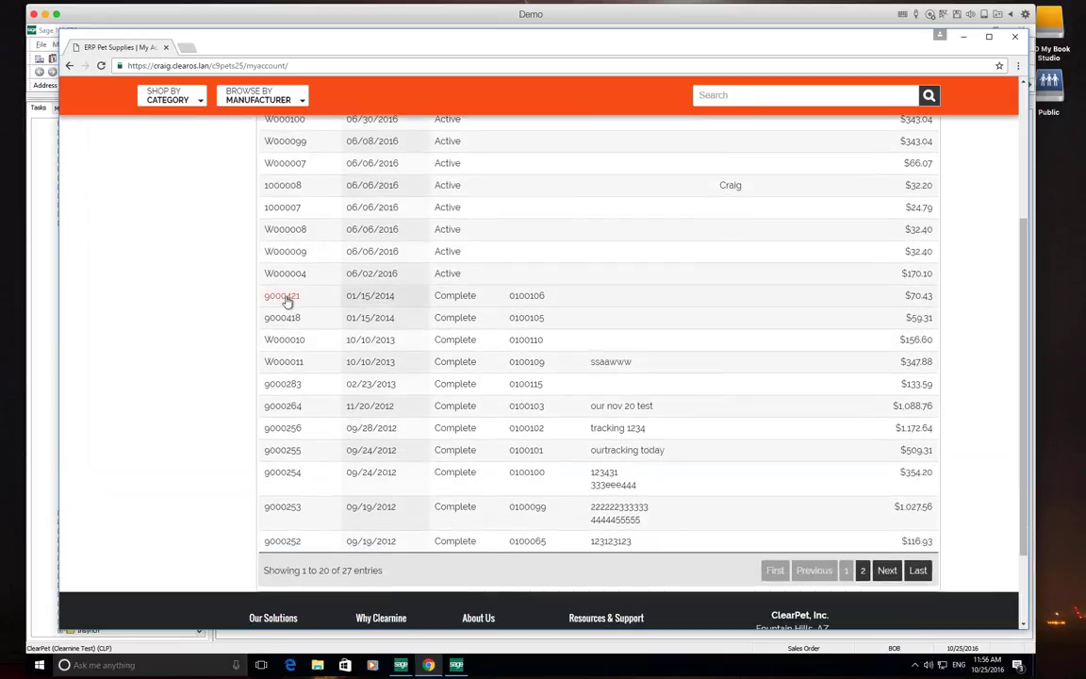
View the details of older invoice 0100106 from order g000421, then close them
{"action": "left_click", "coordinate": [530, 296]}
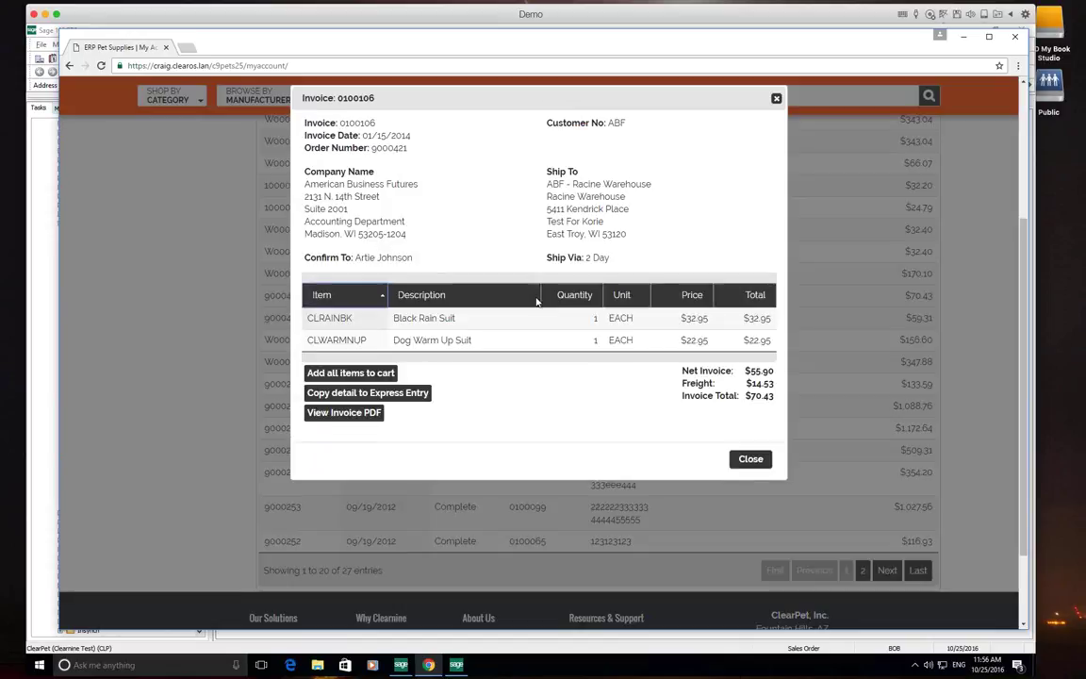
{"action": "left_click", "coordinate": [747, 459]}
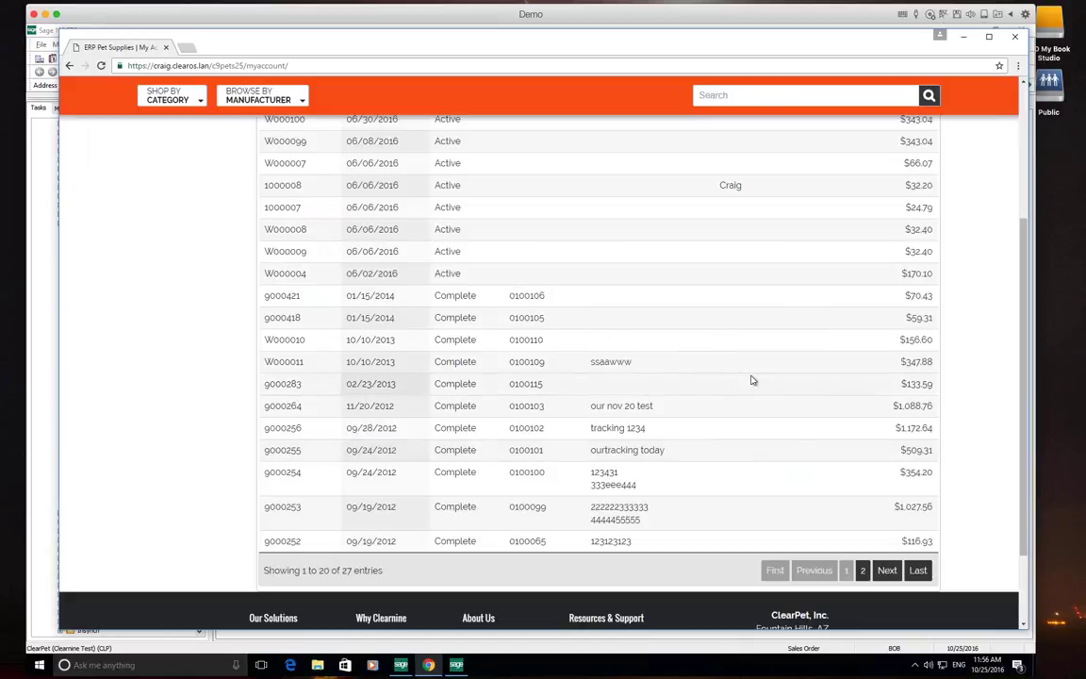
{"action": "scroll", "coordinate": [751, 380], "scroll_direction": "up", "scroll_amount": 1}
{"action": "scroll", "coordinate": [752, 380], "scroll_direction": "up", "scroll_amount": 4}
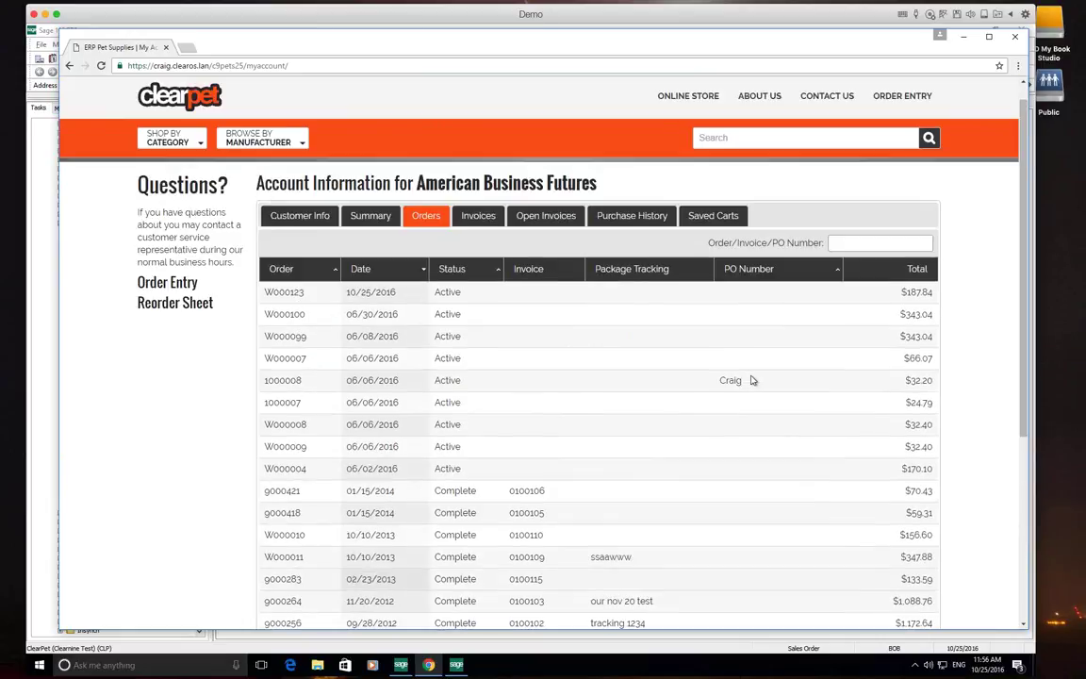
Scroll the Open Invoices list (0100115 back to 0100057), then restore Chrome to a smaller window
{"action": "left_click", "coordinate": [545, 238]}
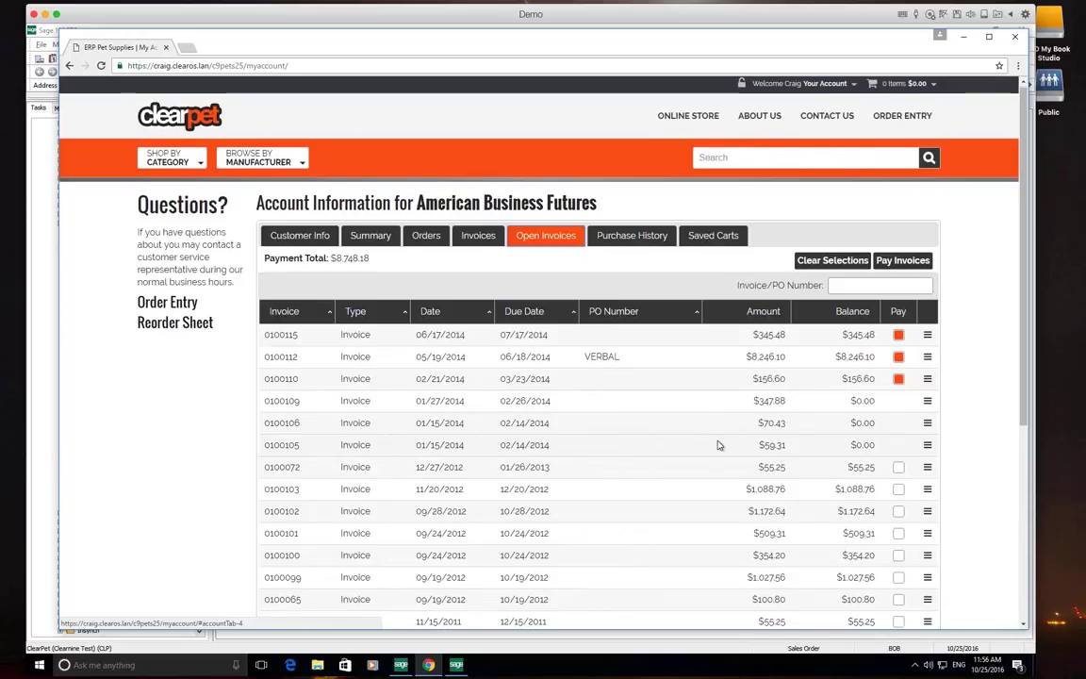
{"action": "scroll", "coordinate": [718, 445], "scroll_direction": "down", "scroll_amount": 2}
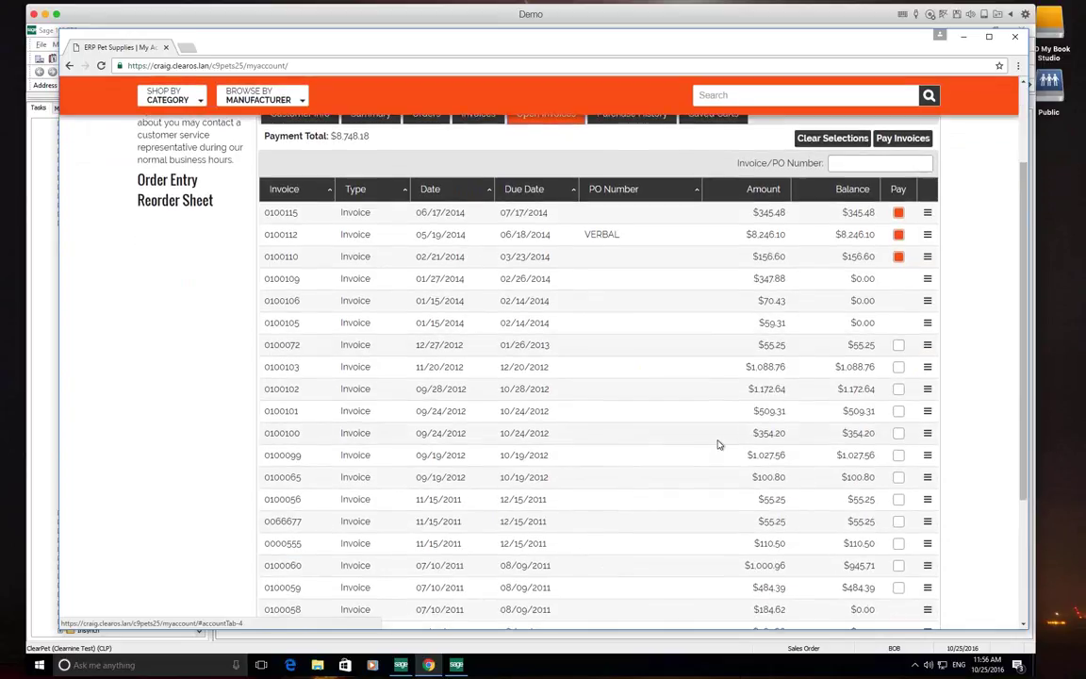
{"action": "scroll", "coordinate": [719, 445], "scroll_direction": "down", "scroll_amount": 1}
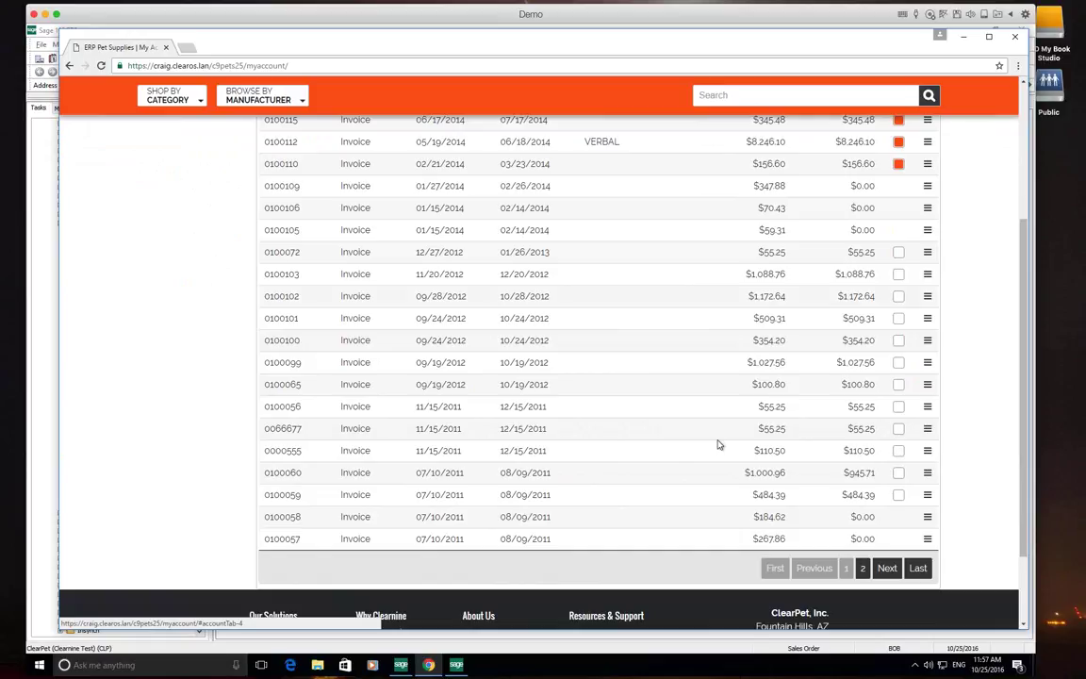
{"action": "double_click", "coordinate": [818, 52]}
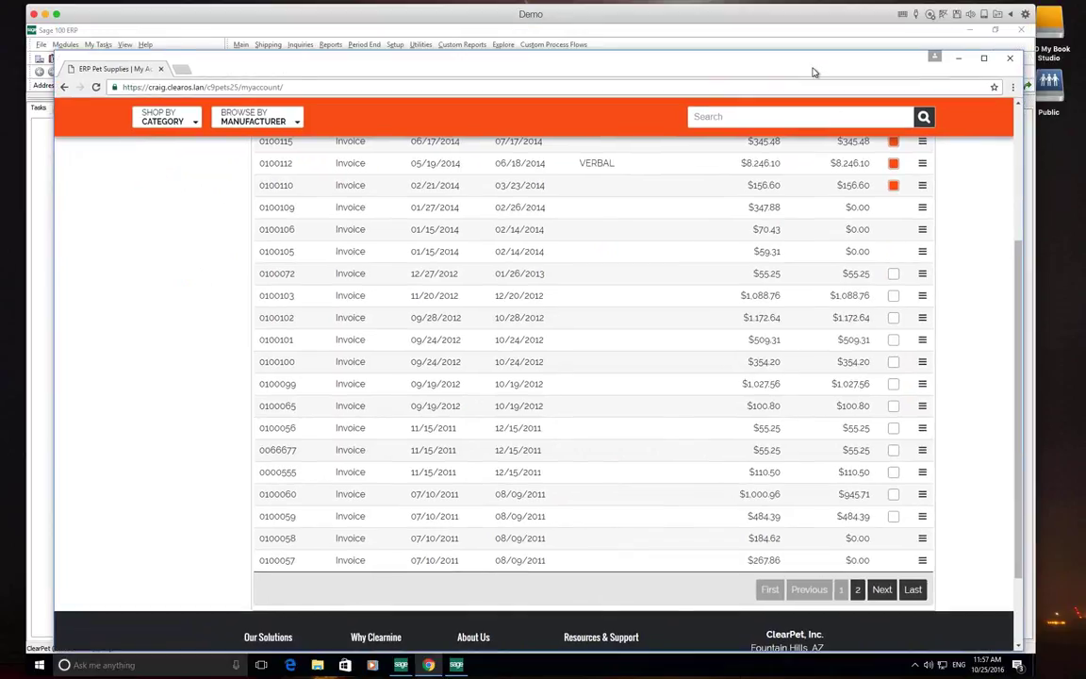